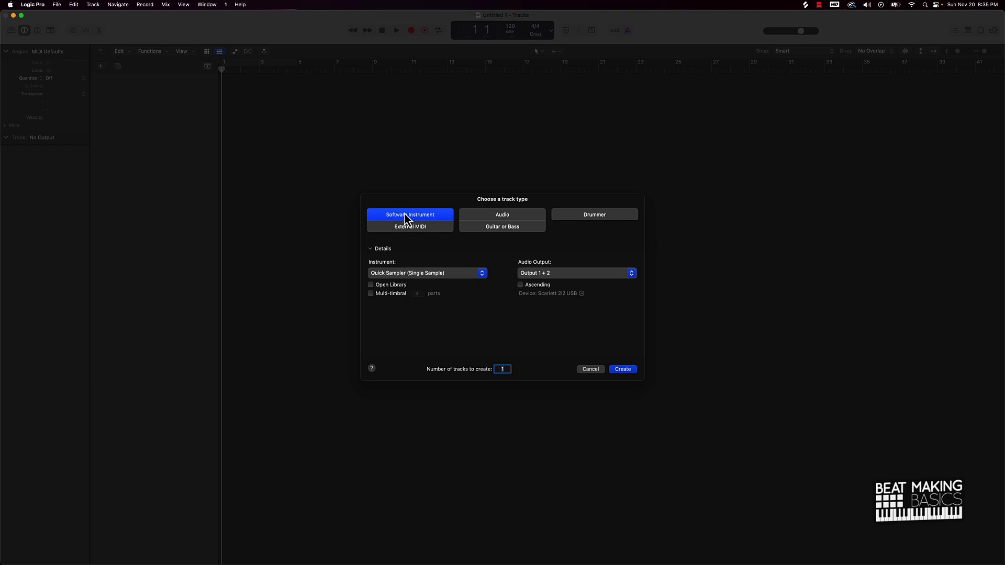
- Create one software instrument track using the stereo Alchemy instrument and reposition its plug-in window
{"action": "left_click", "coordinate": [401, 277]}
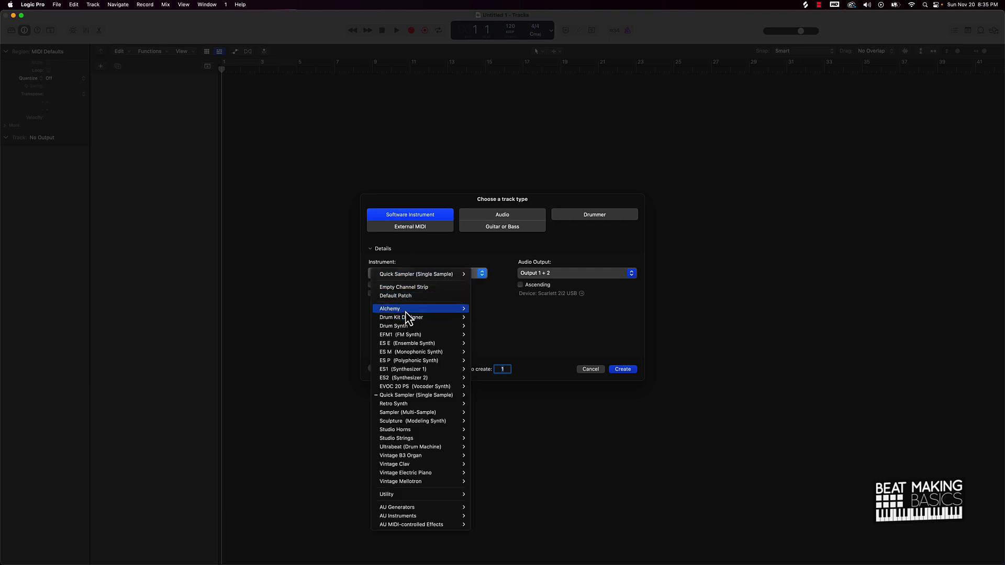
{"action": "mouse_move", "coordinate": [437, 309]}
{"action": "left_click", "coordinate": [487, 310]}
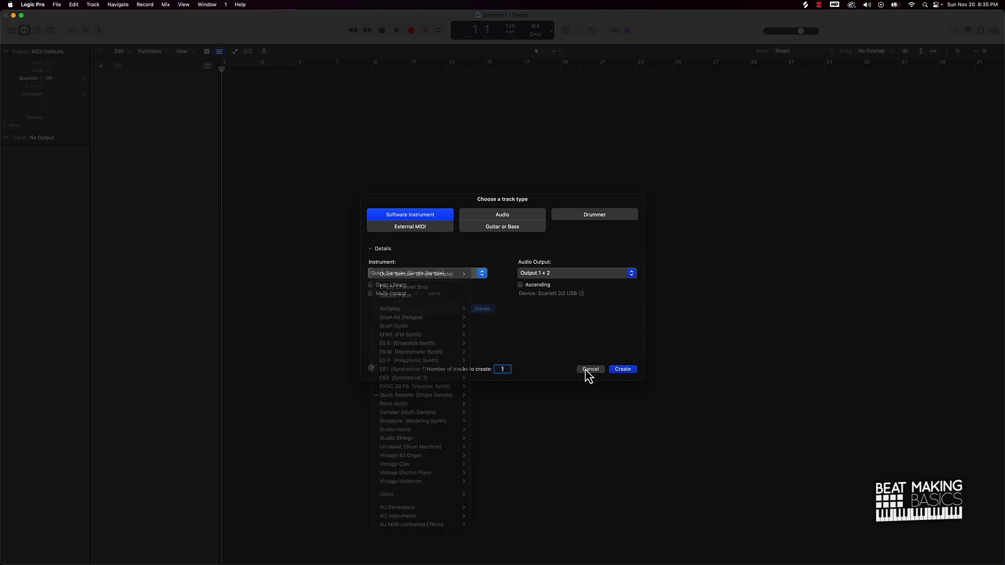
{"action": "left_click", "coordinate": [623, 370]}
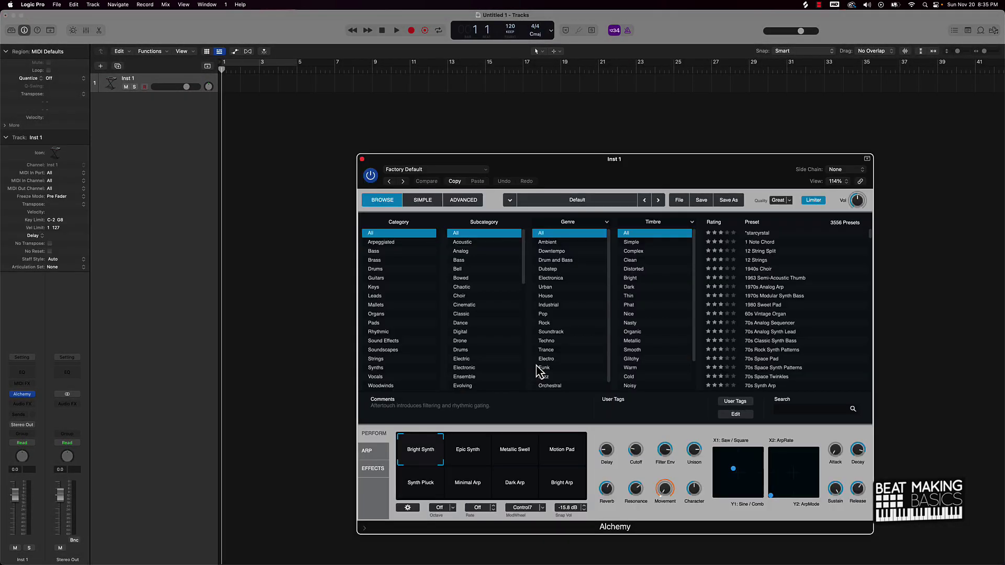
{"action": "left_click_drag", "start_coordinate": [648, 174], "coordinate": [549, 133]}
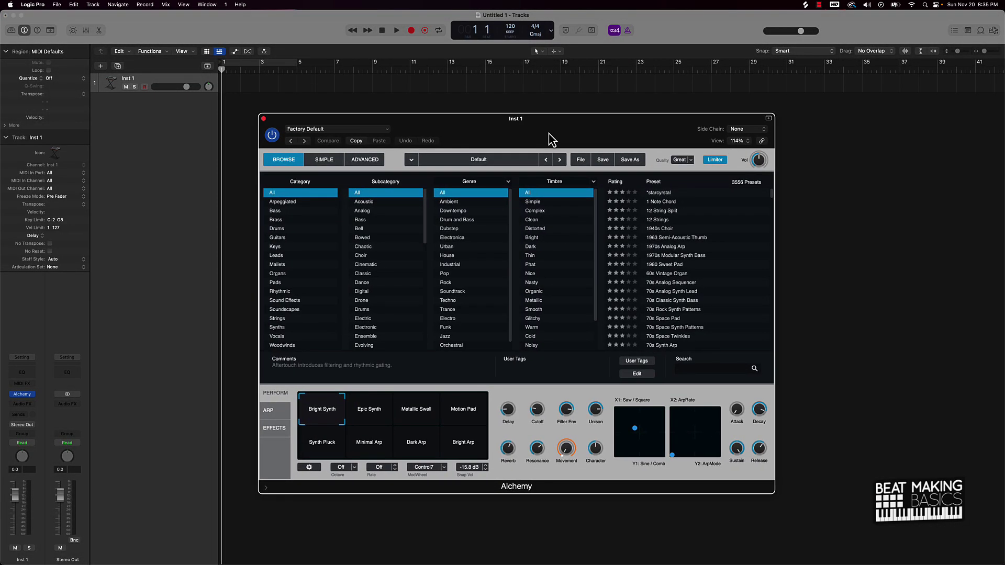
- Filter the Alchemy presets to the Clean timbre and audition Echo Chimes, Electric Piano Bells and Electric Eighties
{"action": "left_click", "coordinate": [541, 220]}
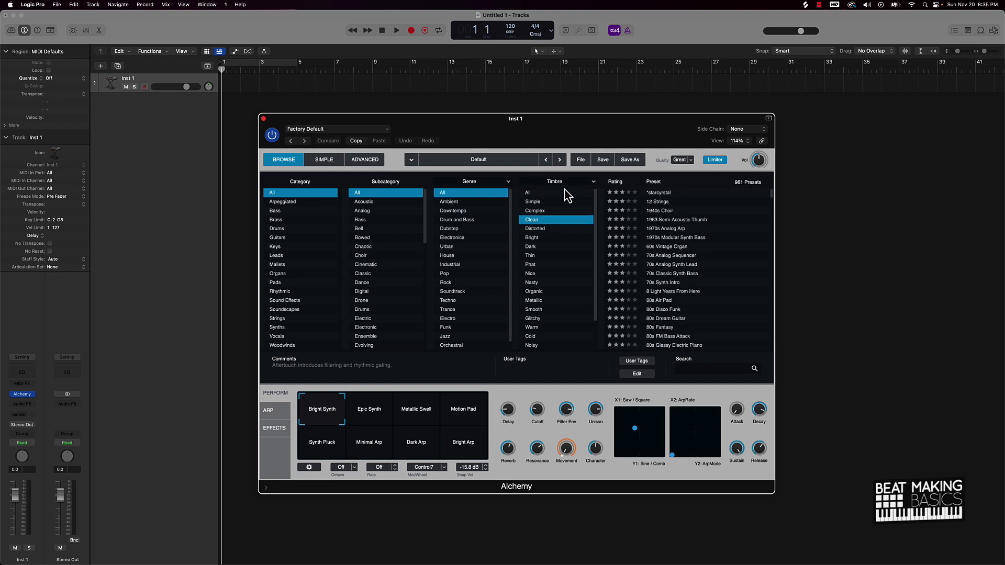
{"action": "scroll", "coordinate": [701, 298], "scroll_direction": "down", "scroll_amount": 20}
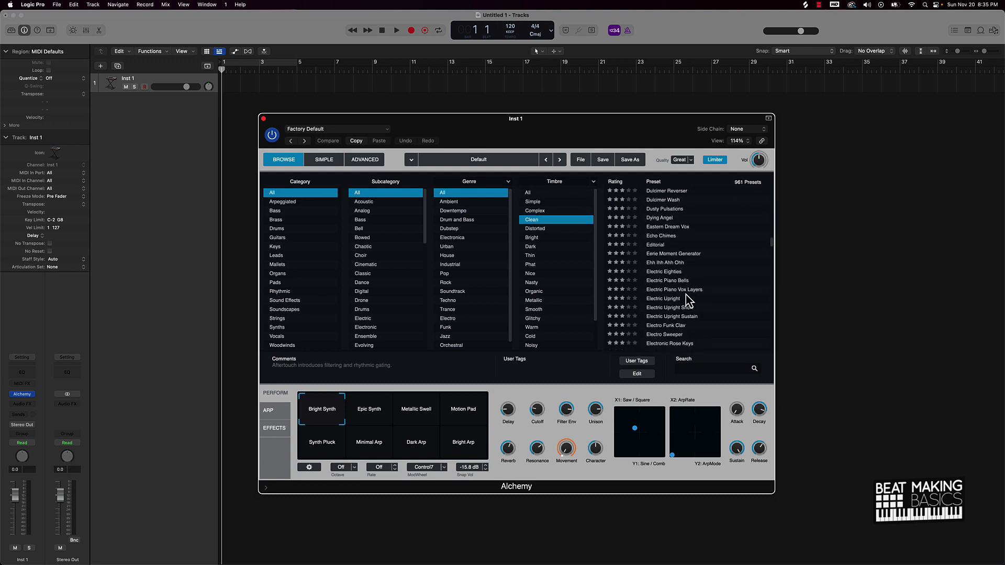
{"action": "left_click", "coordinate": [661, 238]}
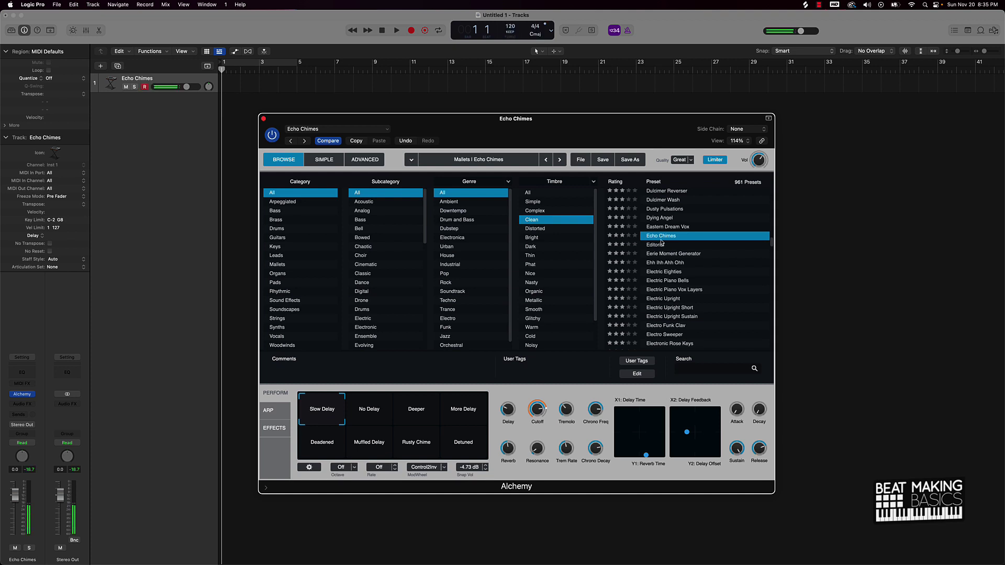
{"action": "left_click", "coordinate": [681, 281]}
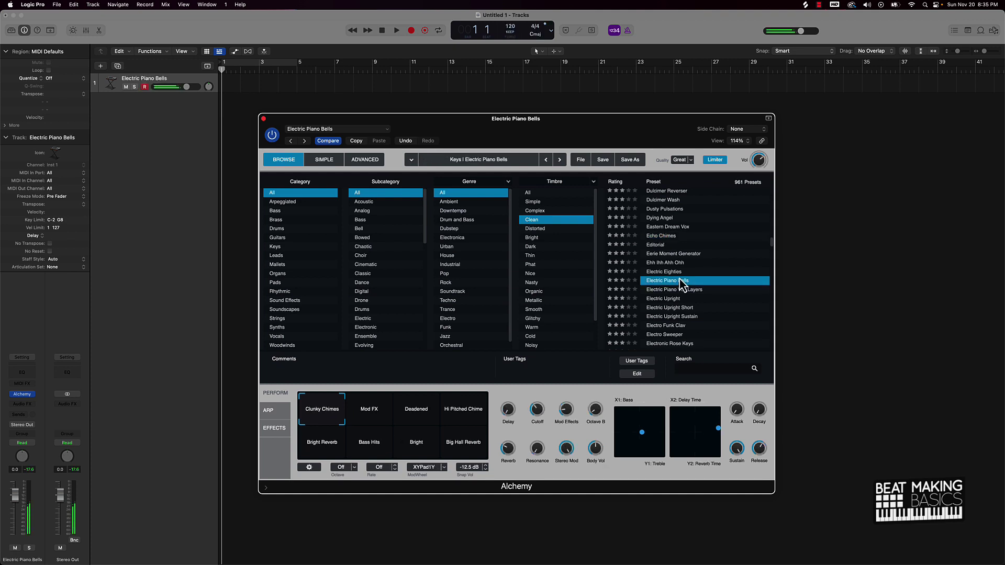
{"action": "left_click", "coordinate": [679, 272]}
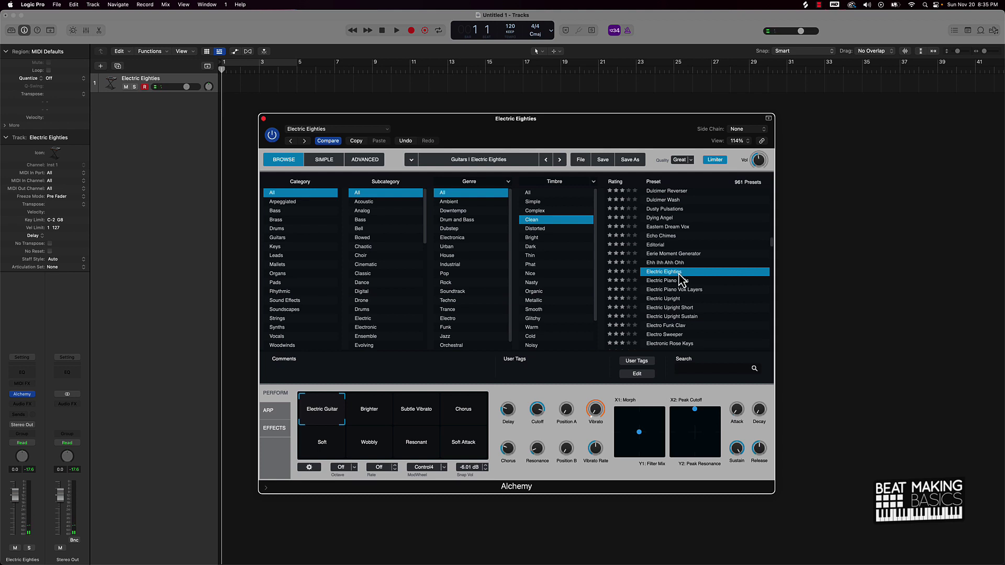
- Audition the Exit The Void and Europa Bass presets, and load Ethereal Pluck as the track's sound before closing Alchemy
{"action": "scroll", "coordinate": [688, 325], "scroll_direction": "down", "scroll_amount": 5}
{"action": "left_click", "coordinate": [685, 319]}
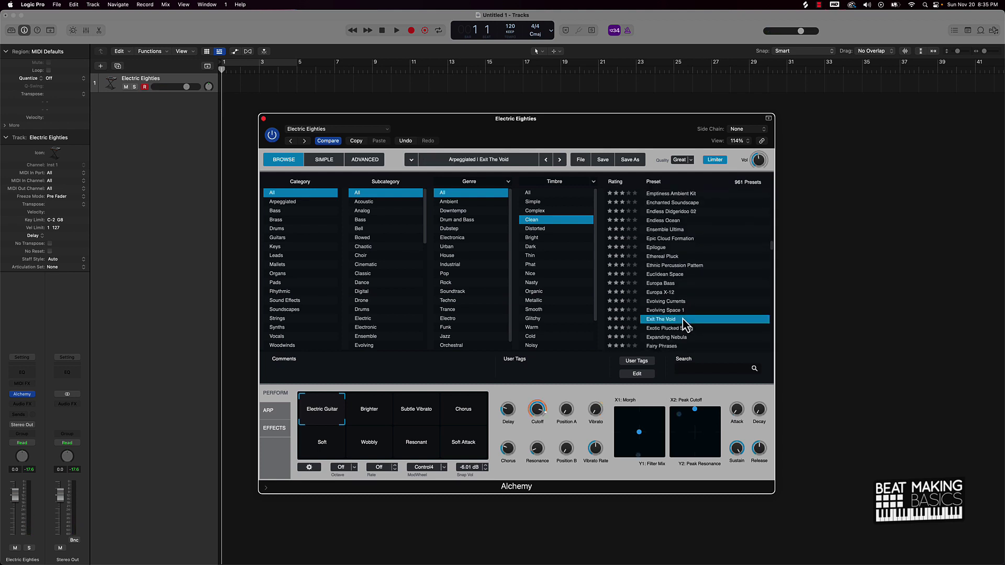
{"action": "left_click", "coordinate": [674, 283]}
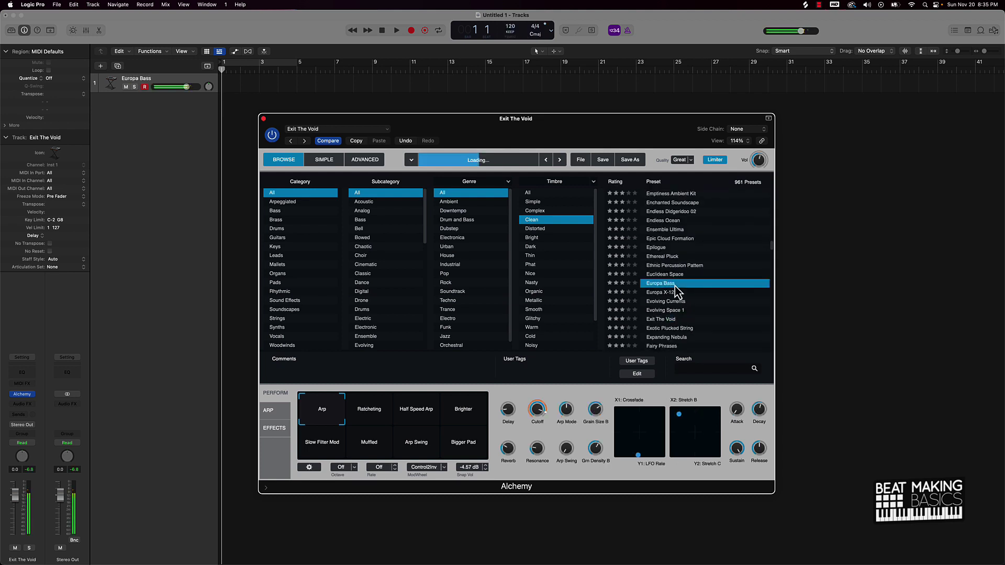
{"action": "left_click", "coordinate": [671, 258]}
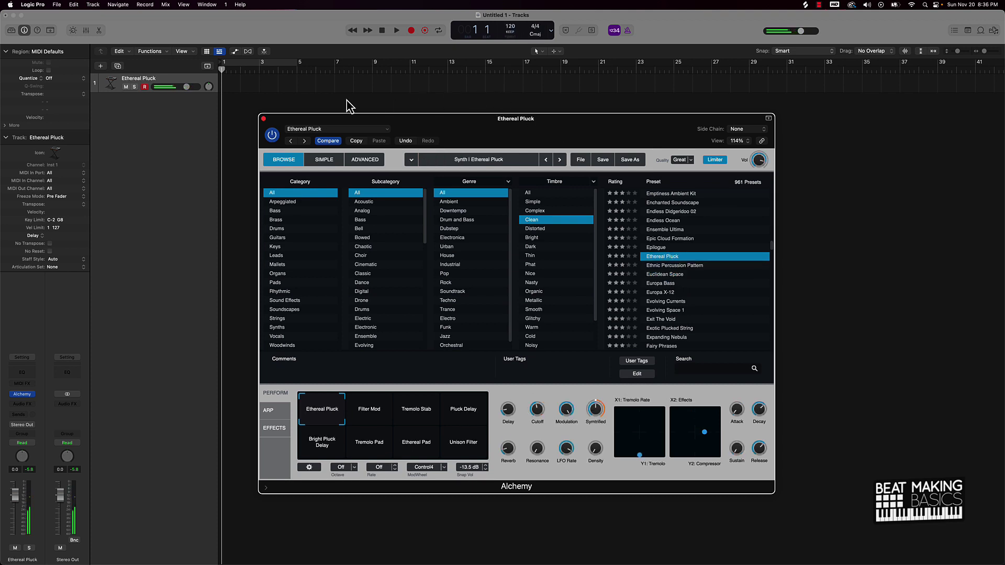
{"action": "left_click", "coordinate": [263, 119]}
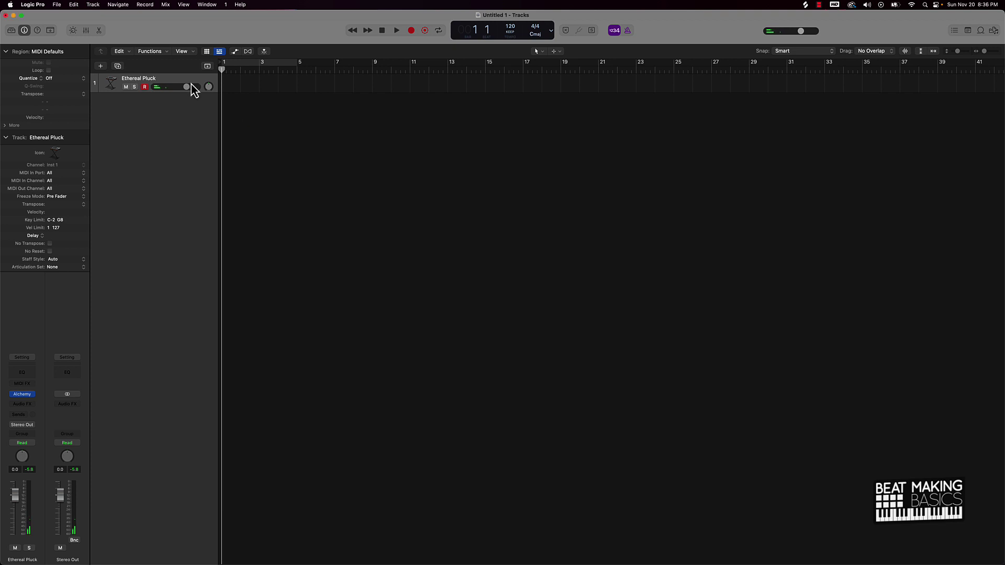
- Turn on the cycle area over bars 1 to 5 and play it back from the project start
{"action": "left_click", "coordinate": [247, 65]}
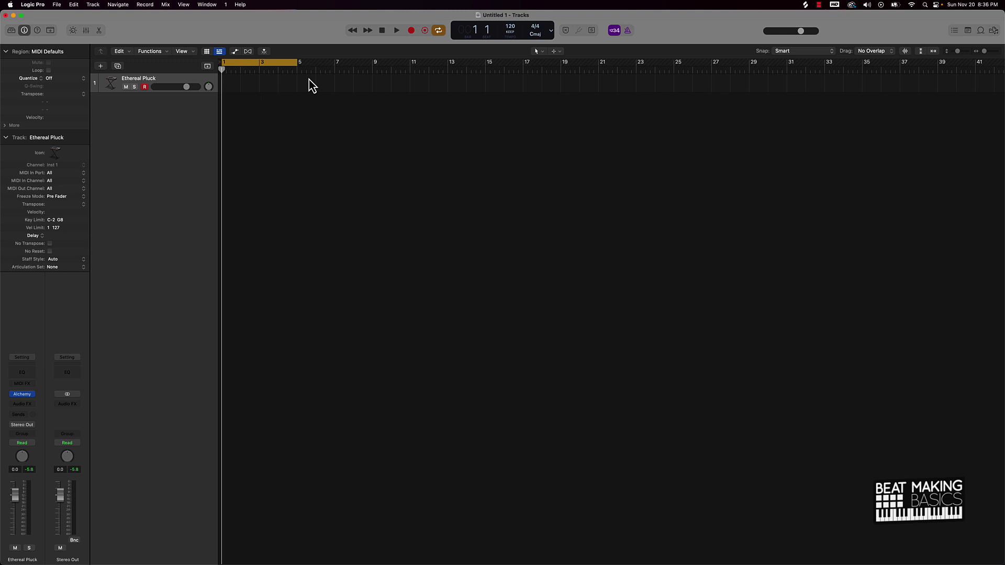
{"action": "left_click", "coordinate": [307, 70]}
{"action": "left_click", "coordinate": [417, 70]}
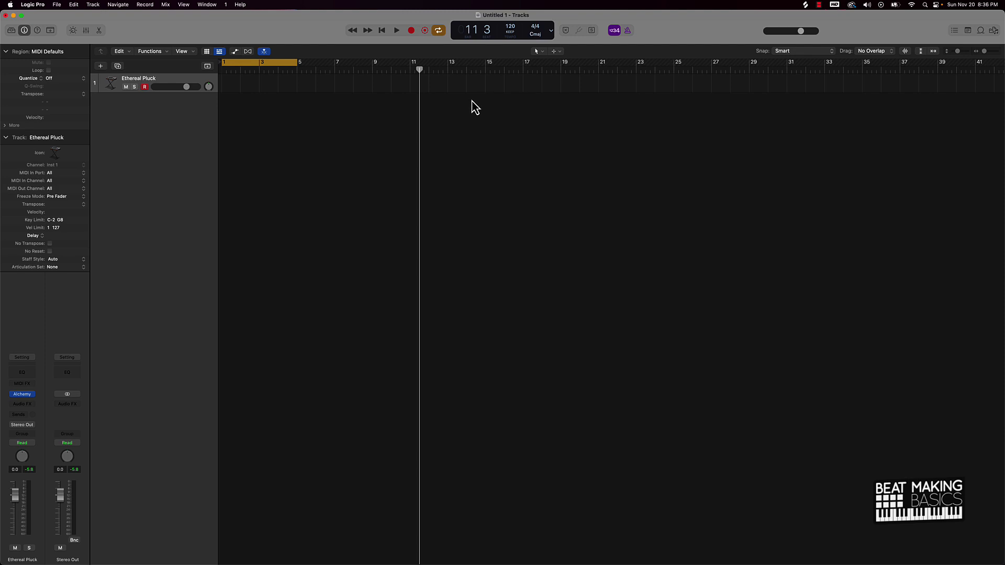
{"action": "key", "text": "Return"}
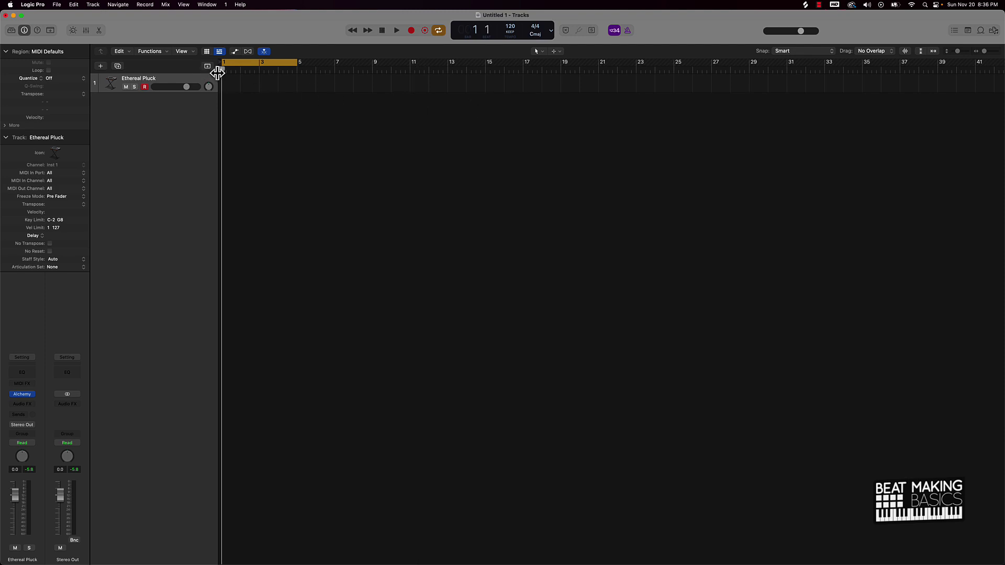
{"action": "key", "text": "space"}
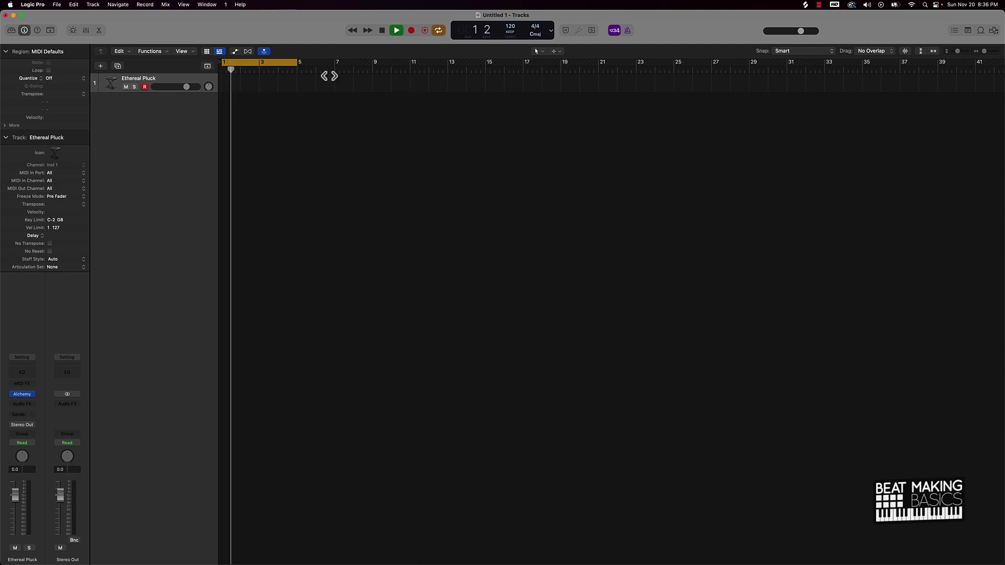
{"action": "key", "text": "space"}
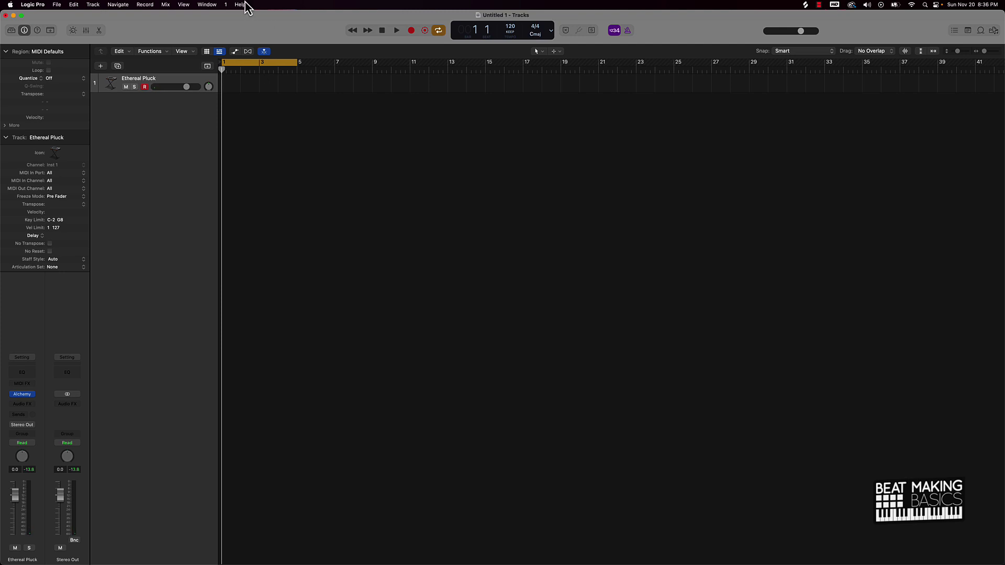
- Set the project tempo to 150 and record a four-bar melody on the Ethereal Pluck track from bar 1
{"action": "left_click_drag", "start_coordinate": [511, 39], "coordinate": [512, 15]}
{"action": "key", "text": "r"}
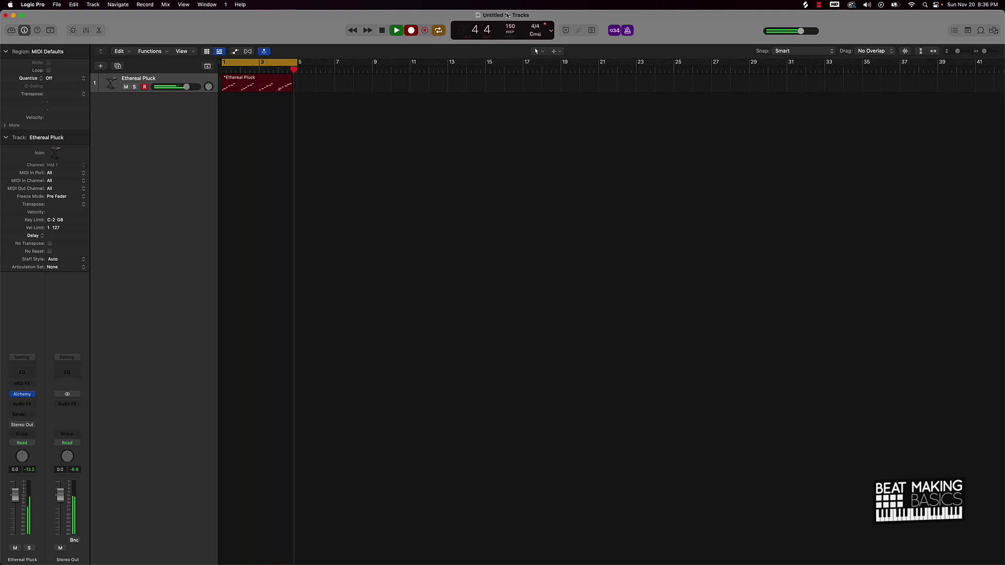
{"action": "left_click", "coordinate": [397, 32]}
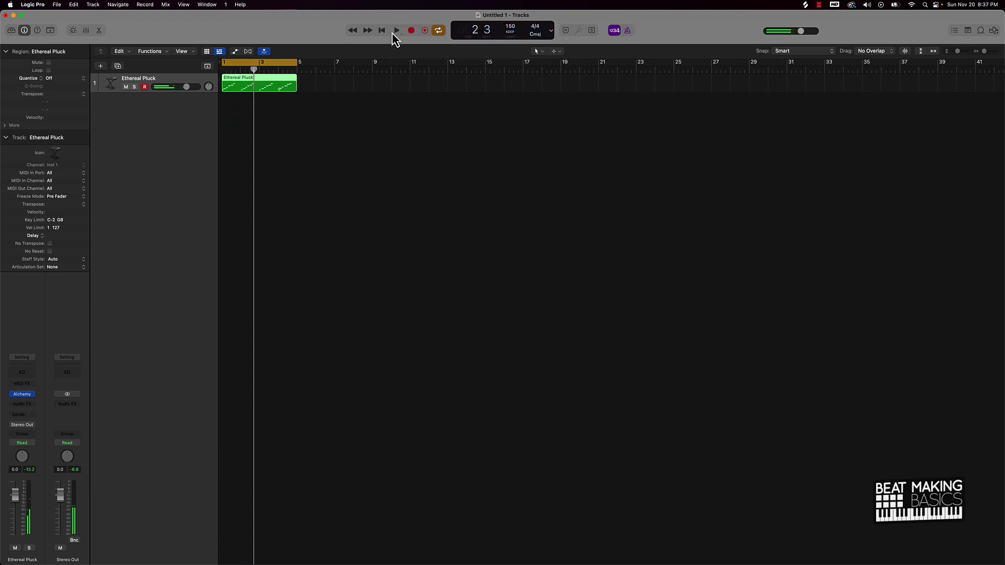
{"action": "key", "text": "Return"}
- Open the recorded region in an enlarged Piano Roll with all four bars of notes in view
{"action": "double_click", "coordinate": [267, 86]}
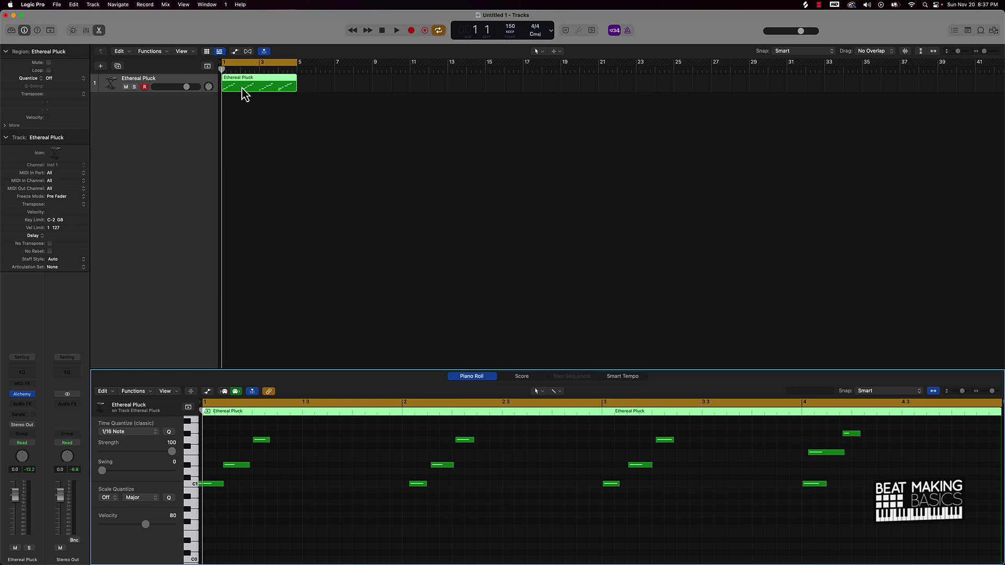
{"action": "left_click_drag", "start_coordinate": [421, 370], "coordinate": [415, 188]}
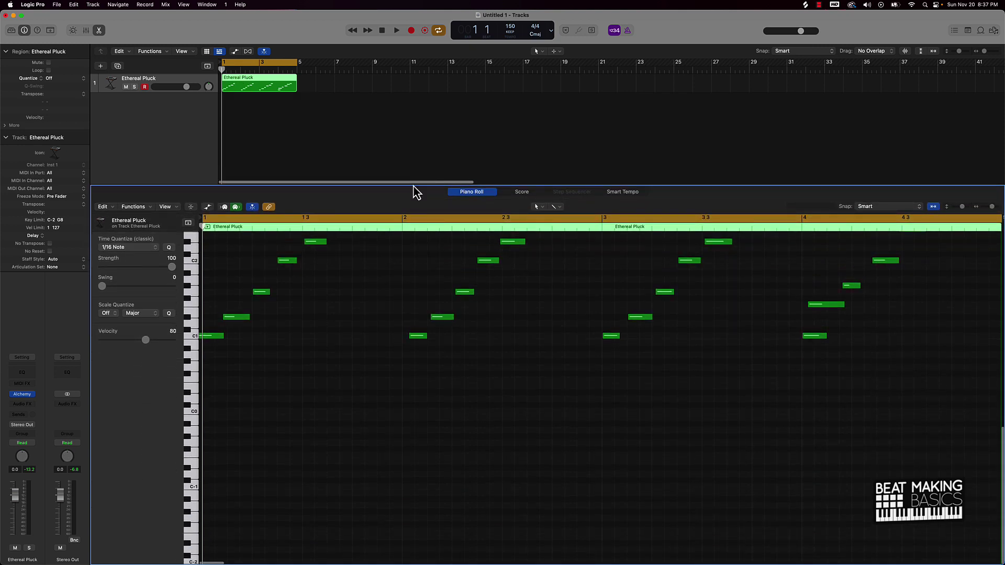
{"action": "left_click", "coordinate": [335, 351], "text": "ctrl+alt"}
{"action": "left_click", "coordinate": [336, 350], "text": "ctrl+alt"}
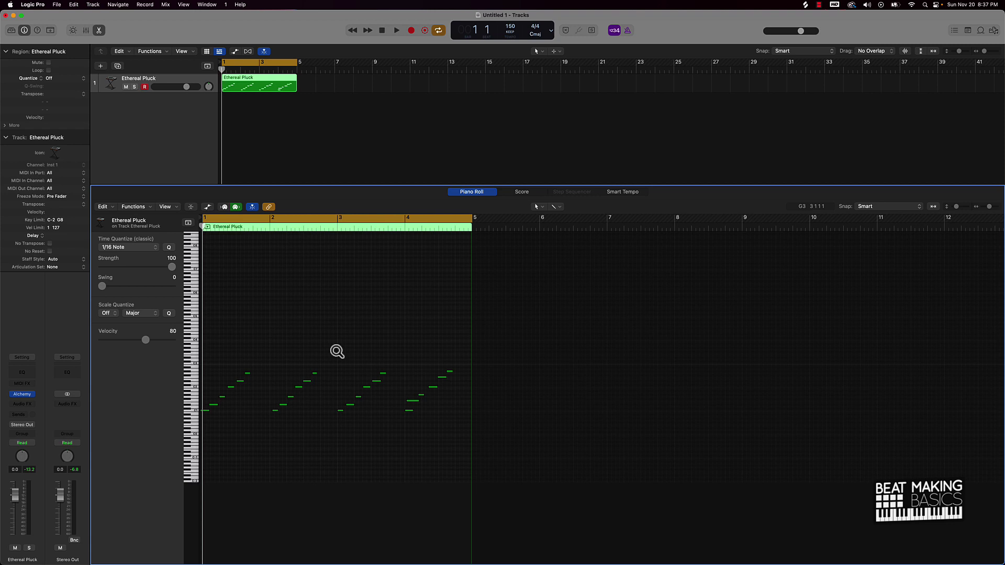
{"action": "scroll", "coordinate": [335, 334], "scroll_direction": "right", "scroll_amount": 5}
{"action": "scroll", "coordinate": [333, 332], "scroll_direction": "left", "scroll_amount": 5}
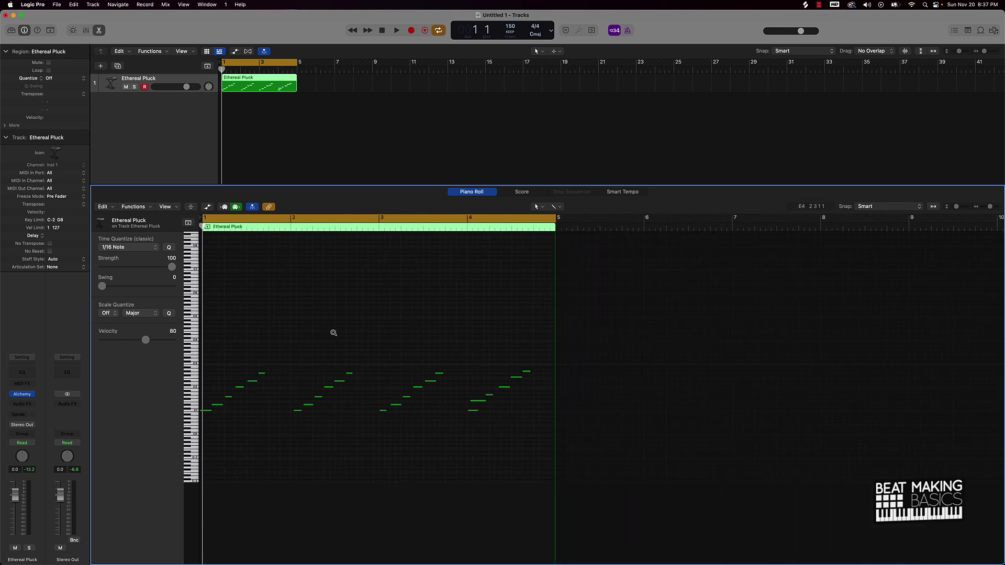
{"action": "scroll", "coordinate": [334, 333], "scroll_direction": "up", "scroll_amount": 3}
{"action": "scroll", "coordinate": [333, 332], "scroll_direction": "down", "scroll_amount": 3}
{"action": "scroll", "coordinate": [333, 334], "scroll_direction": "right", "scroll_amount": 3}
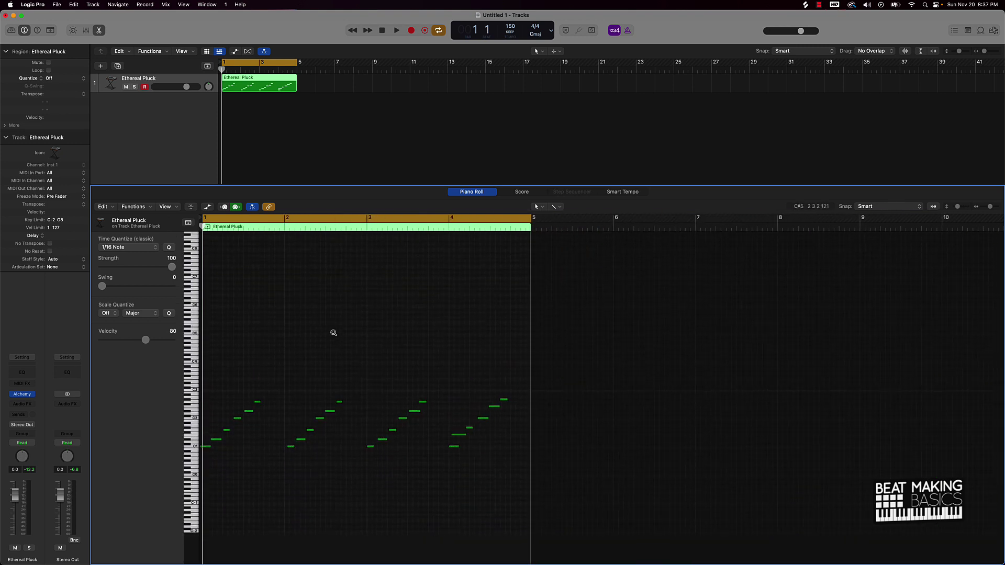
{"action": "scroll", "coordinate": [333, 335], "scroll_direction": "left", "scroll_amount": 3}
- Quantize all notes of the Ethereal Pluck region to 1/16 Note, and change their time quantize to 1/8 Swing A
{"action": "key", "text": "super+a"}
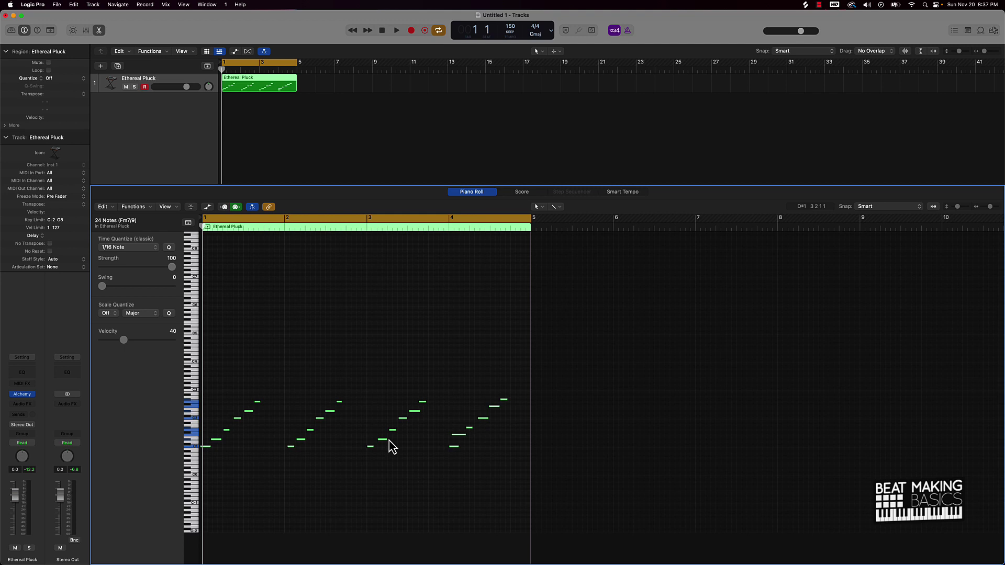
{"action": "left_click", "coordinate": [168, 248]}
{"action": "left_click", "coordinate": [155, 249]}
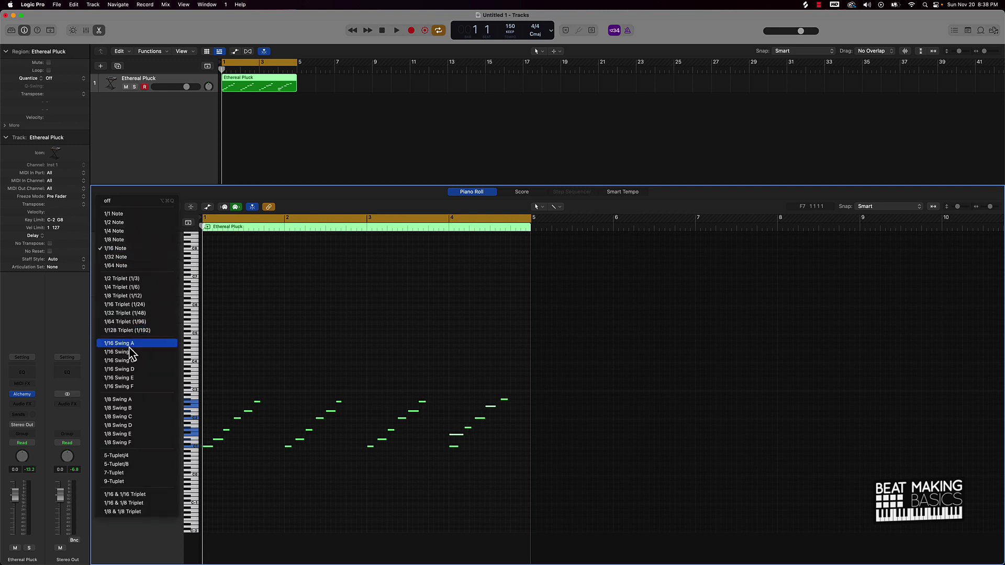
{"action": "left_click", "coordinate": [124, 402]}
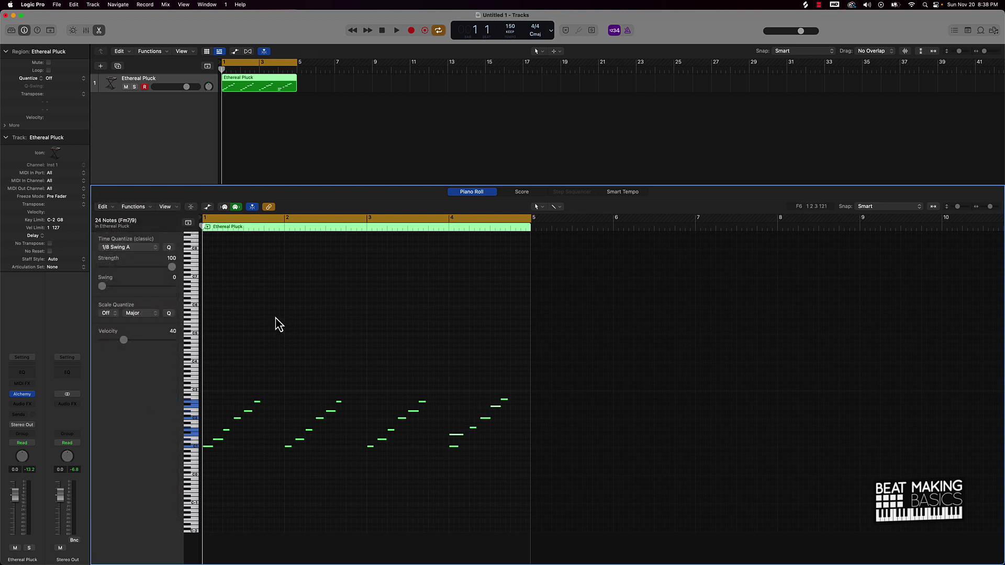
- Shift the second note of bar 4 forward in time to follow the bar's first note, and close the Piano Roll
{"action": "left_click", "coordinate": [464, 447]}
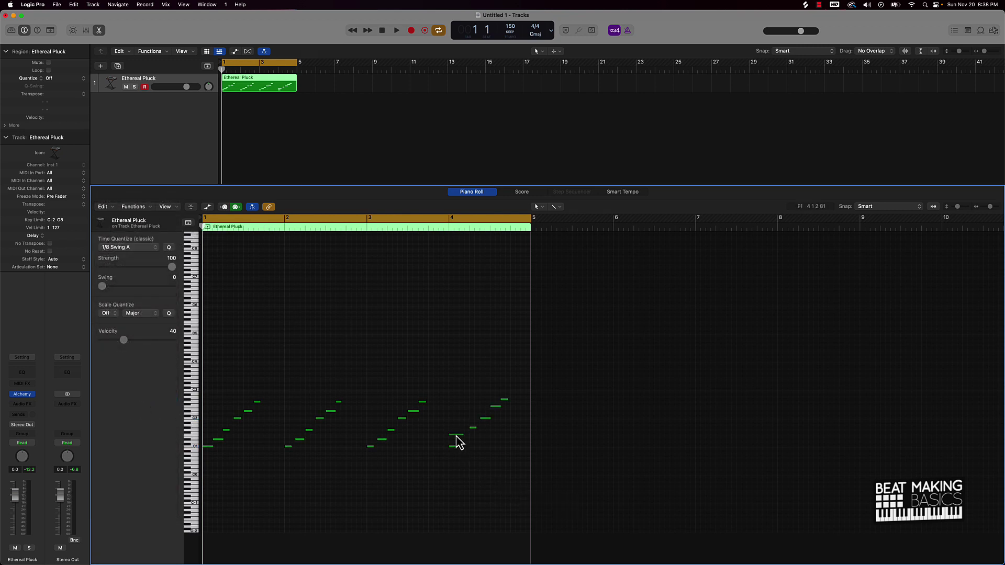
{"action": "left_click_drag", "start_coordinate": [456, 436], "coordinate": [465, 438]}
{"action": "key", "text": "e"}
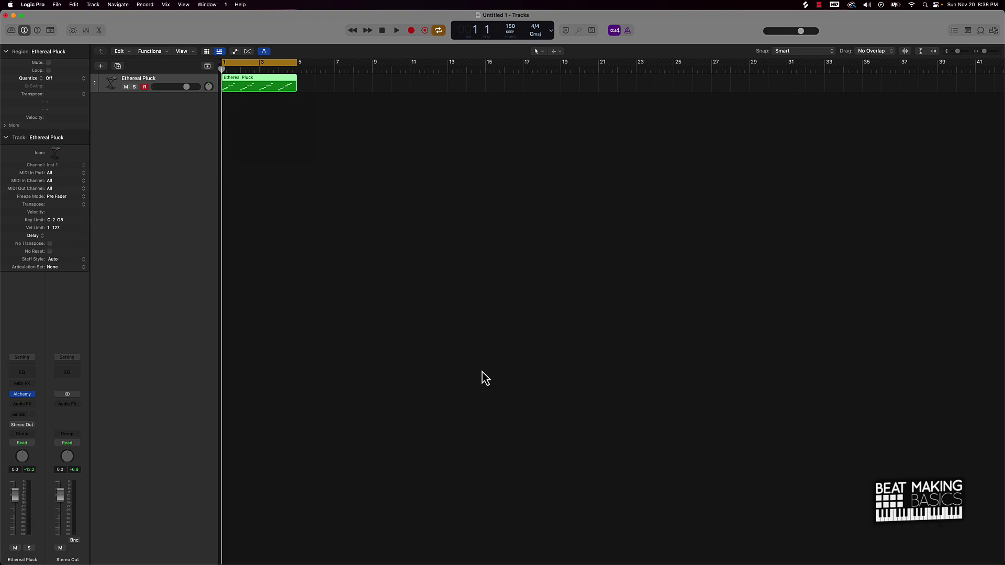
- Try repeating the Ethereal Pluck region twice with the playhead at bar 5, and undo both copies
{"action": "left_click", "coordinate": [426, 241]}
{"action": "left_click", "coordinate": [259, 89]}
{"action": "left_click", "coordinate": [282, 110]}
{"action": "left_click", "coordinate": [287, 82]}
{"action": "left_click", "coordinate": [298, 69]}
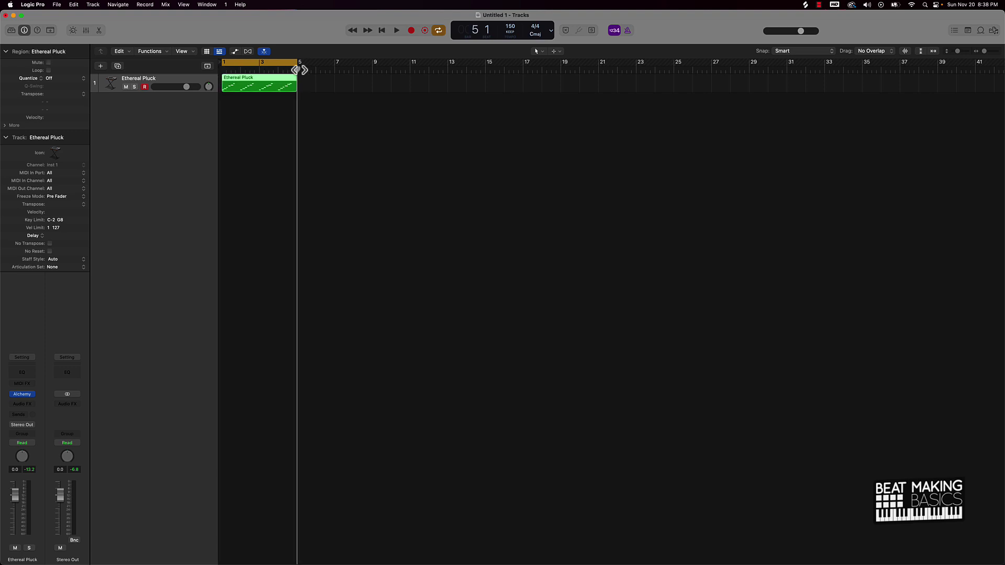
{"action": "mouse_move", "coordinate": [298, 70]}
{"action": "left_mouse_down"}
{"action": "mouse_move", "coordinate": [336, 72]}
{"action": "mouse_move", "coordinate": [296, 72]}
{"action": "left_mouse_up"}
{"action": "key", "text": "super+r"}
{"action": "key", "text": "super+r"}
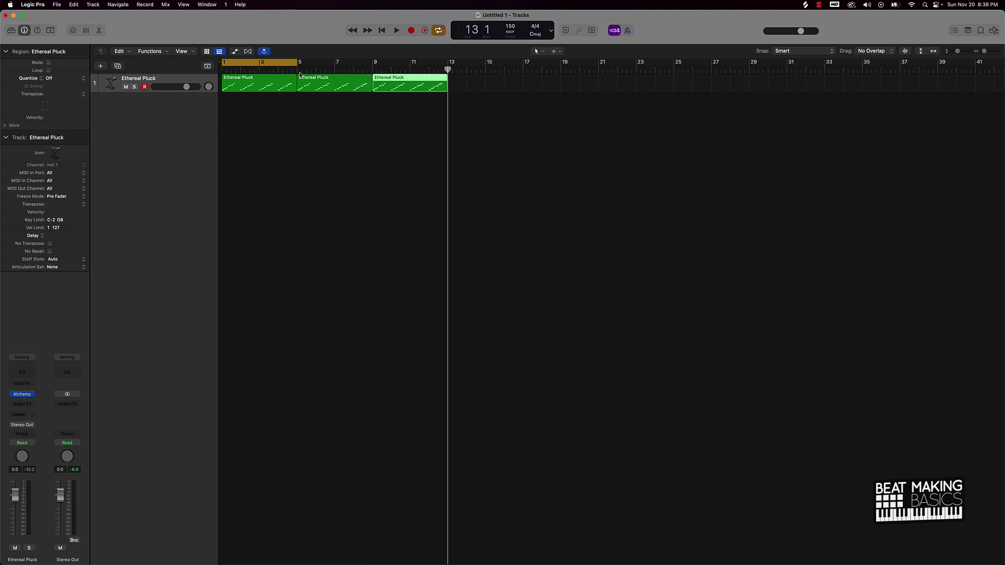
{"action": "key", "text": "super+z"}
{"action": "key", "text": "super+z"}
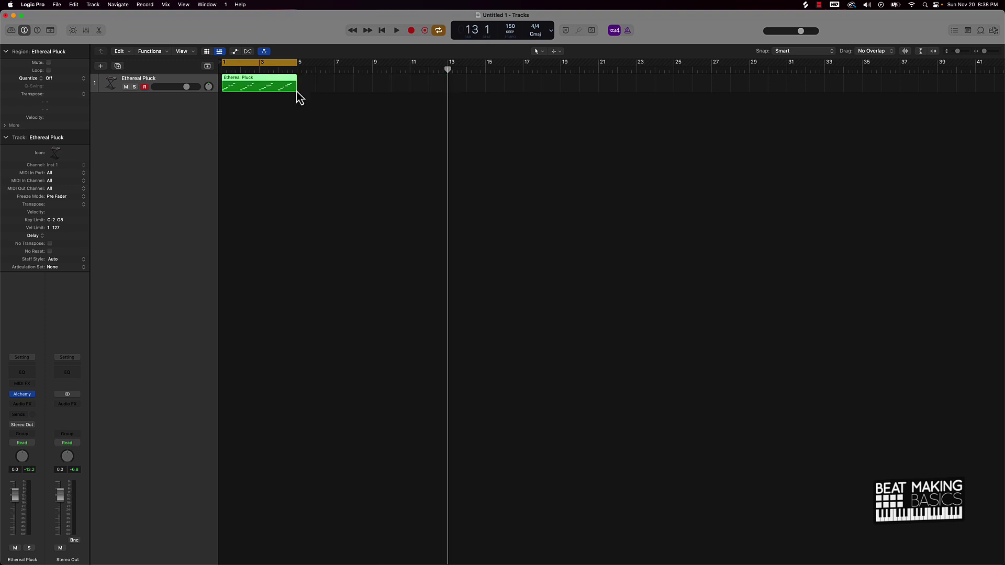
- Repeat the Ethereal Pluck region five times so the melody runs from bar 1 to bar 25
{"action": "left_click", "coordinate": [291, 137]}
{"action": "left_click", "coordinate": [282, 89]}
{"action": "key", "text": "super+r"}
{"action": "key", "text": "super+r"}
{"action": "key", "text": "super+r"}
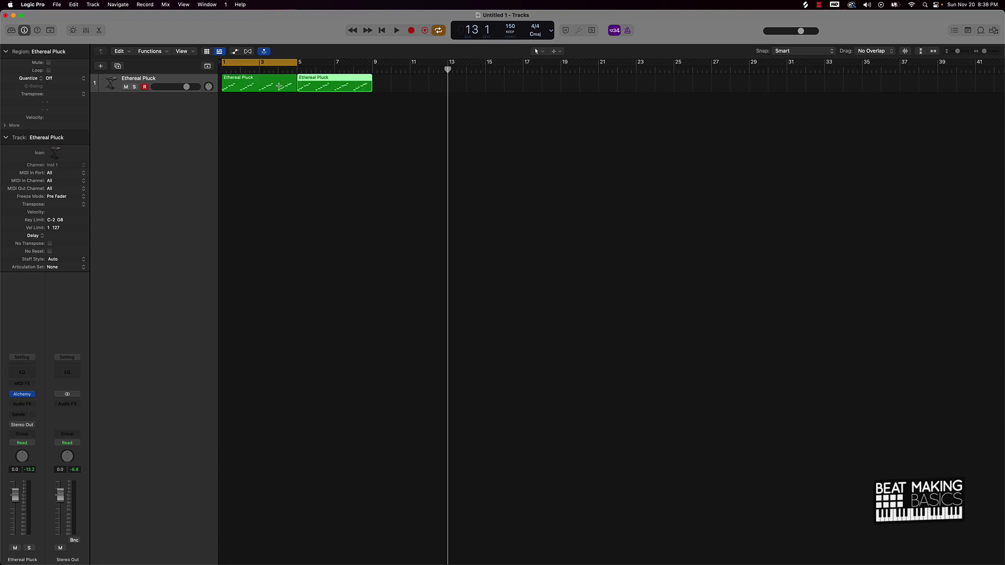
{"action": "key", "text": "super+r"}
{"action": "key", "text": "super+r"}
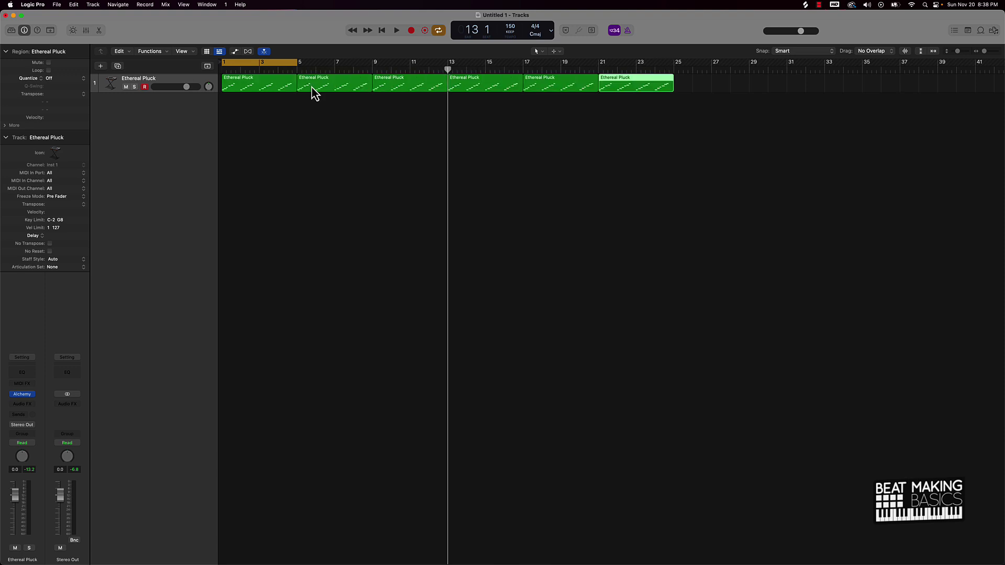
- Return the playhead to bar 1 and undo the five repeats of the Ethereal Pluck region
{"action": "key", "text": "Return"}
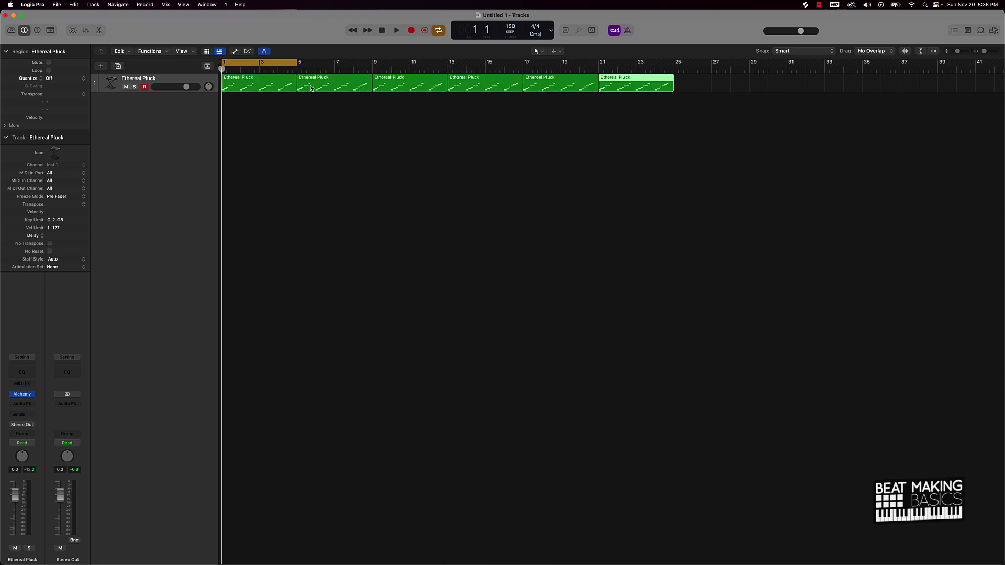
{"action": "key", "text": "super+z"}
{"action": "key", "text": "super+z"}
{"action": "key", "text": "super+z"}
{"action": "key", "text": "super+z"}
{"action": "key", "text": "super+z"}
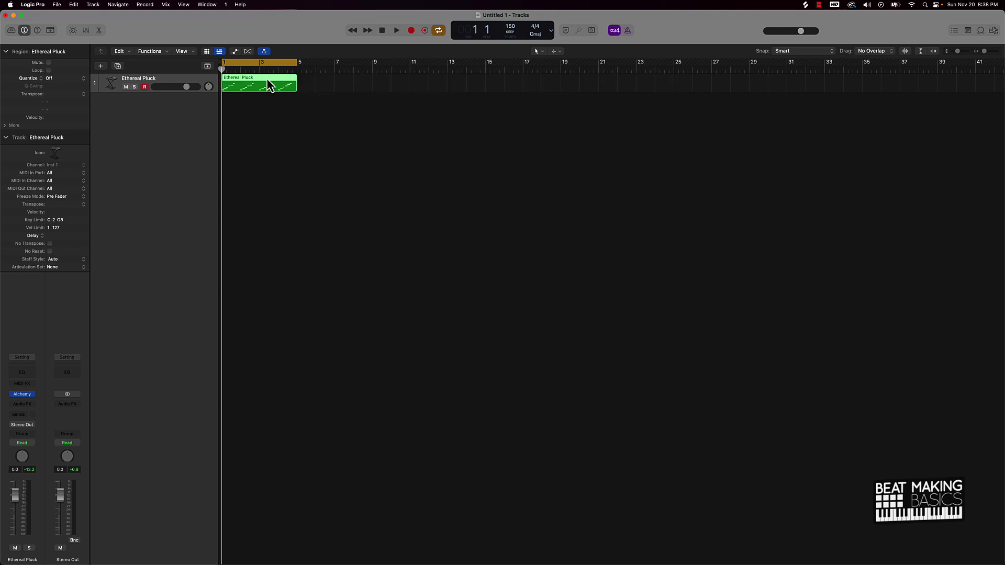
- Play back the four-bar melody, then duplicate the Ethereal Pluck track and copy its region onto the duplicate
{"action": "key", "text": "space"}
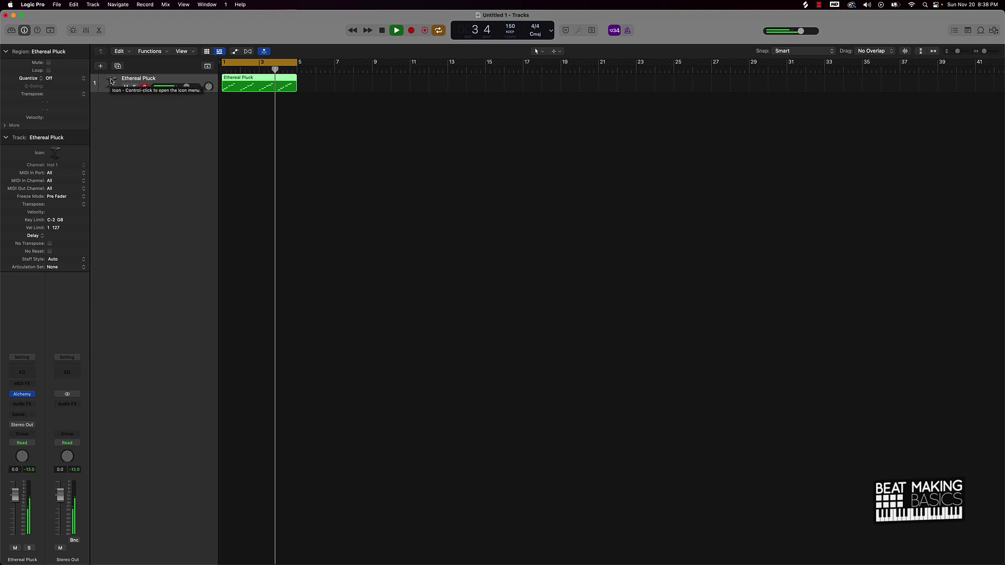
{"action": "key", "text": "space"}
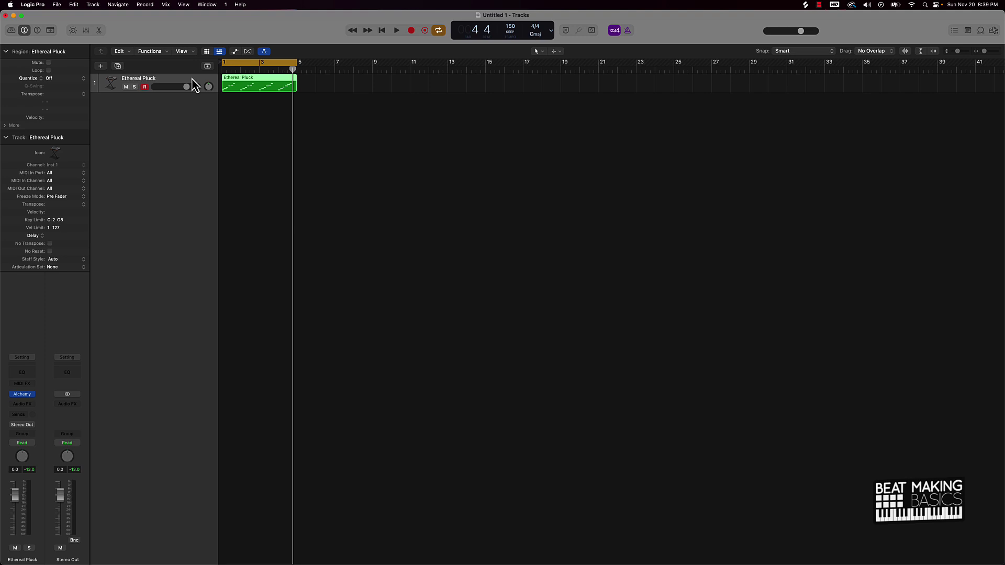
{"action": "key", "text": "super+d"}
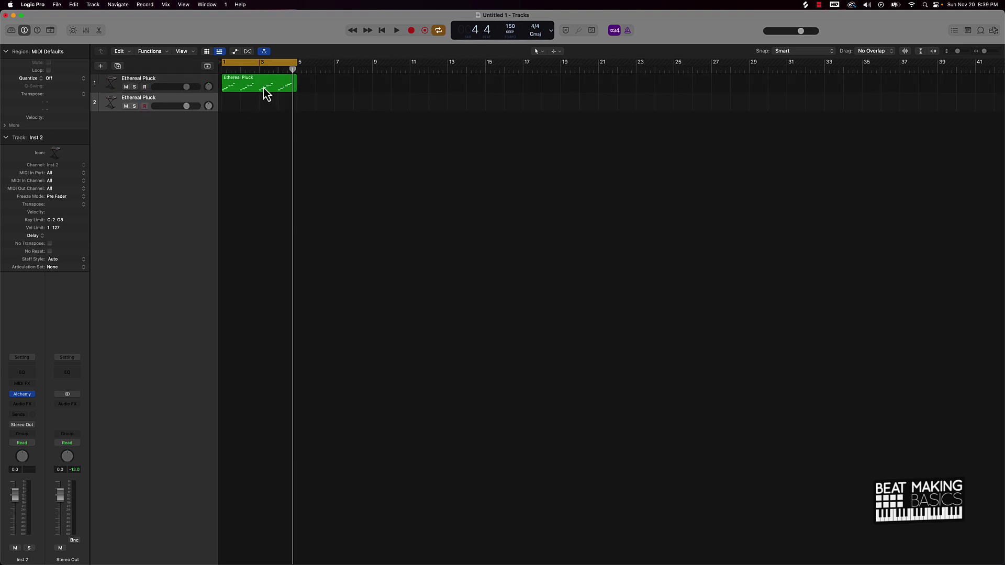
{"action": "left_click_drag", "start_coordinate": [264, 90], "coordinate": [269, 103]}
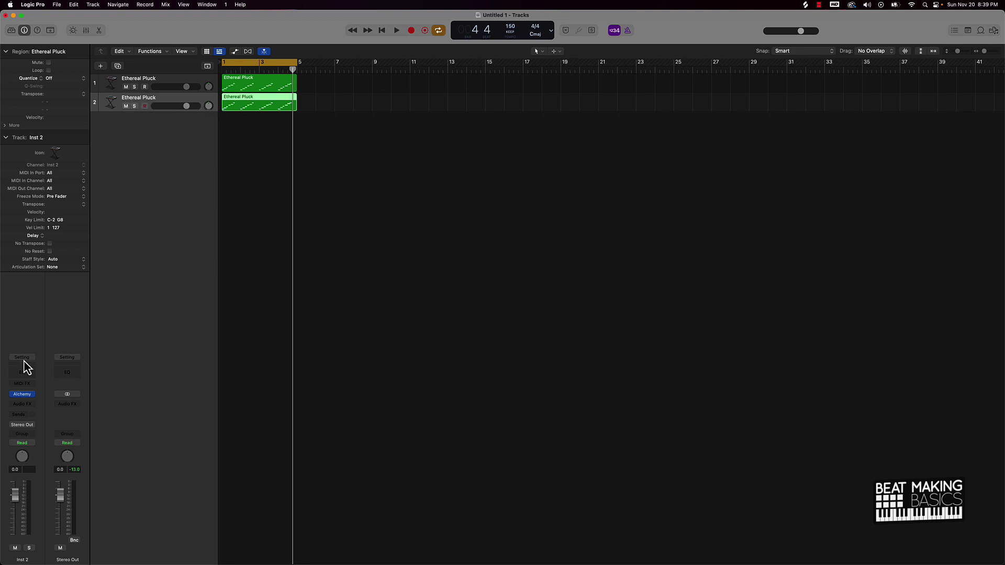
- Try Alchemy's Frozen Bells preset on the duplicated track, auditioning its Detune, Glass Arp and Lo-Fi Arp variations during playback
{"action": "mouse_move", "coordinate": [23, 396]}
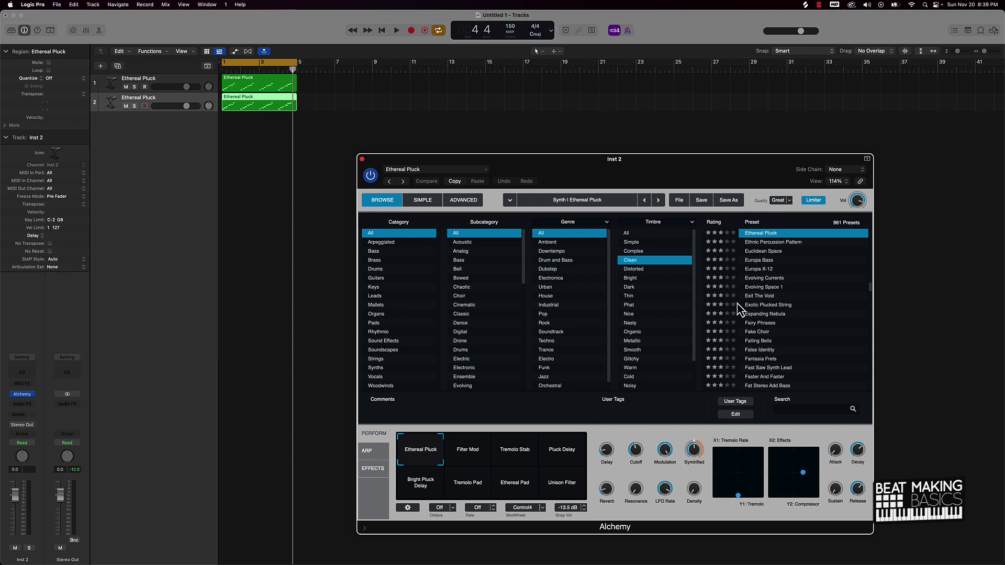
{"action": "scroll", "coordinate": [763, 320], "scroll_direction": "down", "scroll_amount": 5}
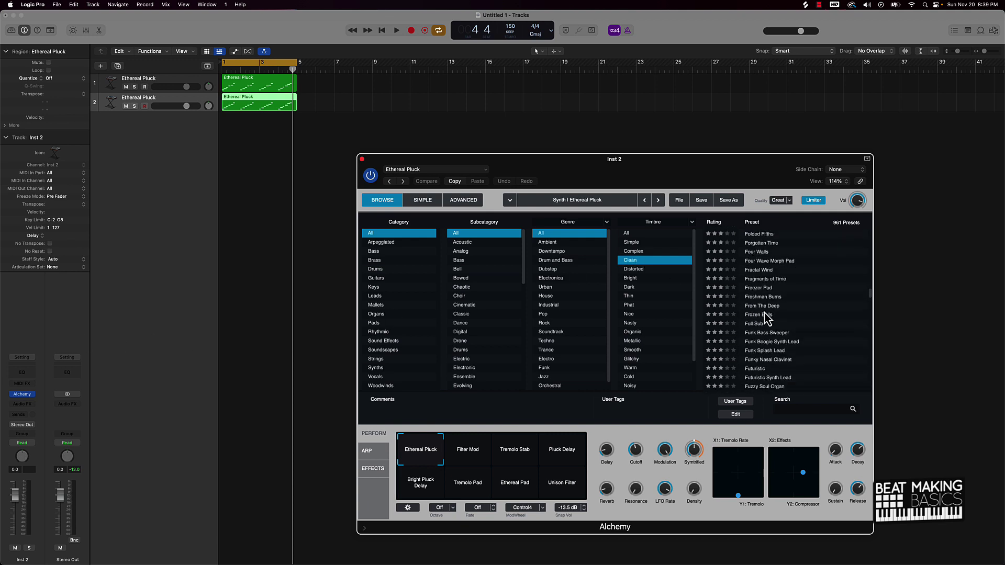
{"action": "left_click", "coordinate": [765, 315]}
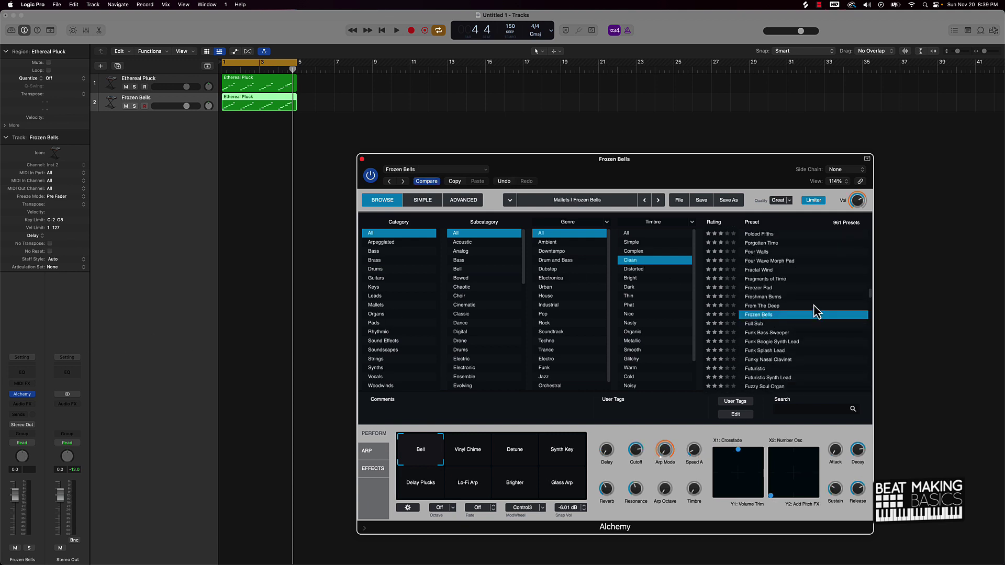
{"action": "key", "text": "space"}
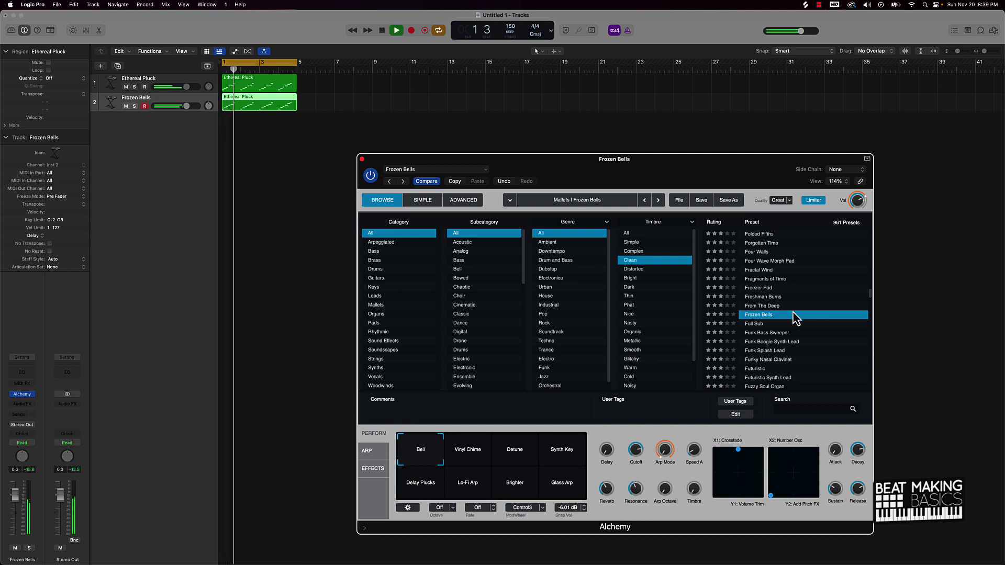
{"action": "left_click", "coordinate": [520, 488]}
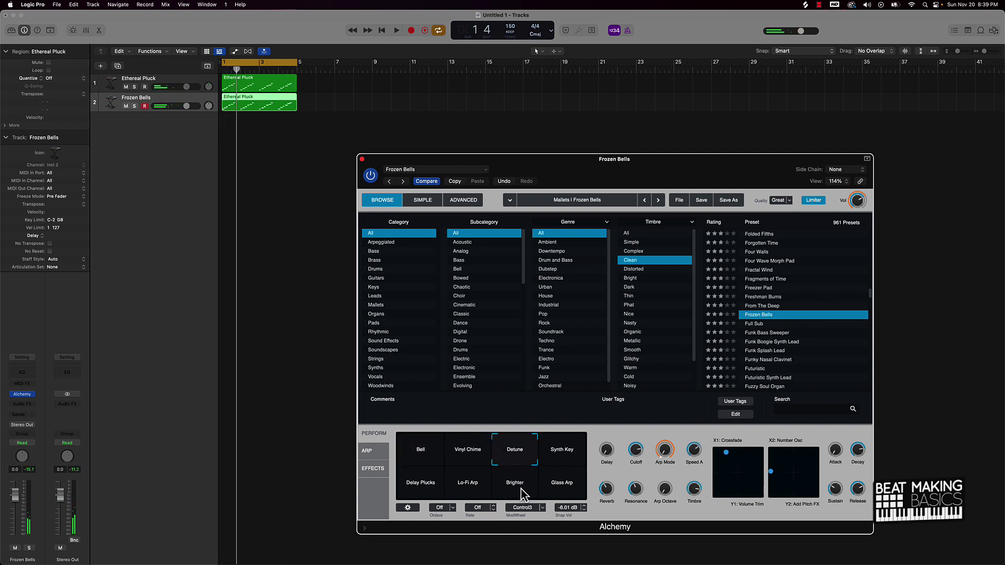
{"action": "left_click", "coordinate": [563, 484]}
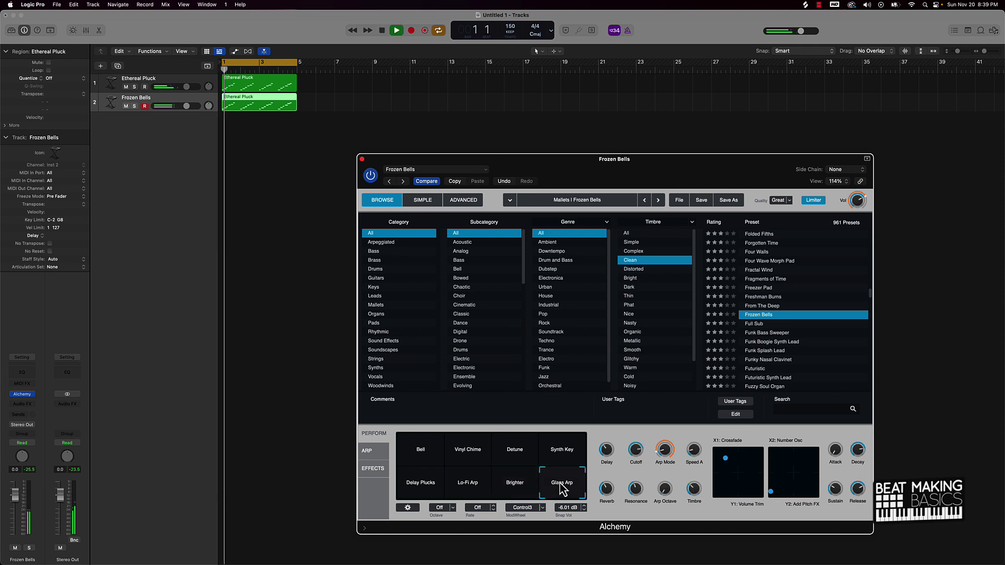
{"action": "left_click", "coordinate": [468, 484]}
{"action": "key", "text": "space"}
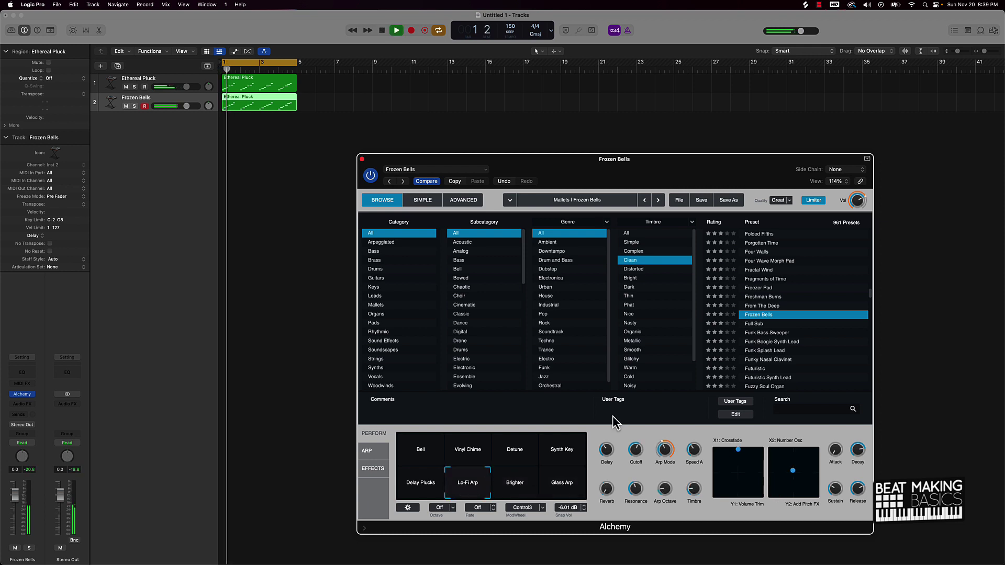
- Audition the Funk Boogie Synth Lead, Funk Splash Lead, Futuristic and Futuristic Synth Lead presets on the second track
{"action": "left_click", "coordinate": [754, 341]}
{"action": "key", "text": "space"}
{"action": "left_click", "coordinate": [776, 350]}
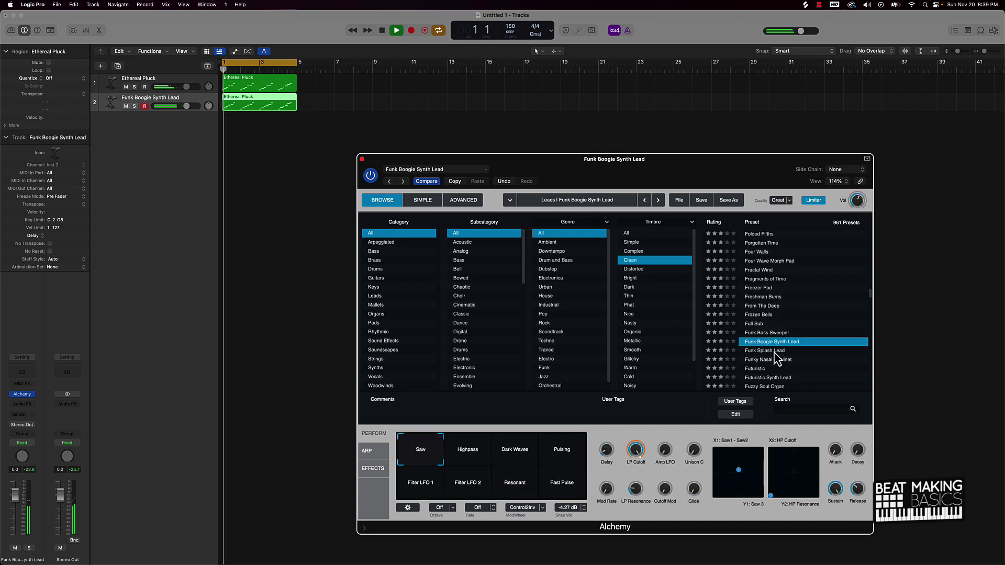
{"action": "left_click", "coordinate": [774, 351]}
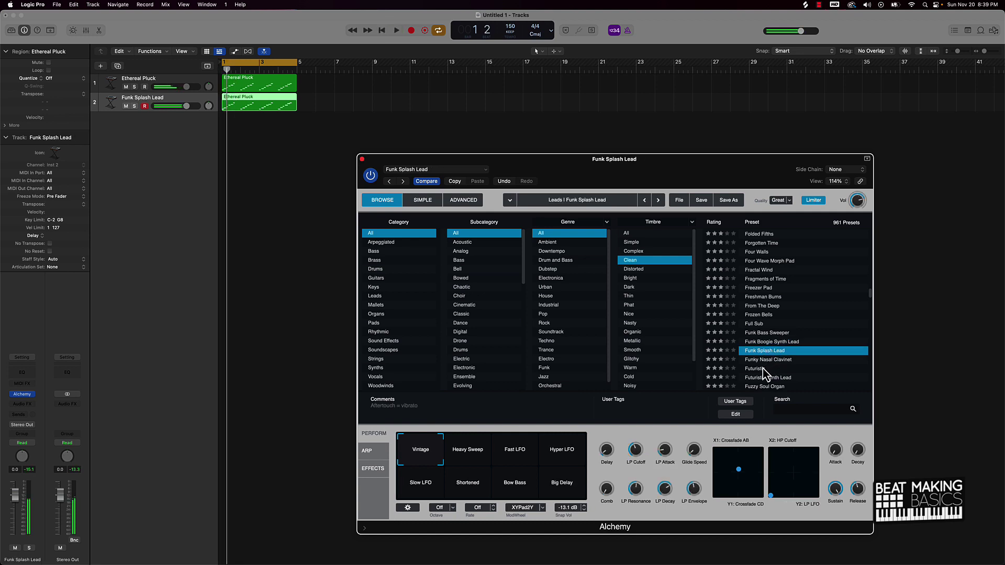
{"action": "left_click", "coordinate": [764, 369]}
{"action": "left_click", "coordinate": [766, 378]}
{"action": "key", "text": "space"}
- Audition further Alchemy presets on the second track, including Gentle Sine Bells, Gates of Heaven, Gaseous Lead, Gamelan Jam and Gamelan Bells
{"action": "scroll", "coordinate": [774, 335], "scroll_direction": "down", "scroll_amount": 5}
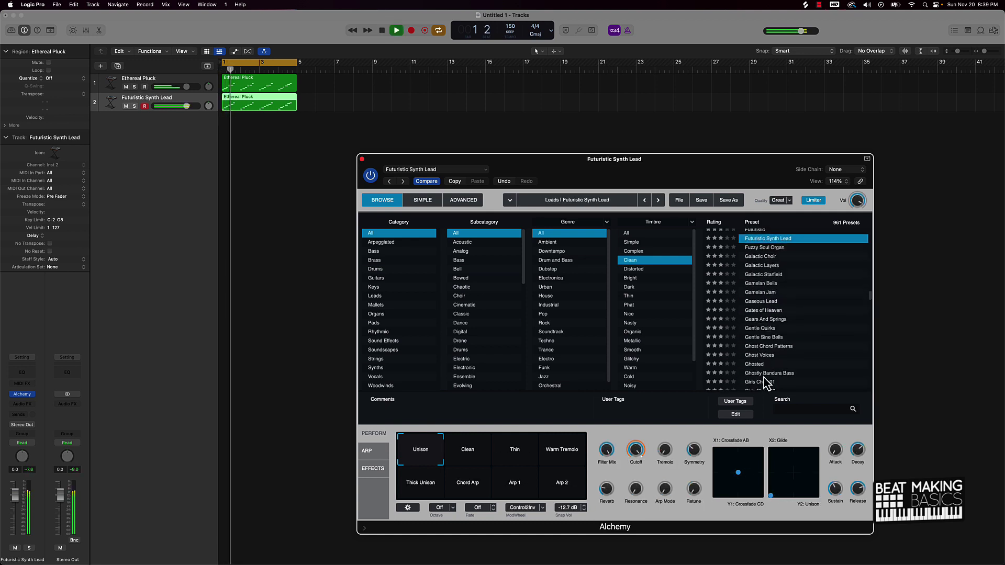
{"action": "left_click", "coordinate": [774, 319]}
{"action": "left_click", "coordinate": [775, 329]}
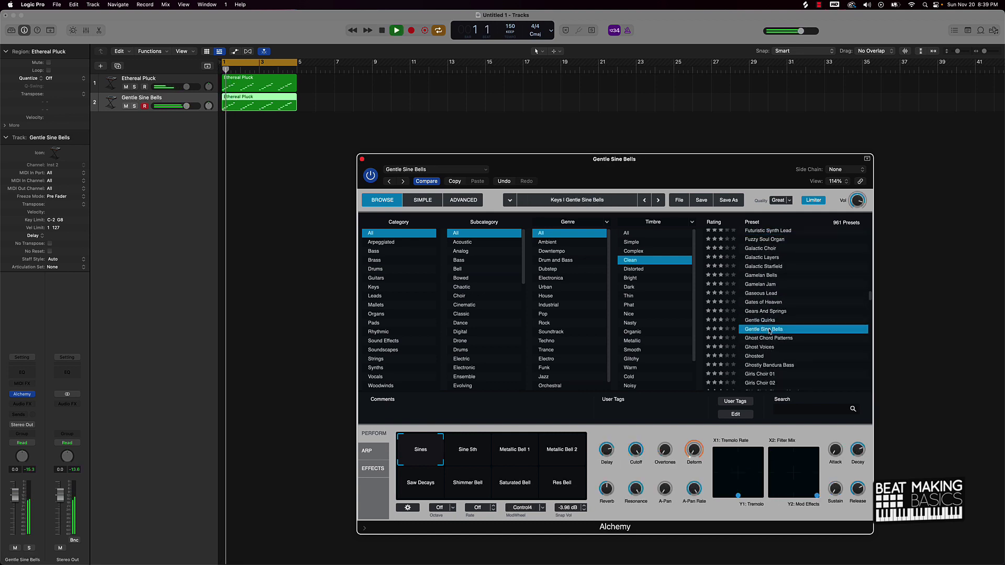
{"action": "left_click", "coordinate": [776, 302]}
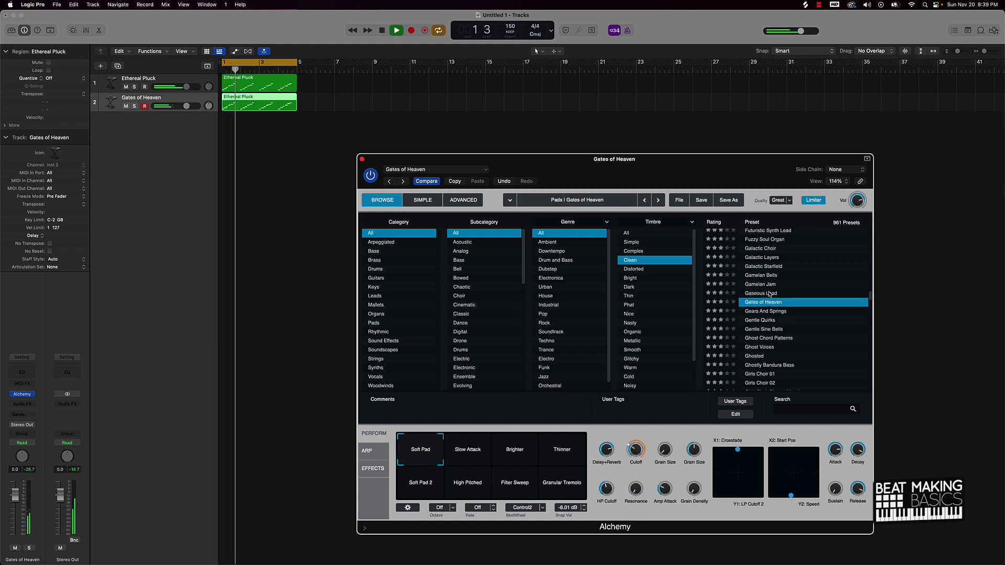
{"action": "left_click", "coordinate": [769, 293]}
{"action": "left_click", "coordinate": [768, 285]}
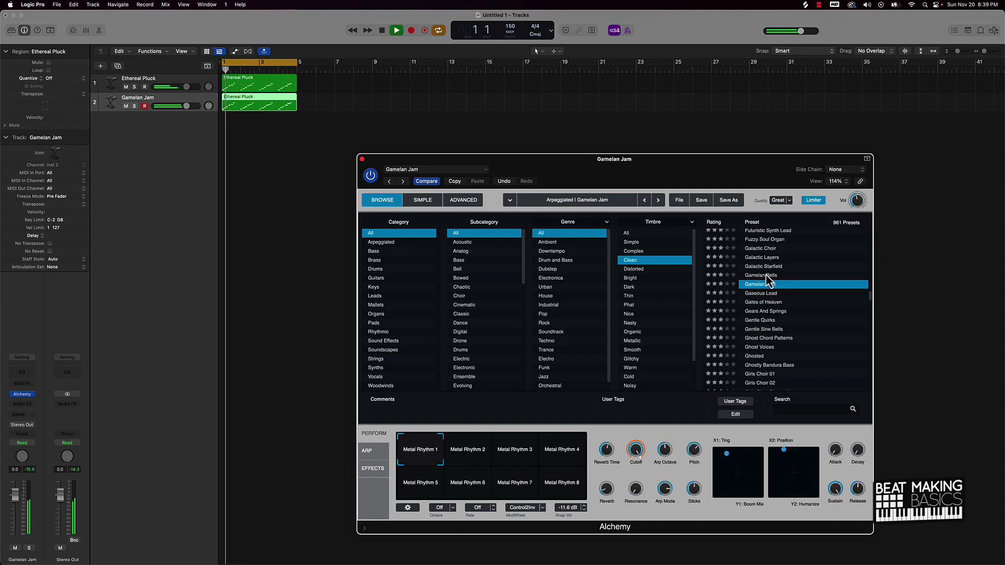
{"action": "left_click", "coordinate": [766, 275]}
{"action": "key", "text": "space"}
- Audition the Ghostly Bandura Bass, Hammered Mallets and Guitar Vox presets on the second track
{"action": "left_click", "coordinate": [767, 366]}
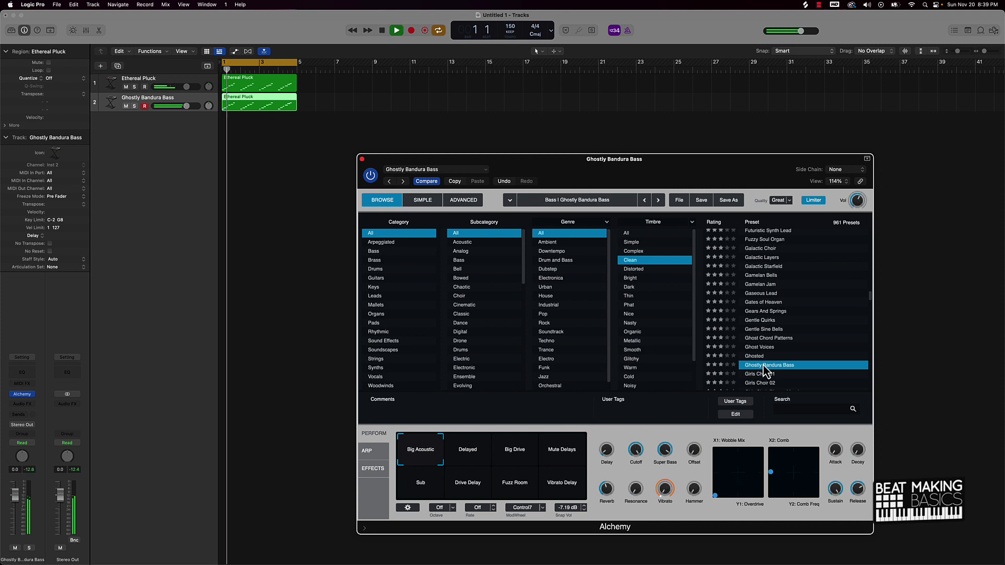
{"action": "scroll", "coordinate": [765, 371], "scroll_direction": "down", "scroll_amount": 5}
{"action": "scroll", "coordinate": [765, 372], "scroll_direction": "down", "scroll_amount": 3}
{"action": "left_click", "coordinate": [765, 363]}
{"action": "key", "text": "space"}
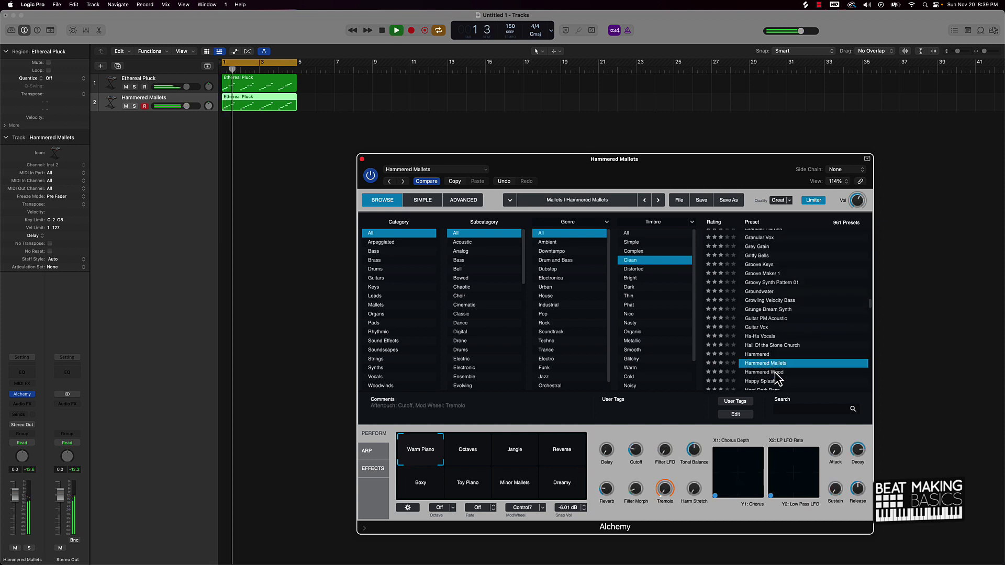
{"action": "left_click", "coordinate": [770, 328]}
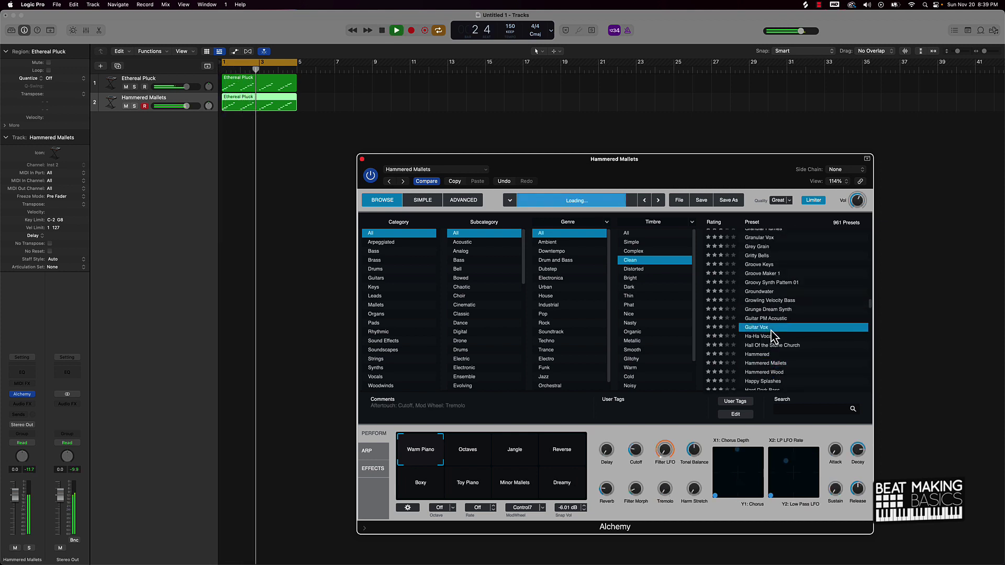
- Load the Grunge Dream Synth preset on the second track, lower the track's volume to about -8.2 dB, and close Alchemy
{"action": "left_click", "coordinate": [773, 310]}
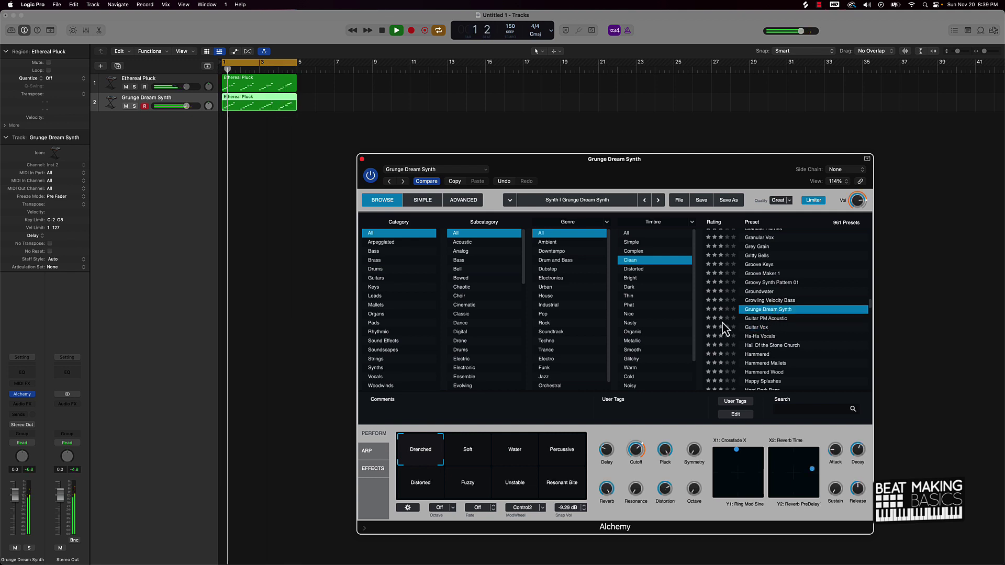
{"action": "left_click_drag", "start_coordinate": [186, 107], "coordinate": [180, 106]}
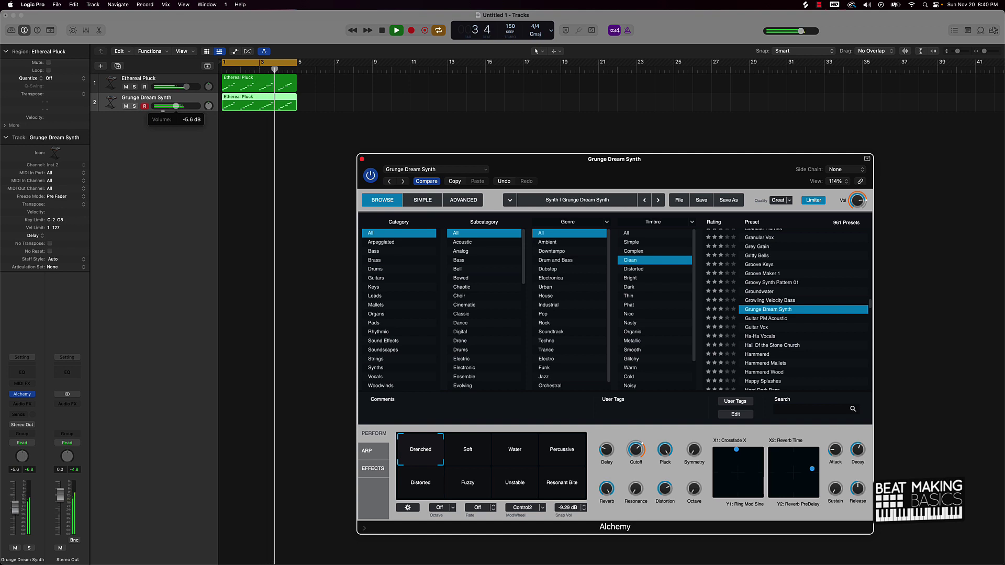
{"action": "left_click", "coordinate": [335, 115]}
{"action": "key", "text": "space"}
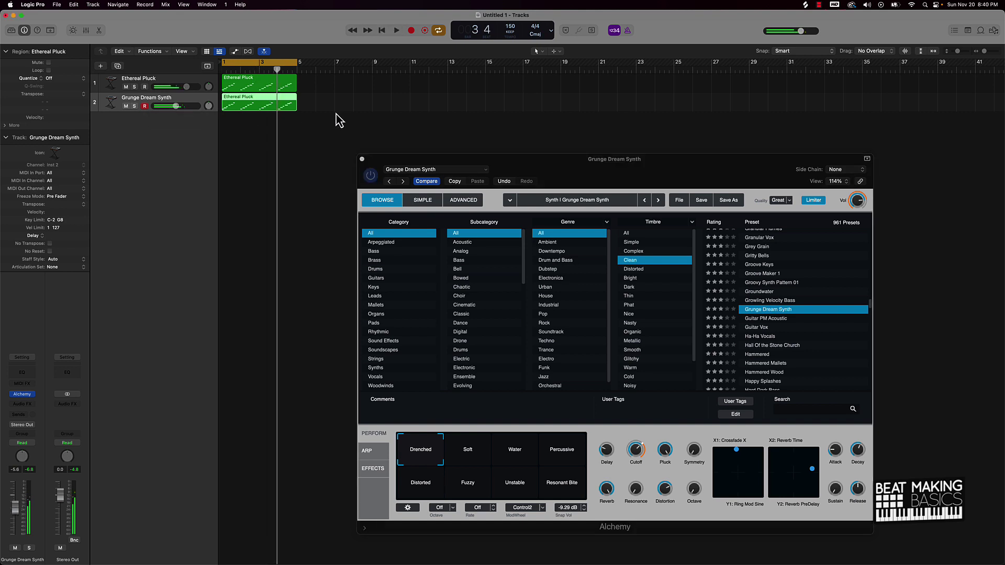
{"action": "left_click", "coordinate": [362, 160]}
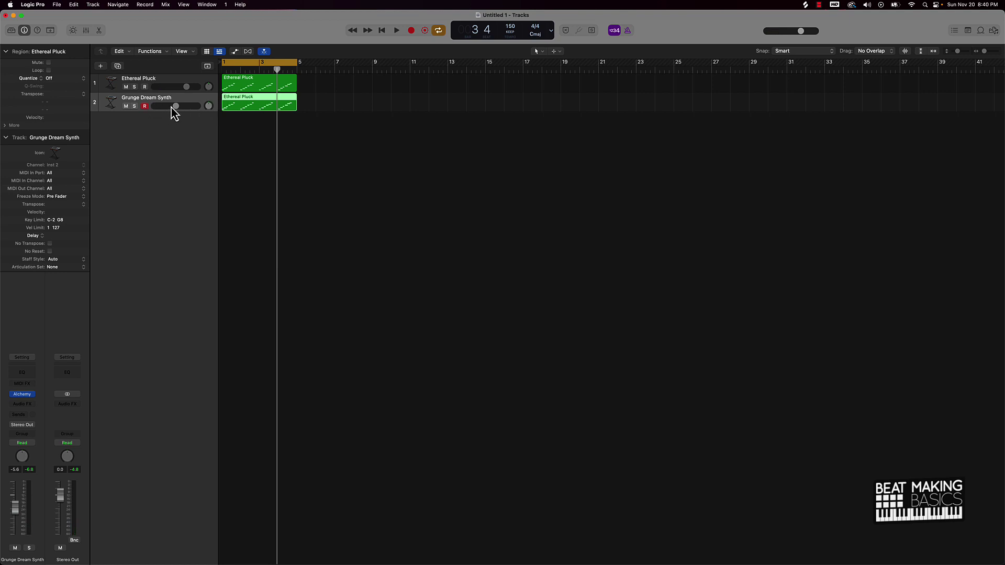
{"action": "left_click_drag", "start_coordinate": [175, 106], "coordinate": [173, 106]}
{"action": "left_click", "coordinate": [319, 141]}
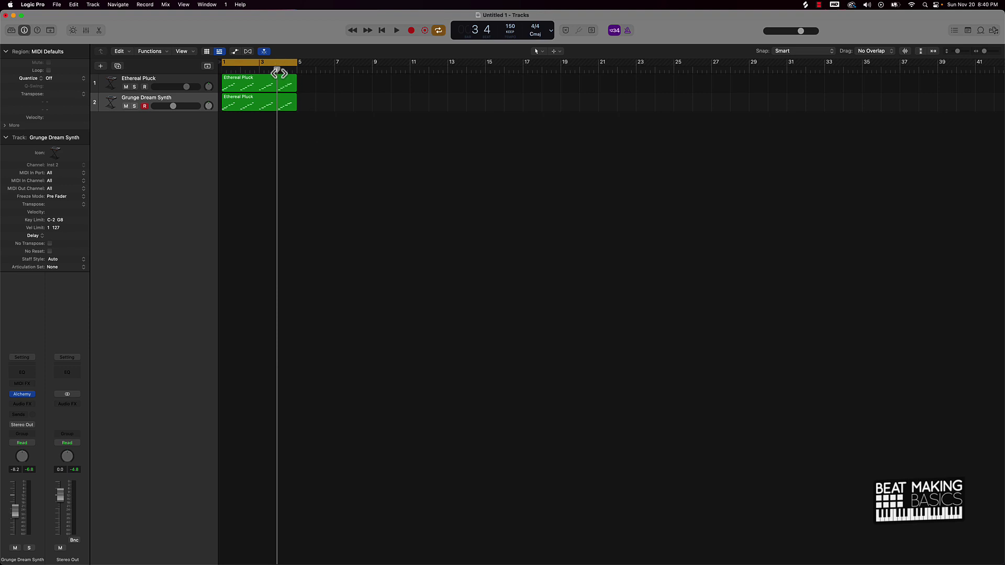
- Play back the layered Ethereal Pluck and Grunge Dream Synth tracks from bar 1
{"action": "left_click_drag", "start_coordinate": [277, 66], "coordinate": [224, 72]}
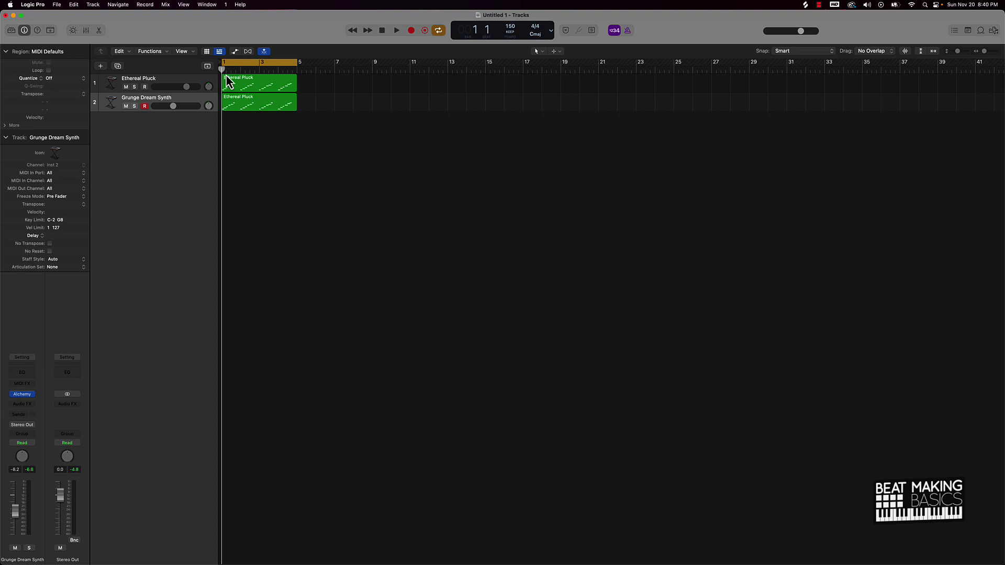
{"action": "key", "text": "space"}
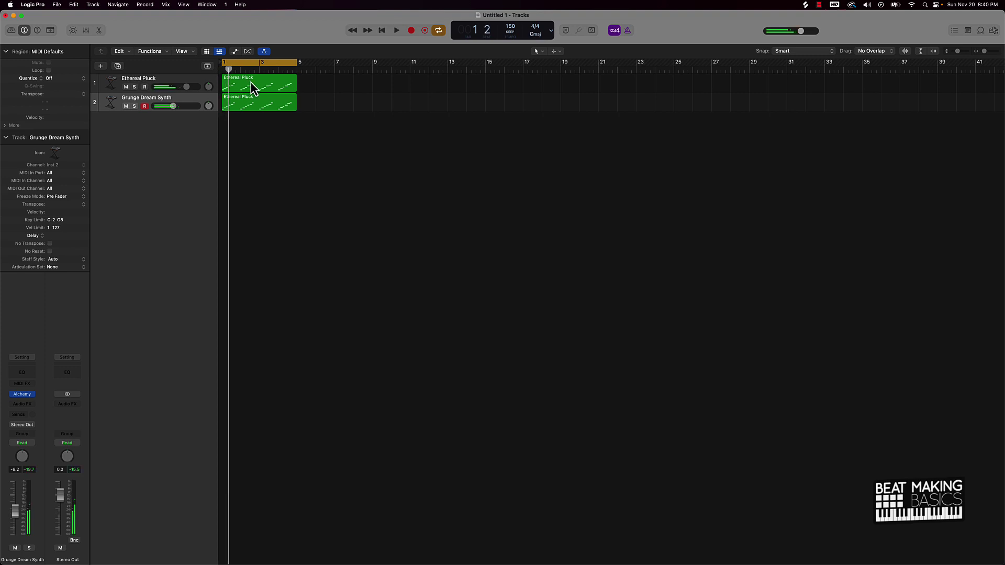
{"action": "key", "text": "space"}
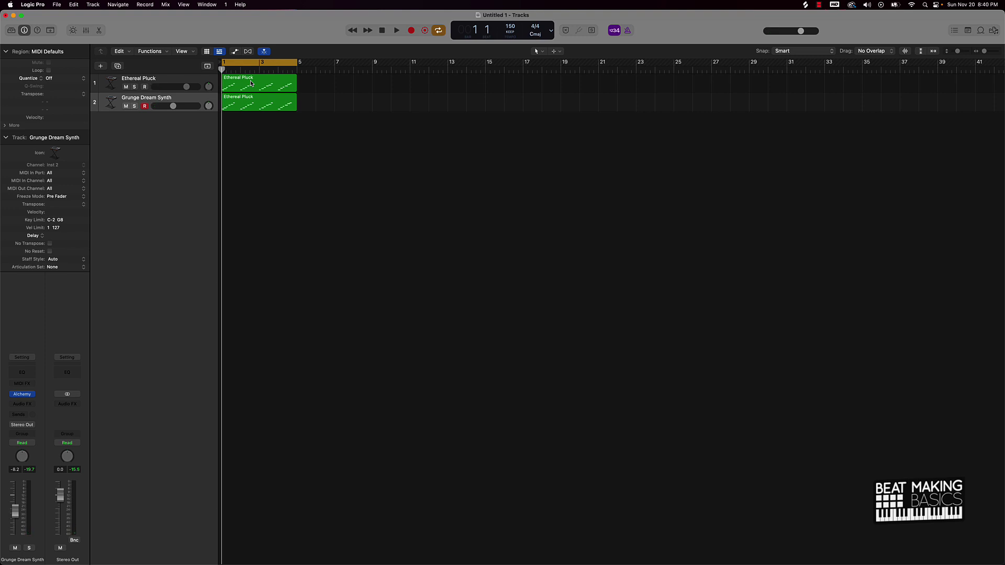
- Try repeating the regions of both tracks four times, and undo the copies
{"action": "key", "text": "super+a"}
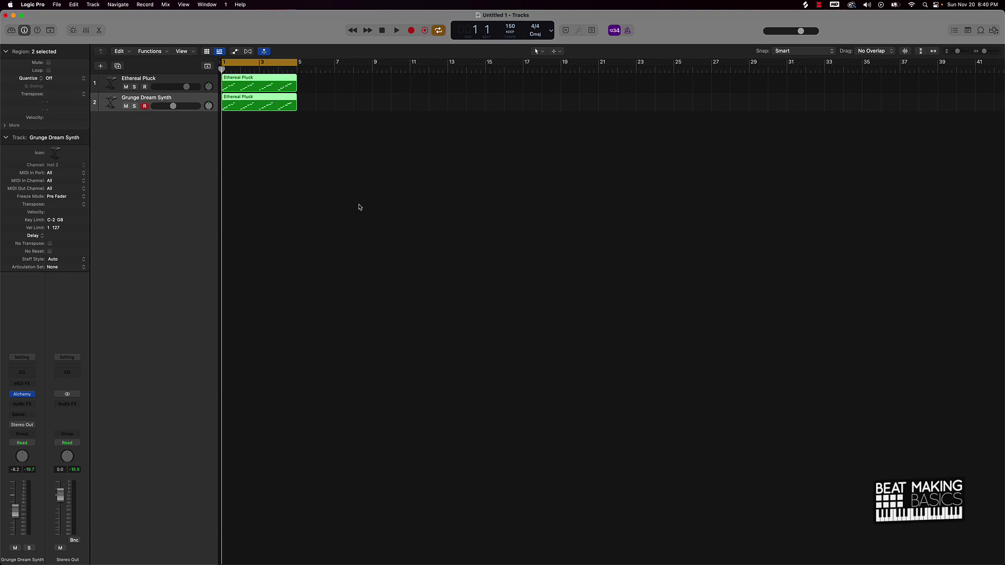
{"action": "key", "text": "super+r"}
{"action": "key", "text": "super+r"}
{"action": "key", "text": "super+r"}
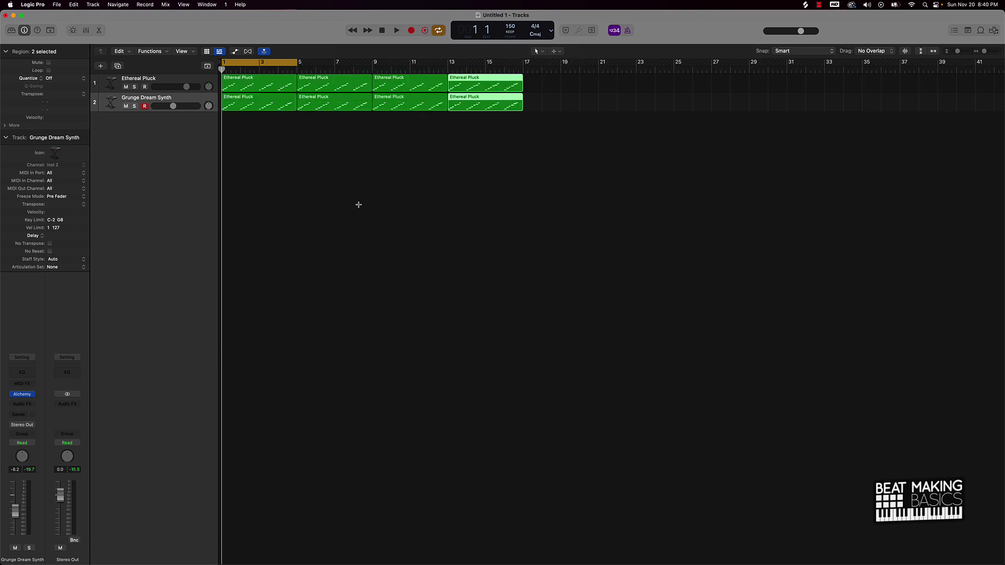
{"action": "key", "text": "super+r"}
{"action": "key", "text": "super+z"}
{"action": "key", "text": "super+z"}
{"action": "key", "text": "super+z"}
{"action": "key", "text": "super+z"}
{"action": "key", "text": "super+z"}
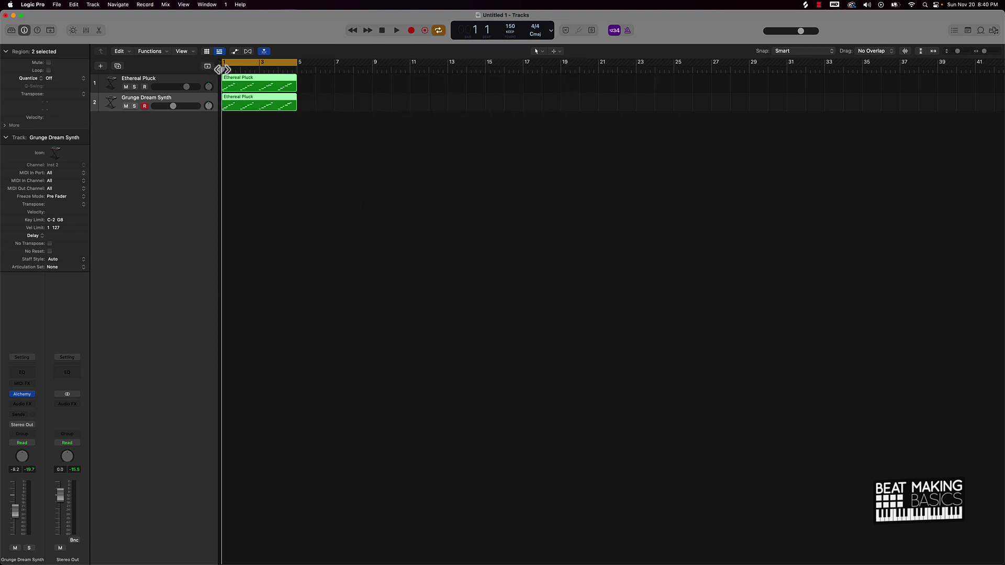
- Split the regions of both tracks at bar 3
{"action": "left_click_drag", "start_coordinate": [220, 68], "coordinate": [257, 71]}
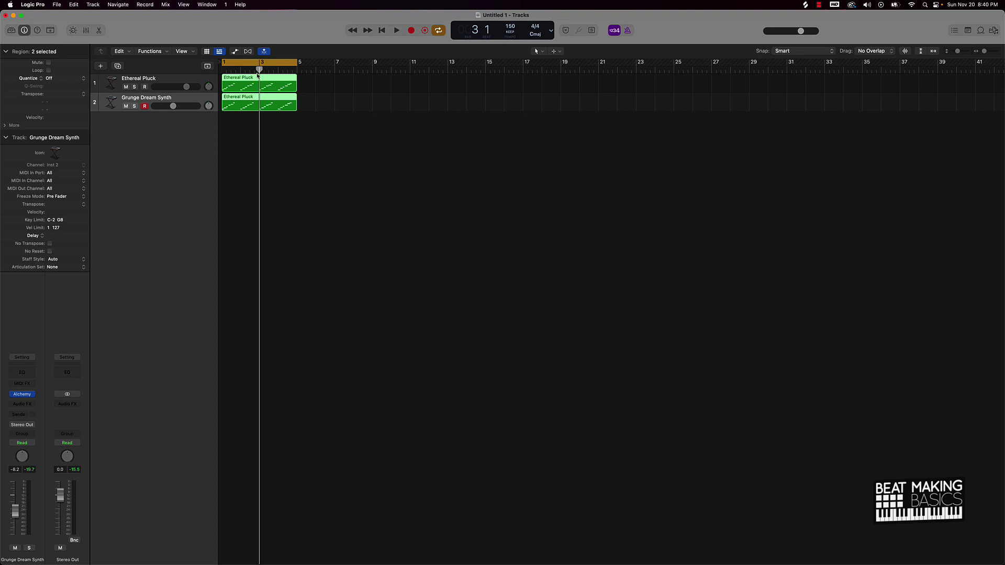
{"action": "key", "text": "super+t"}
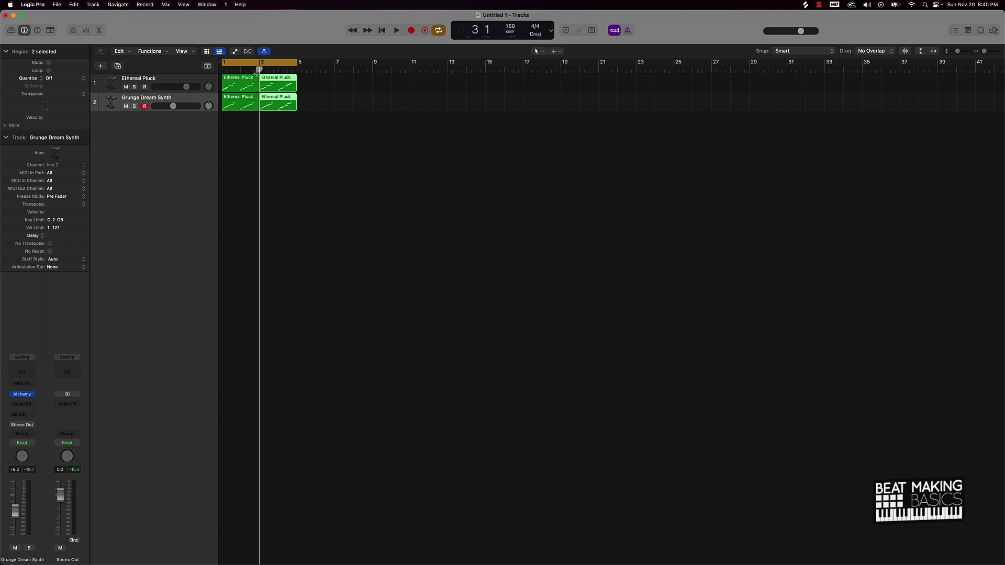
- Play back the split regions, lower the Grunge Dream Synth track's volume to -13.4 dB, and disarm the track for recording
{"action": "mouse_move", "coordinate": [239, 126]}
{"action": "left_mouse_down"}
{"action": "mouse_move", "coordinate": [232, 84]}
{"action": "mouse_move", "coordinate": [307, 85]}
{"action": "mouse_move", "coordinate": [316, 72]}
{"action": "mouse_move", "coordinate": [278, 105]}
{"action": "mouse_move", "coordinate": [240, 112]}
{"action": "mouse_move", "coordinate": [238, 131]}
{"action": "left_mouse_up"}
{"action": "left_click", "coordinate": [247, 138]}
{"action": "key", "text": "space"}
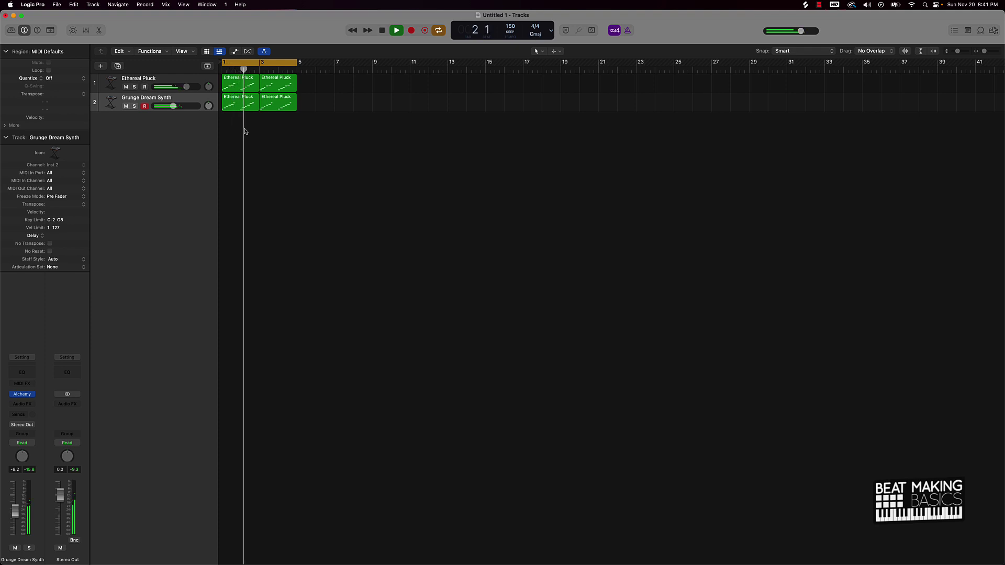
{"action": "key", "text": "space"}
{"action": "left_click_drag", "start_coordinate": [173, 106], "coordinate": [168, 107]}
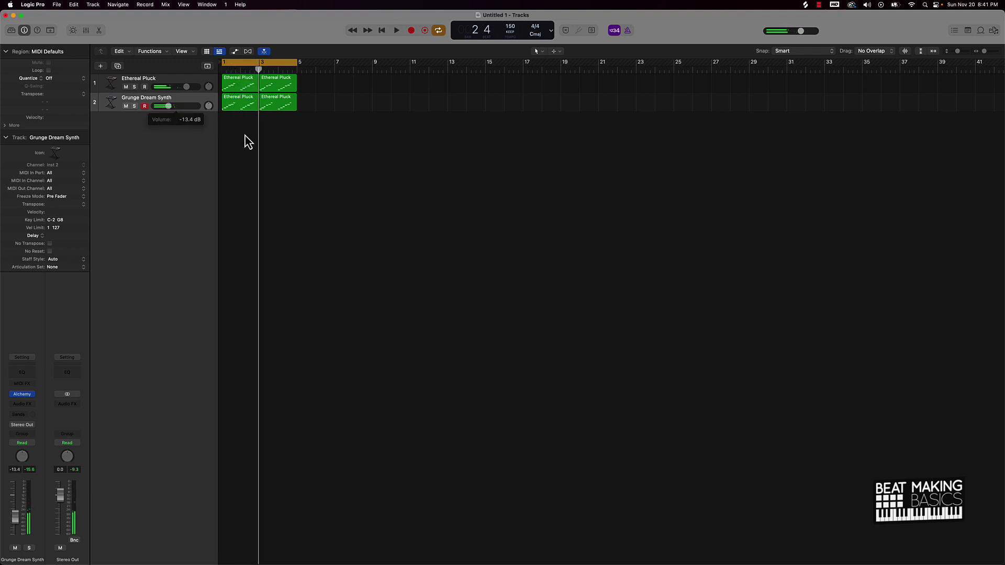
{"action": "left_click", "coordinate": [145, 107]}
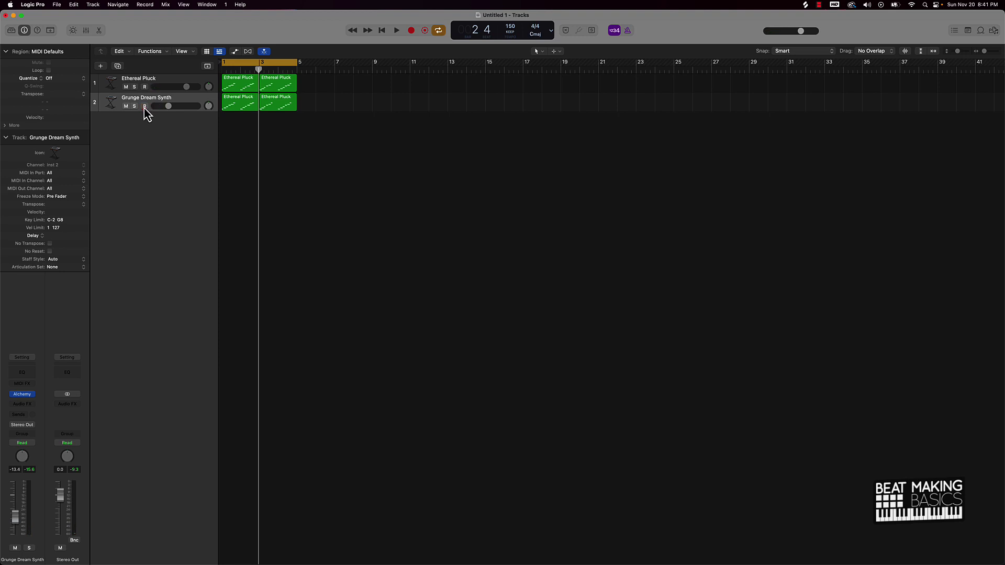
{"action": "left_click", "coordinate": [93, 4]}
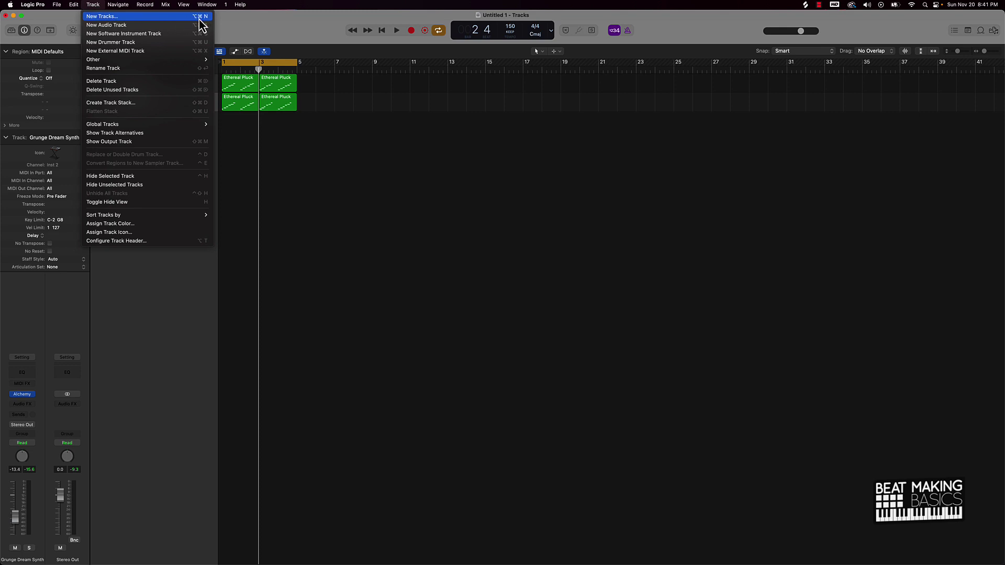
{"action": "left_click", "coordinate": [293, 156]}
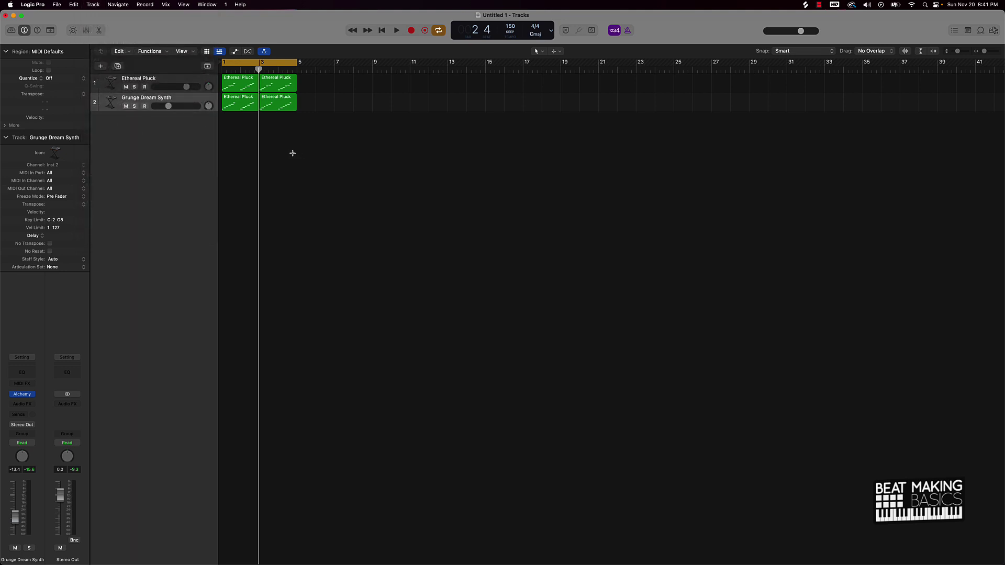
{"action": "key", "text": "alt+super+n"}
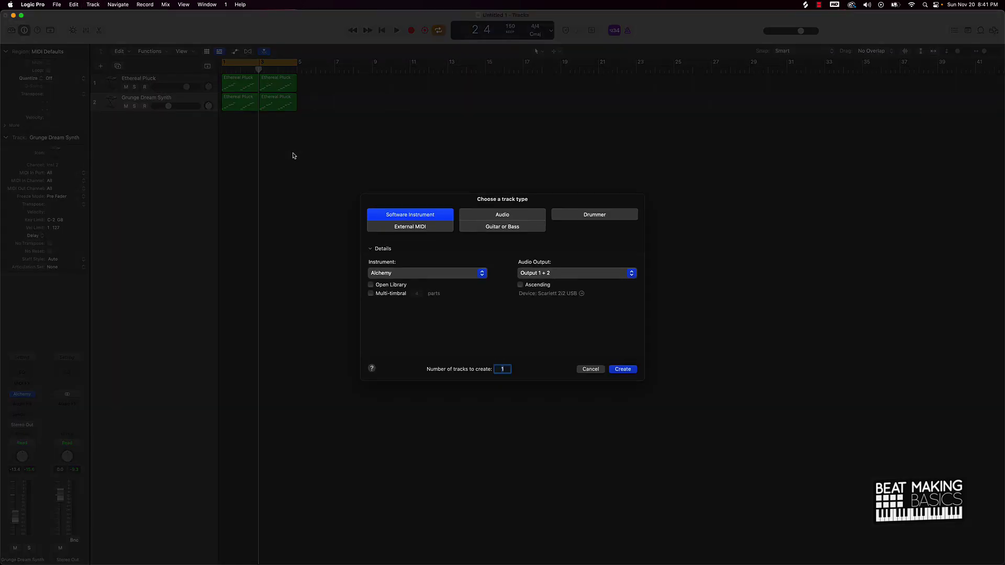
{"action": "left_click", "coordinate": [599, 369]}
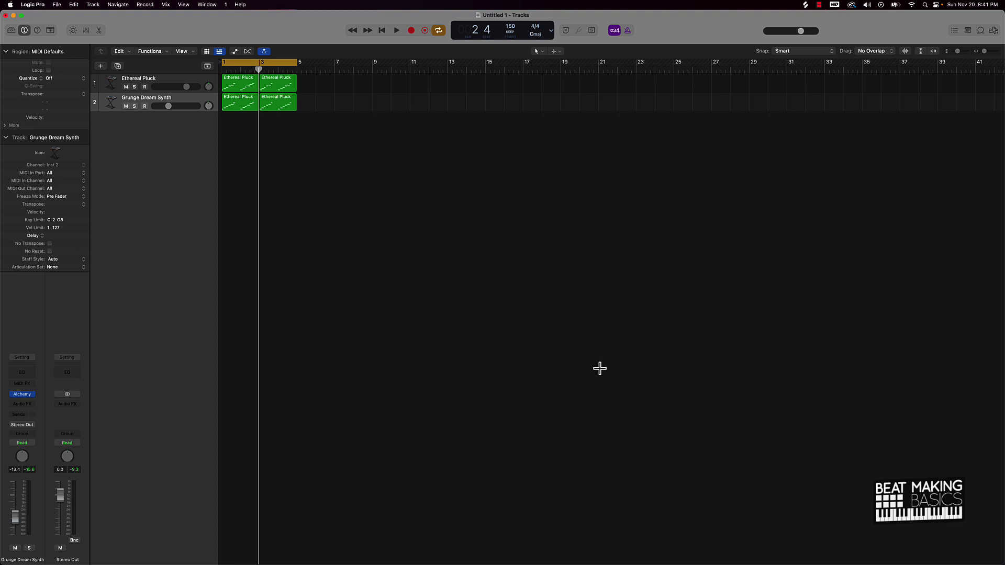
- Create a new software instrument track with the stereo Quick Sampler as its instrument
{"action": "key", "text": "alt+super+n"}
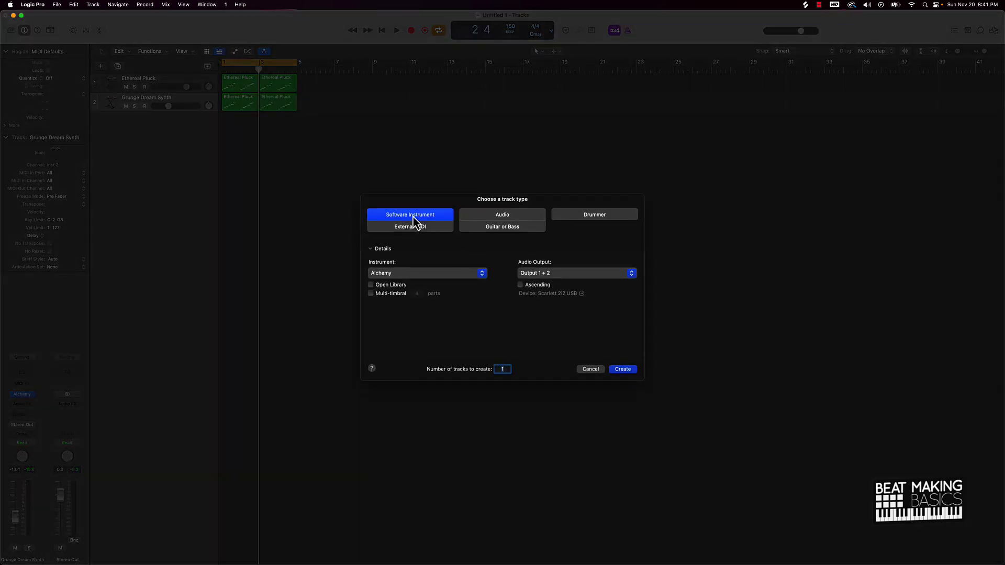
{"action": "left_click", "coordinate": [426, 277]}
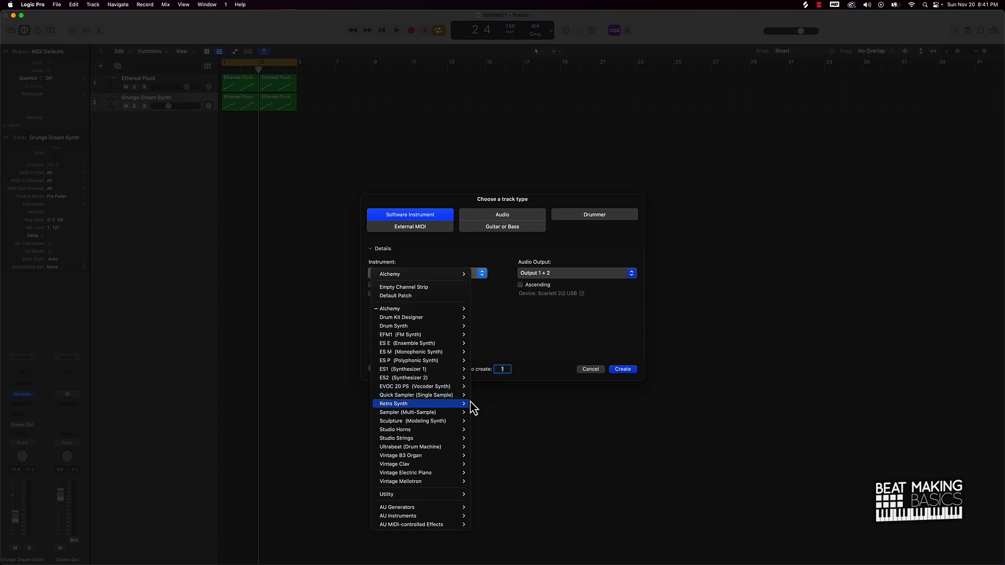
{"action": "mouse_move", "coordinate": [449, 398]}
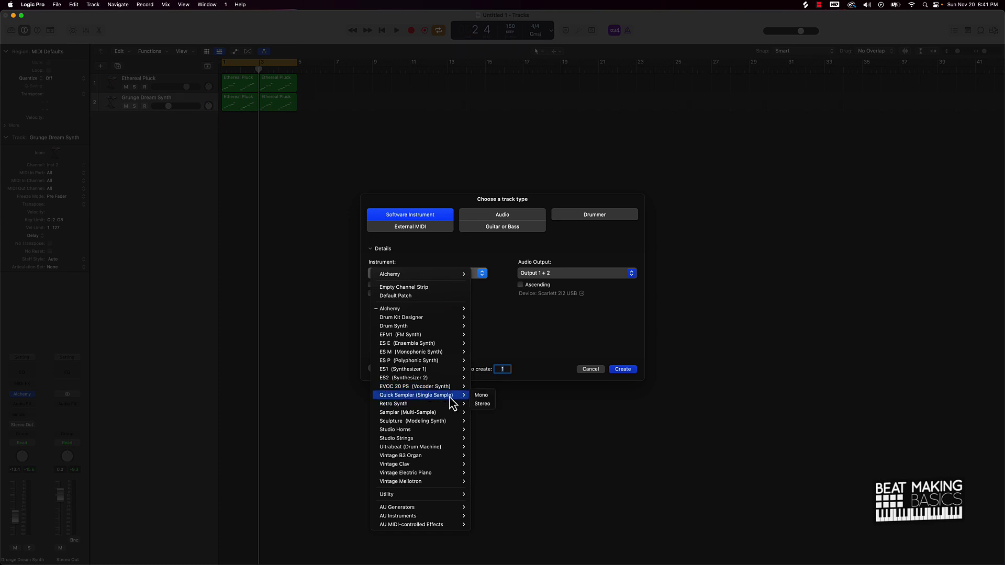
{"action": "left_click", "coordinate": [483, 404]}
{"action": "left_click", "coordinate": [623, 370]}
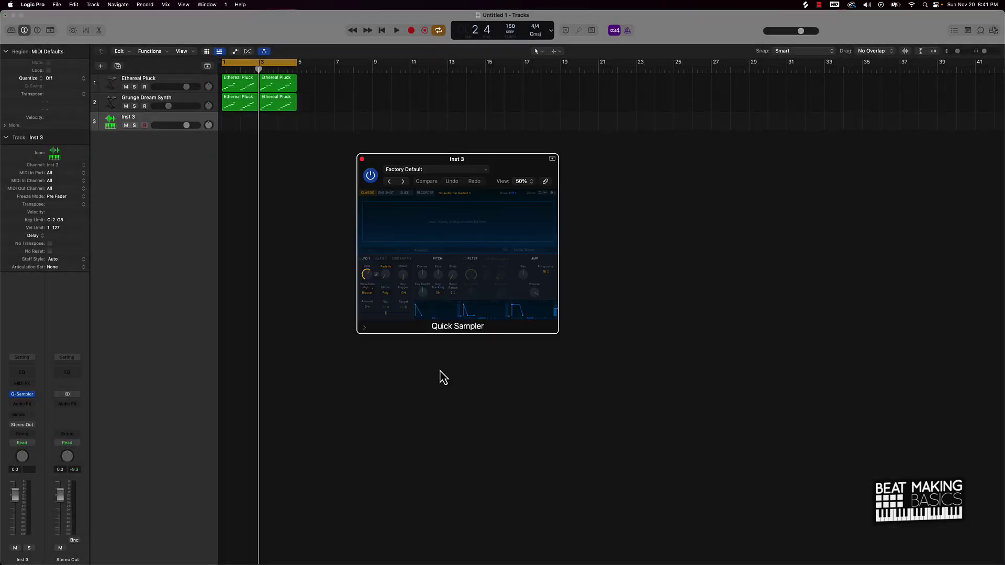
- Load the Clap Trap preset into Quick Sampler and close the plug-in window
{"action": "left_click", "coordinate": [434, 170]}
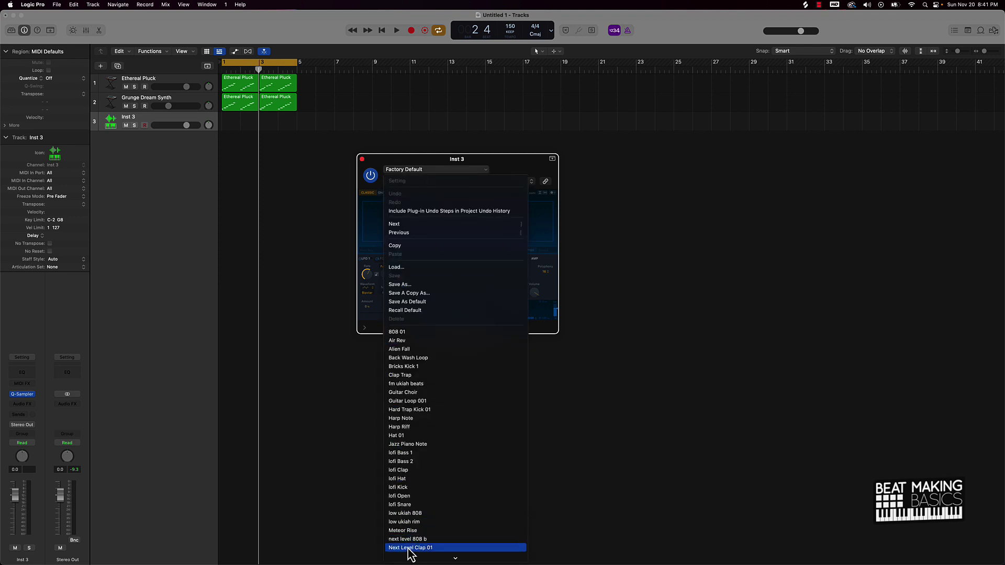
{"action": "left_click", "coordinate": [419, 375]}
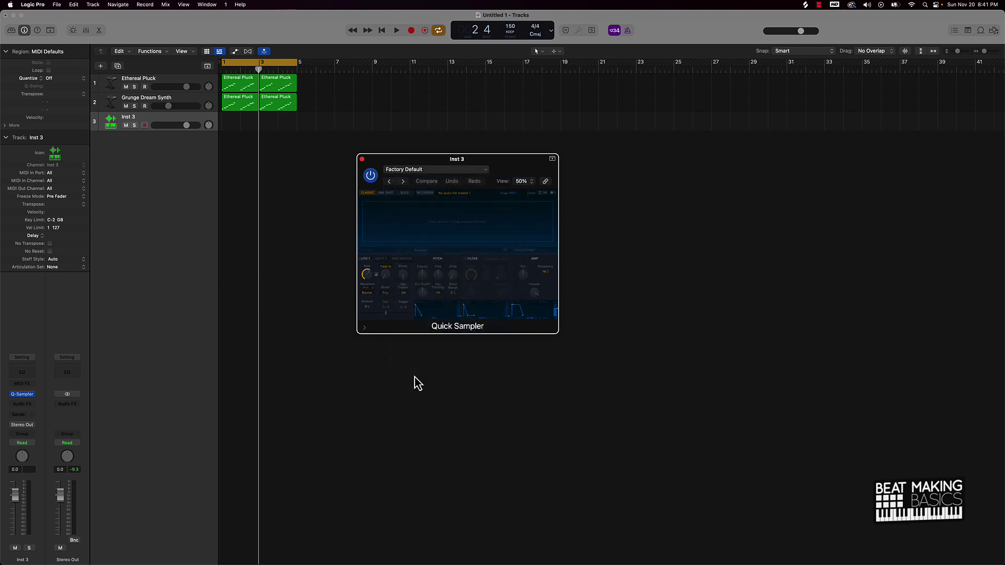
{"action": "left_click", "coordinate": [363, 159]}
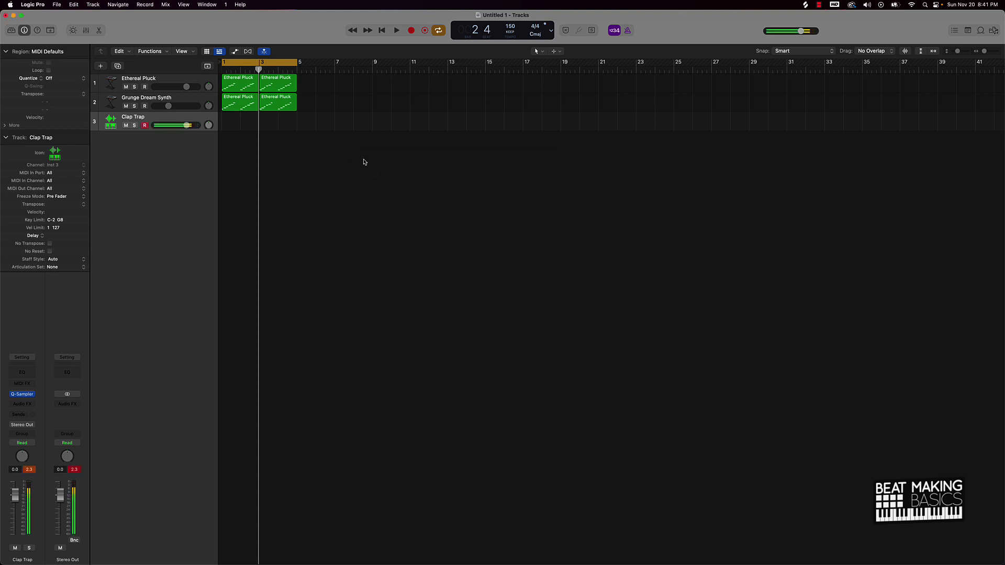
- Record a four-bar clap pattern from bar 1 on the Clap Trap track and quantize all its notes to 1/8 Swing A
{"action": "key", "text": "Return"}
{"action": "key", "text": "r"}
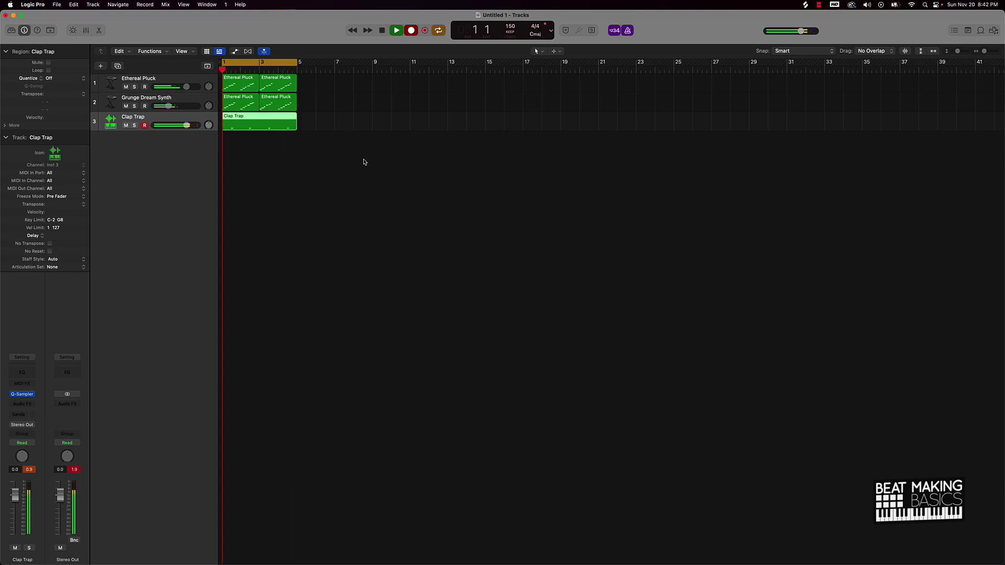
{"action": "double_click", "coordinate": [283, 127]}
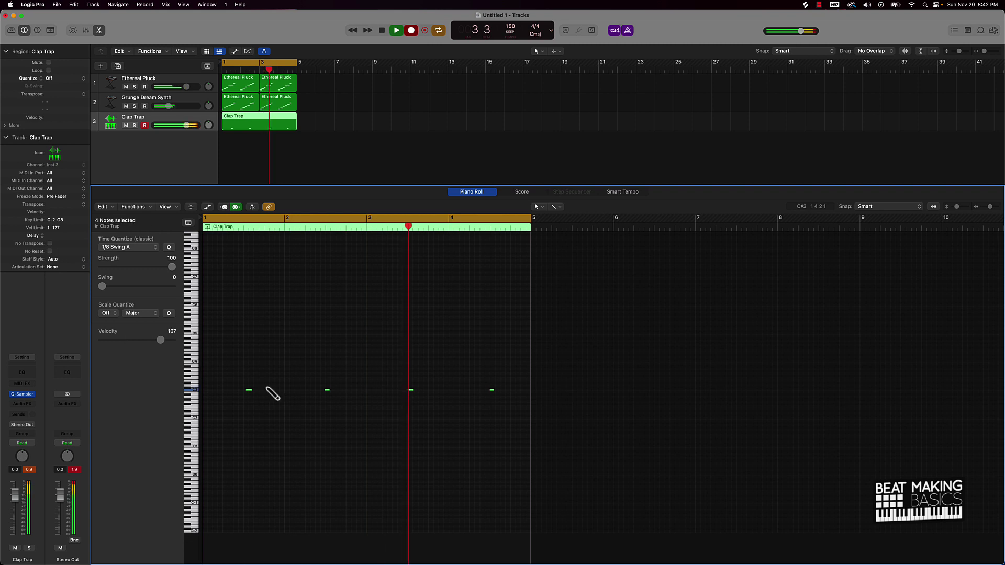
{"action": "key", "text": "super+a"}
{"action": "key", "text": "space"}
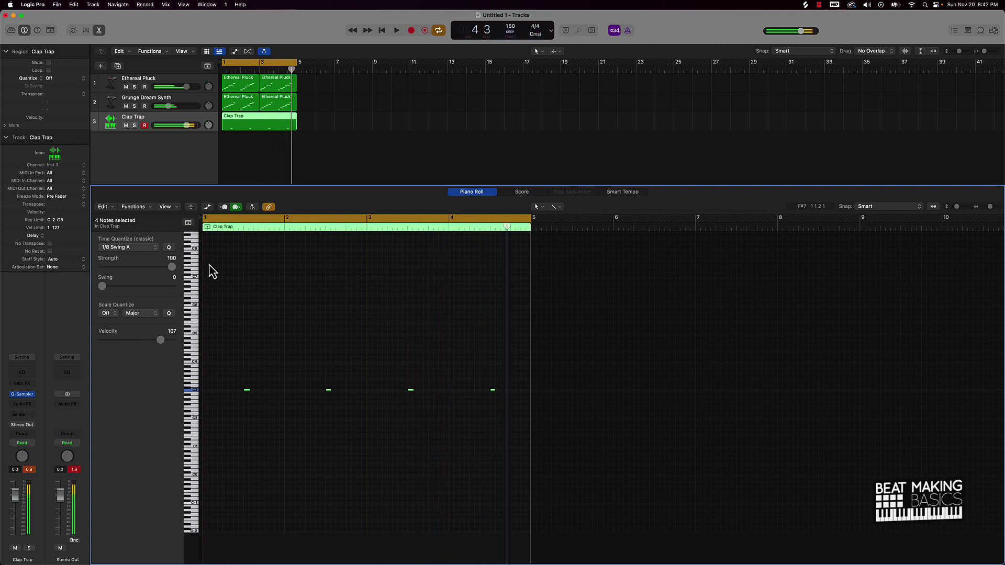
{"action": "left_click", "coordinate": [256, 145]}
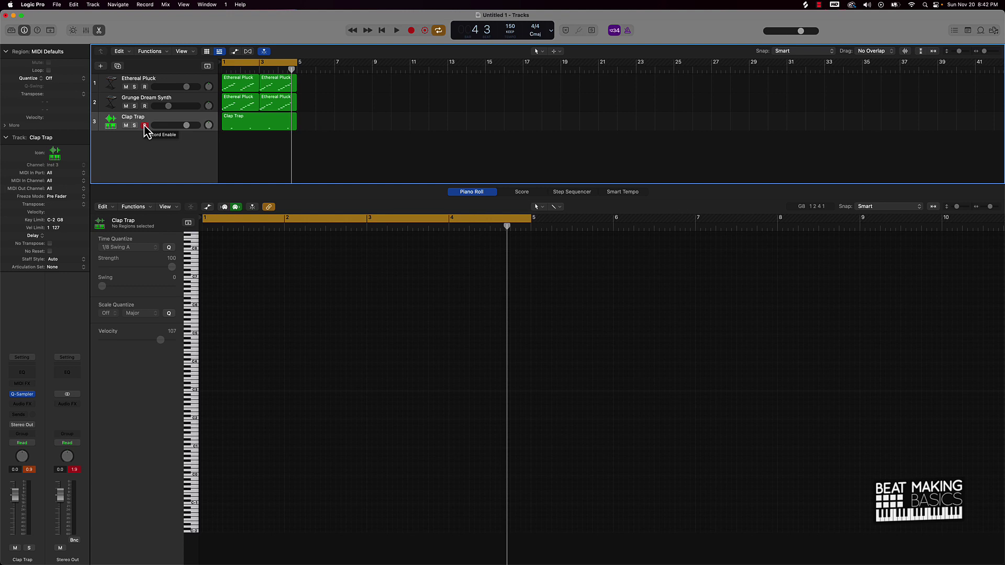
- Save the project as "space trapper" in the Logic folder
{"action": "key", "text": "super+s"}
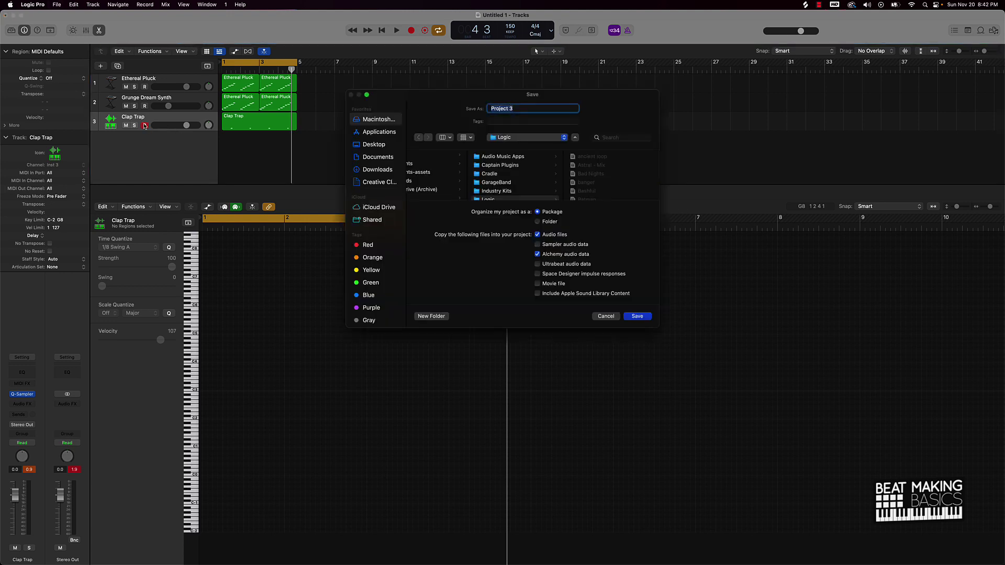
{"action": "type", "text": "trap"}
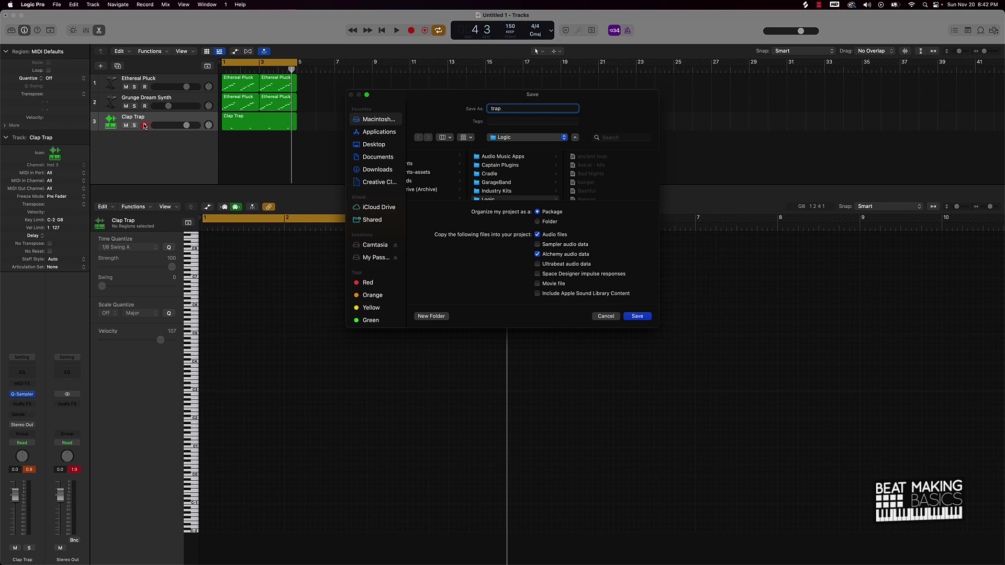
{"action": "key", "text": "BackSpace"}
{"action": "key", "text": "BackSpace"}
{"action": "key", "text": "BackSpace"}
{"action": "key", "text": "BackSpace"}
{"action": "type", "text": "space trapper"}
{"action": "key", "text": "Return"}
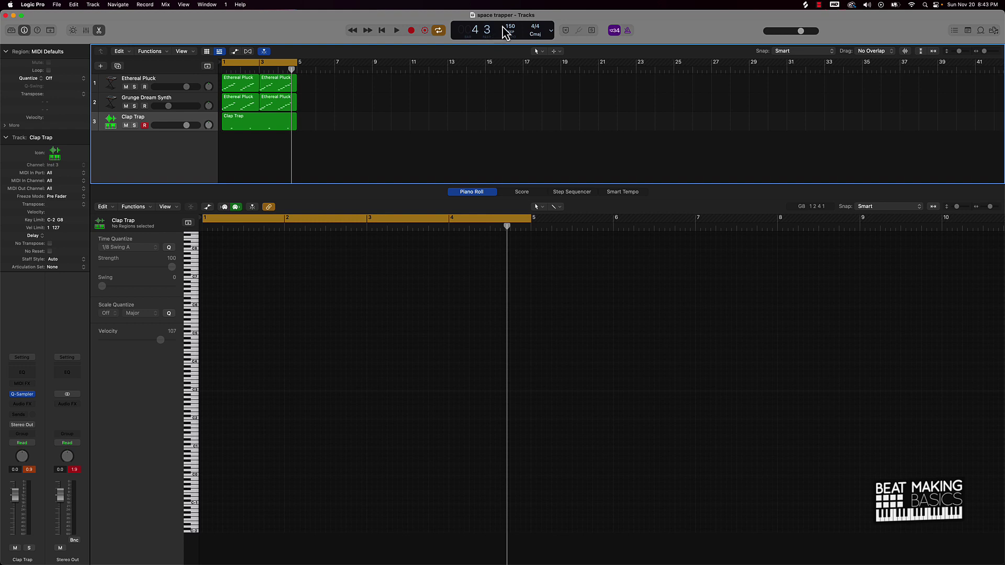
- Save a second version of the project as "space trapper b"
{"action": "key", "text": "super+shift+s"}
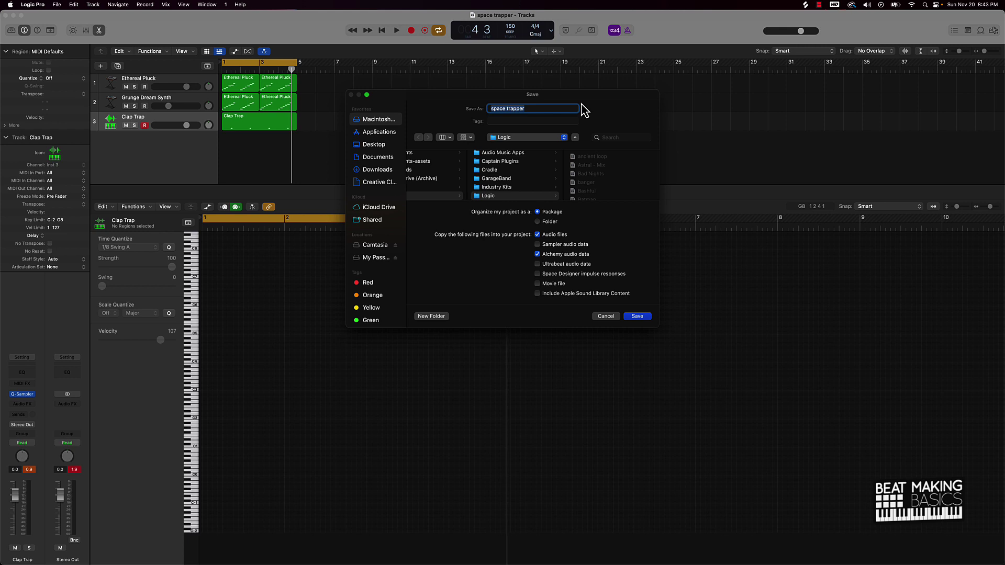
{"action": "key", "text": "Right"}
{"action": "type", "text": "b"}
{"action": "key", "text": "Return"}
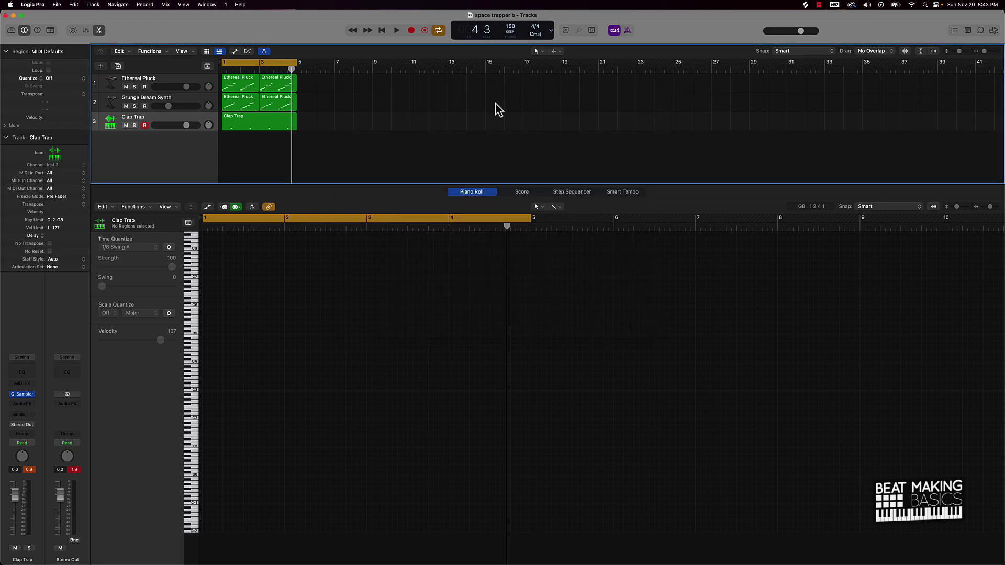
- Rename the three tracks, in order, as Pluck, Synth and Clap
{"action": "double_click", "coordinate": [151, 78]}
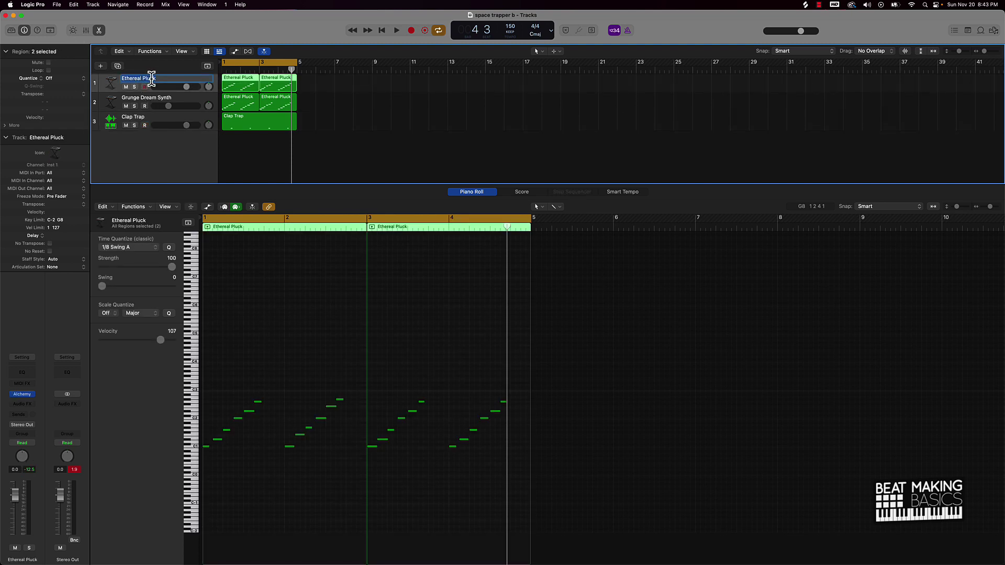
{"action": "type", "text": "Pluck"}
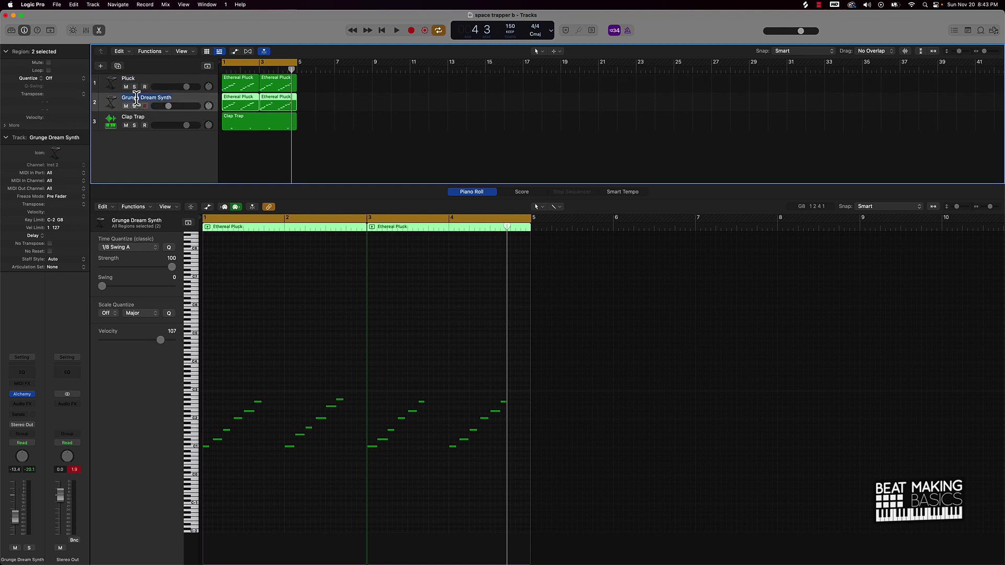
{"action": "double_click", "coordinate": [136, 98]}
{"action": "type", "text": "Synth"}
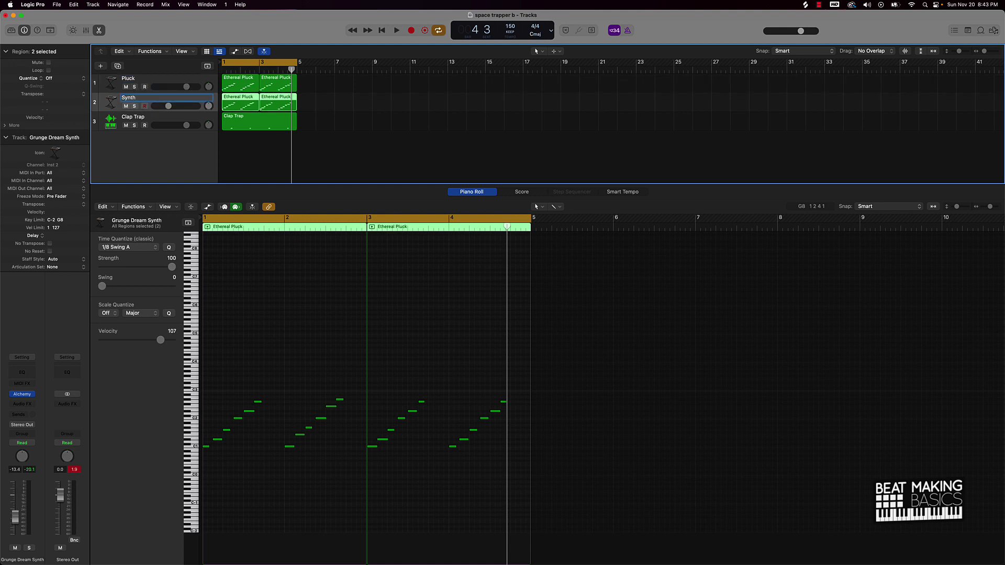
{"action": "key", "text": "Return"}
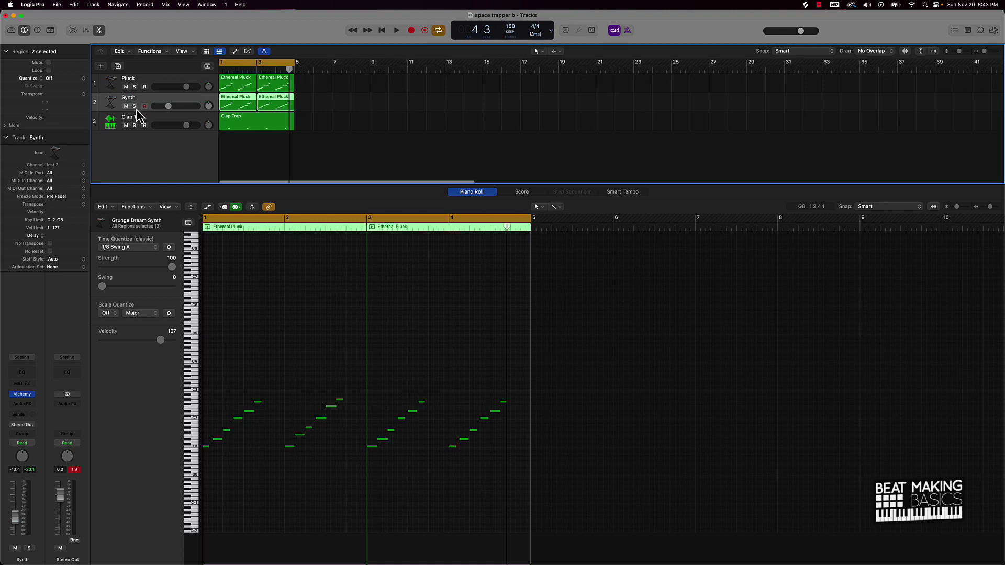
{"action": "double_click", "coordinate": [135, 116]}
{"action": "type", "text": "Clap"}
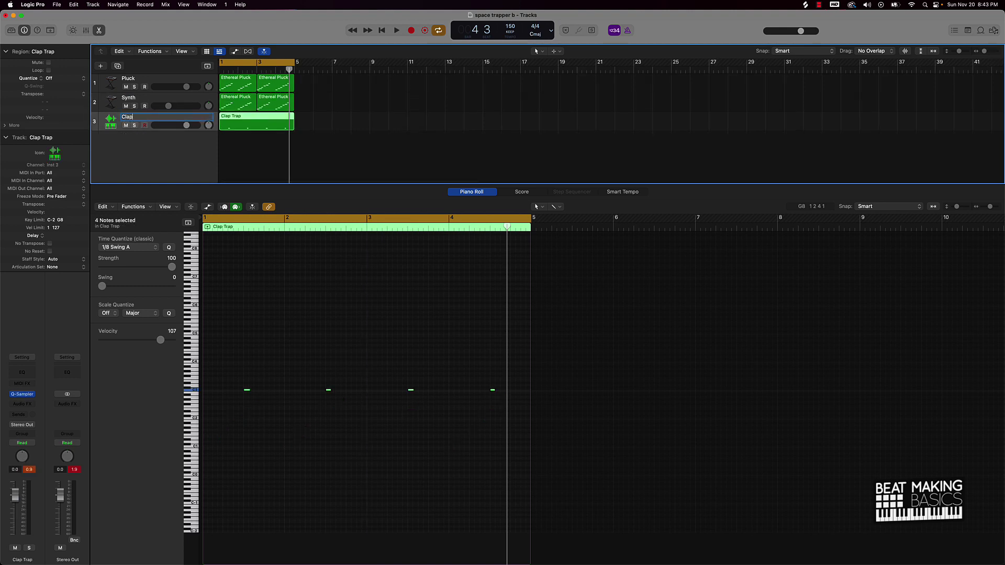
{"action": "key", "text": "Return"}
{"action": "left_click", "coordinate": [319, 151]}
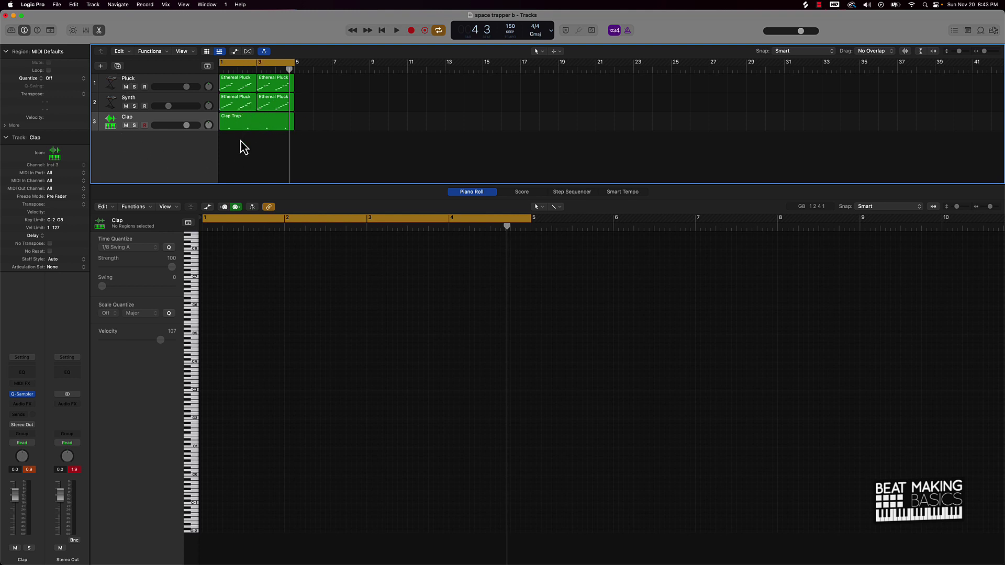
- Name all regions after their tracks
{"action": "key", "text": "super+a"}
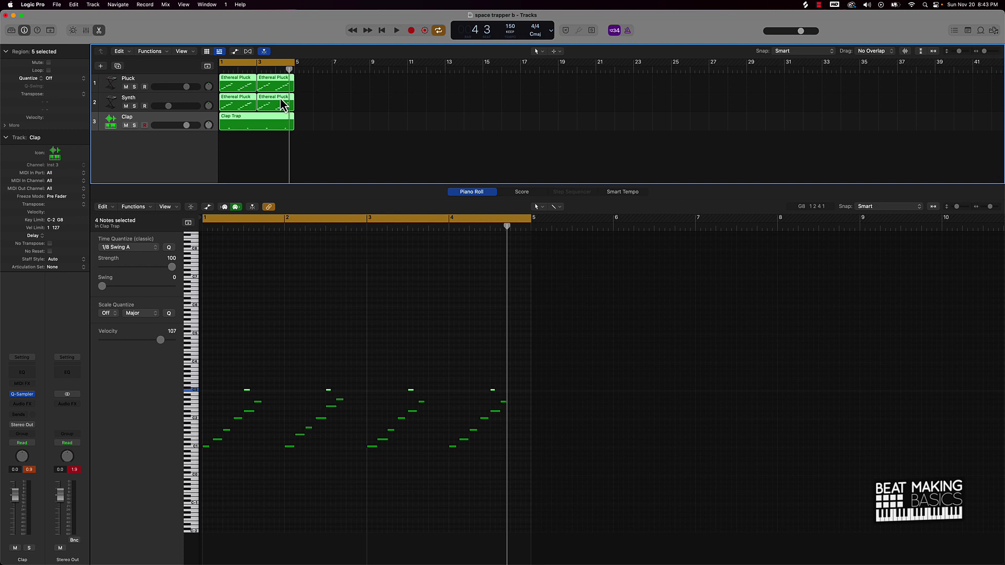
{"action": "key", "text": "alt+shift+n"}
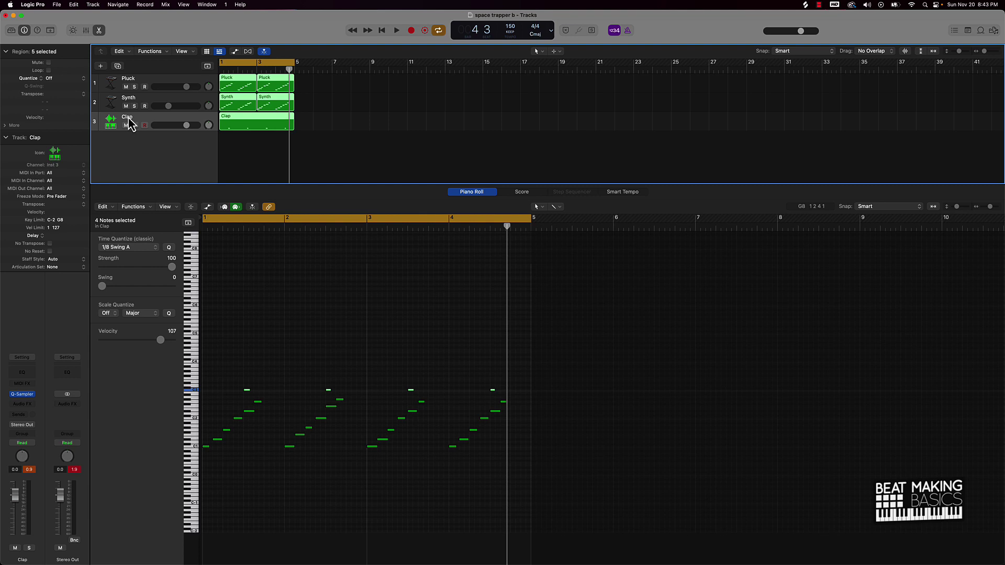
{"action": "left_click", "coordinate": [344, 109]}
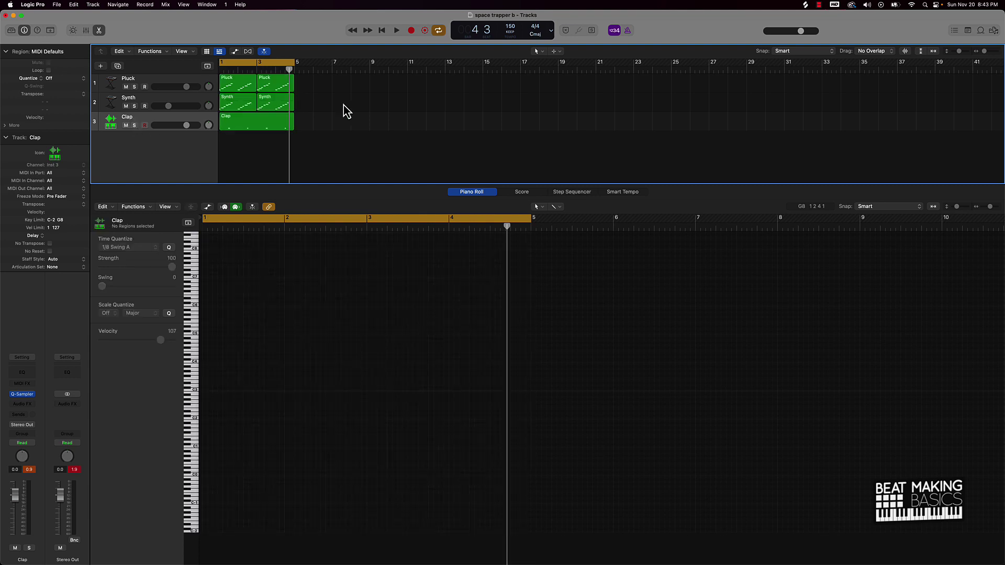
- Join the two regions on the Synth track into one four-bar region
{"action": "left_click", "coordinate": [169, 99]}
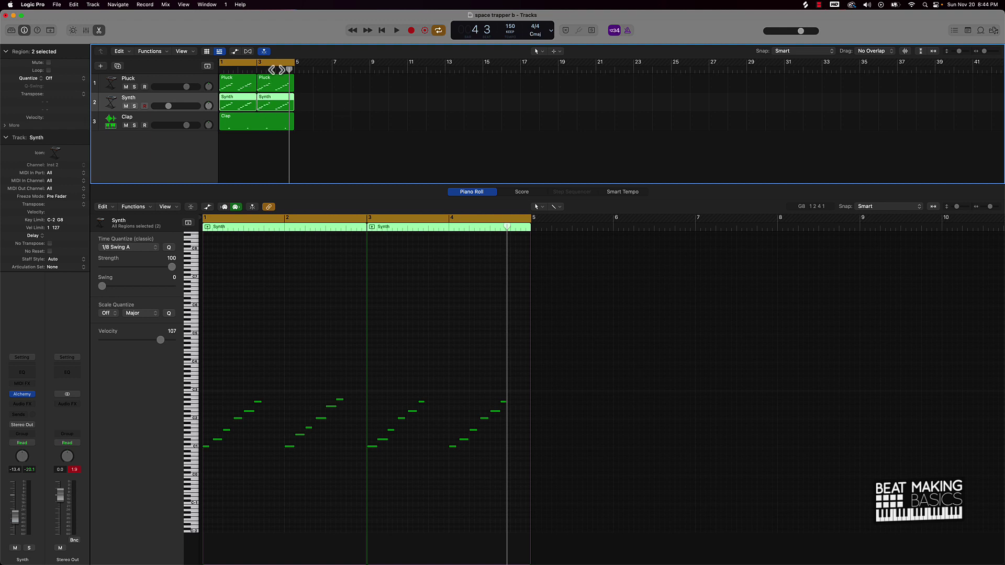
{"action": "left_click_drag", "start_coordinate": [276, 70], "coordinate": [322, 72]}
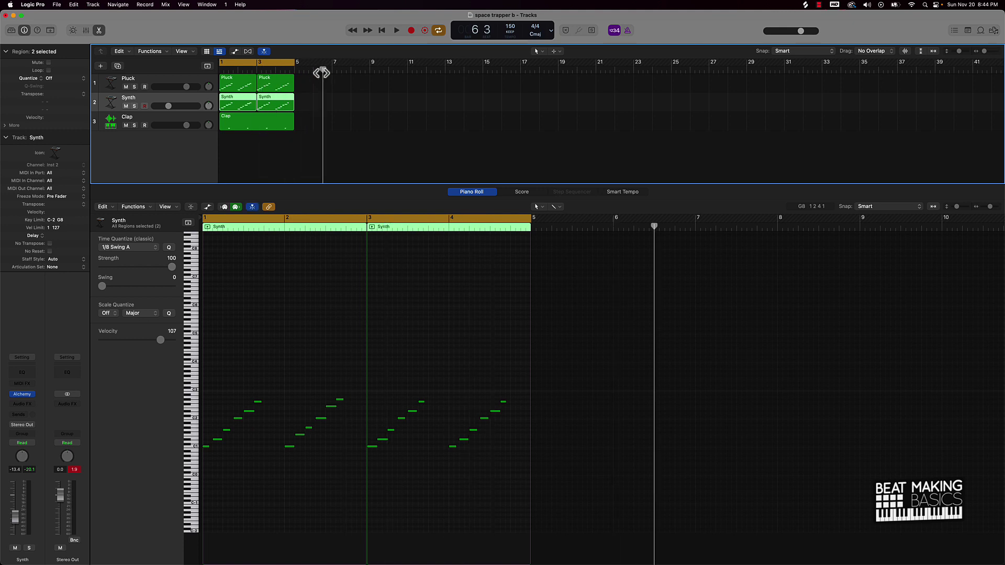
{"action": "key", "text": "super+j"}
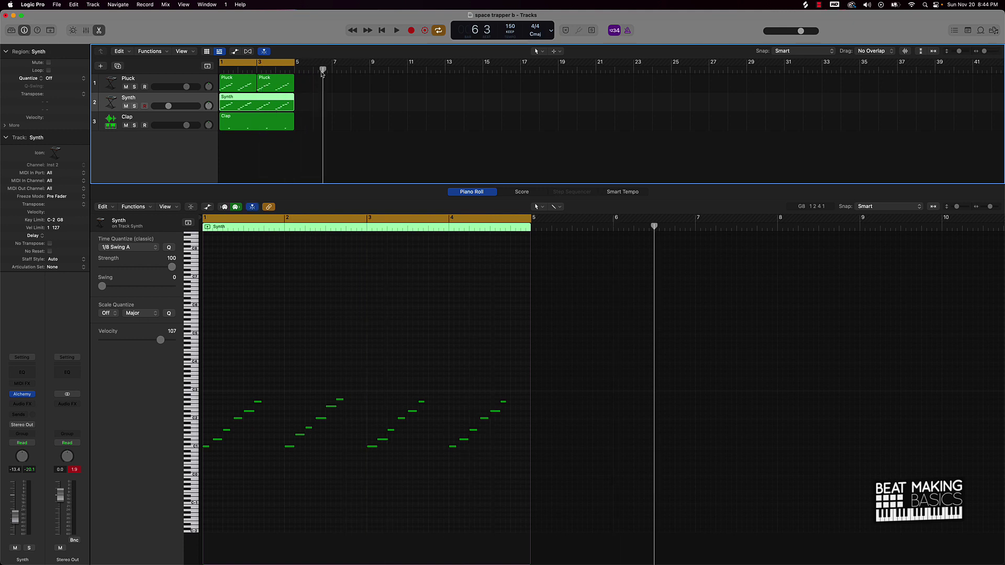
- Join the two regions on the Pluck track into one four-bar region and close the editor area
{"action": "key", "text": "Up"}
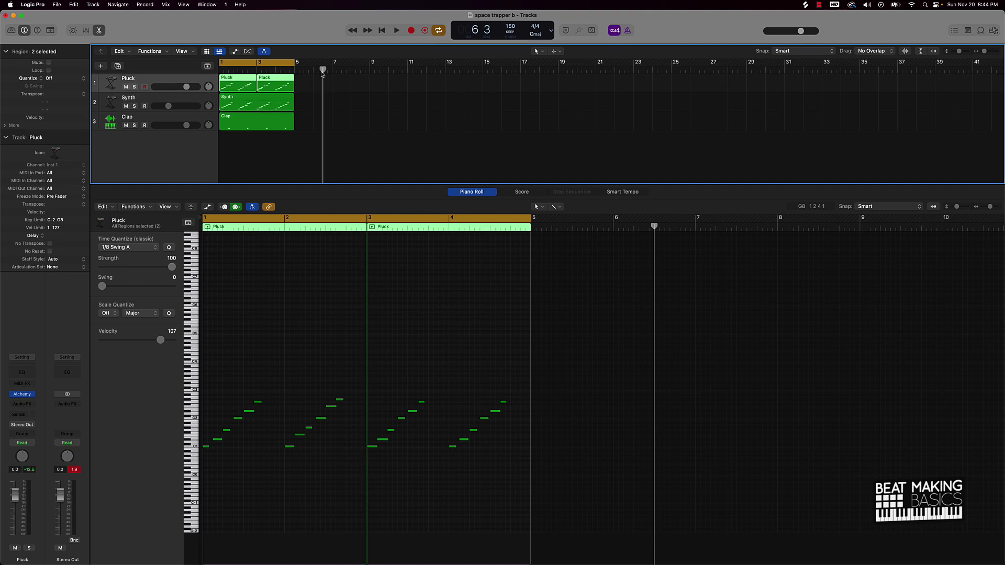
{"action": "key", "text": "super+j"}
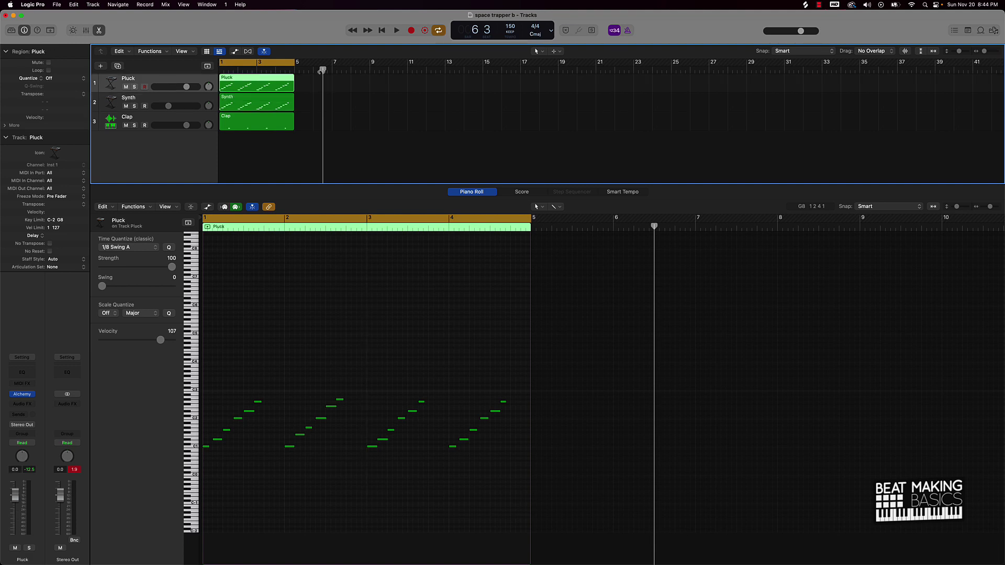
{"action": "left_click", "coordinate": [455, 166]}
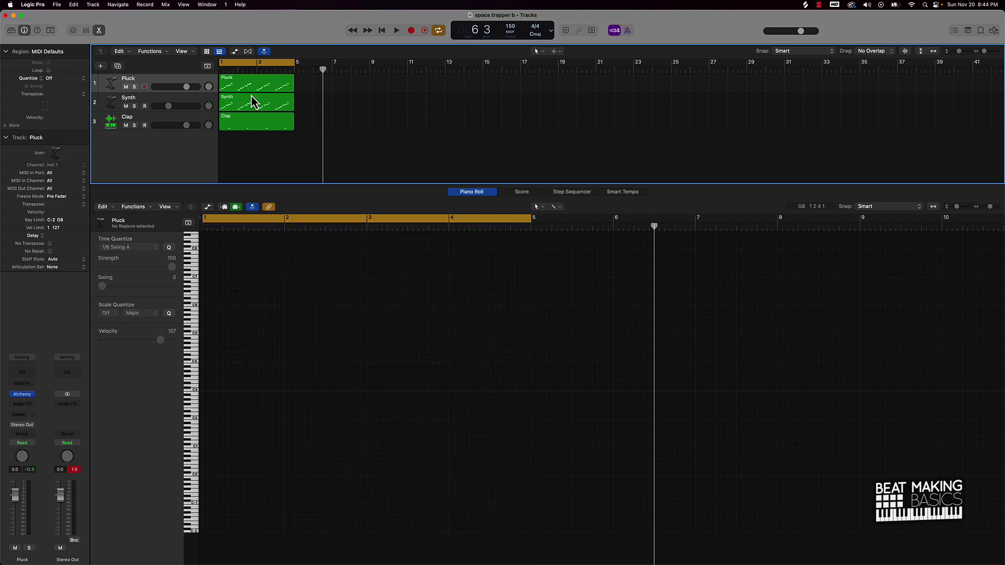
{"action": "left_click", "coordinate": [99, 30]}
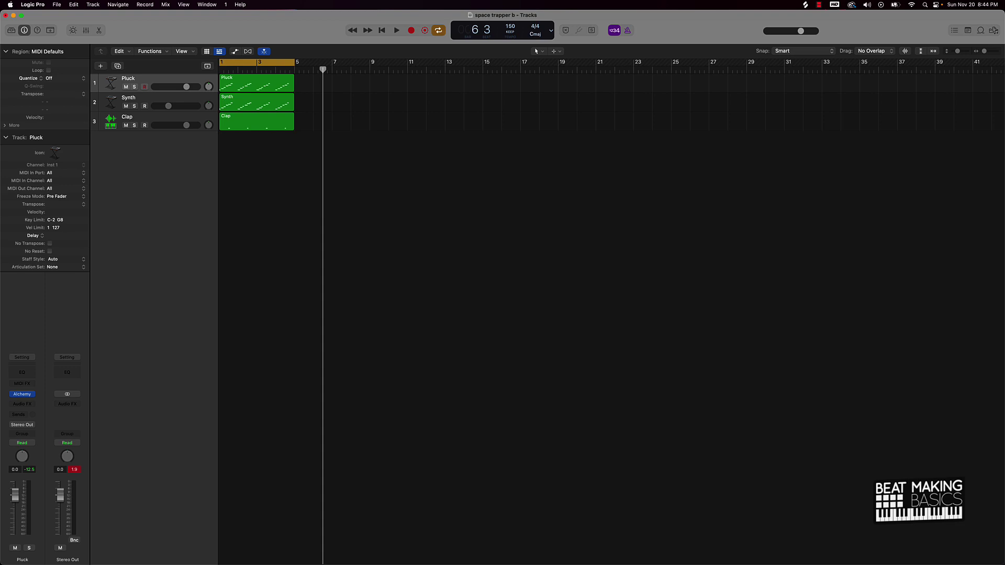
- Switch the editing tool to the Fade tool and return to the Pointer tool
{"action": "key", "text": "t"}
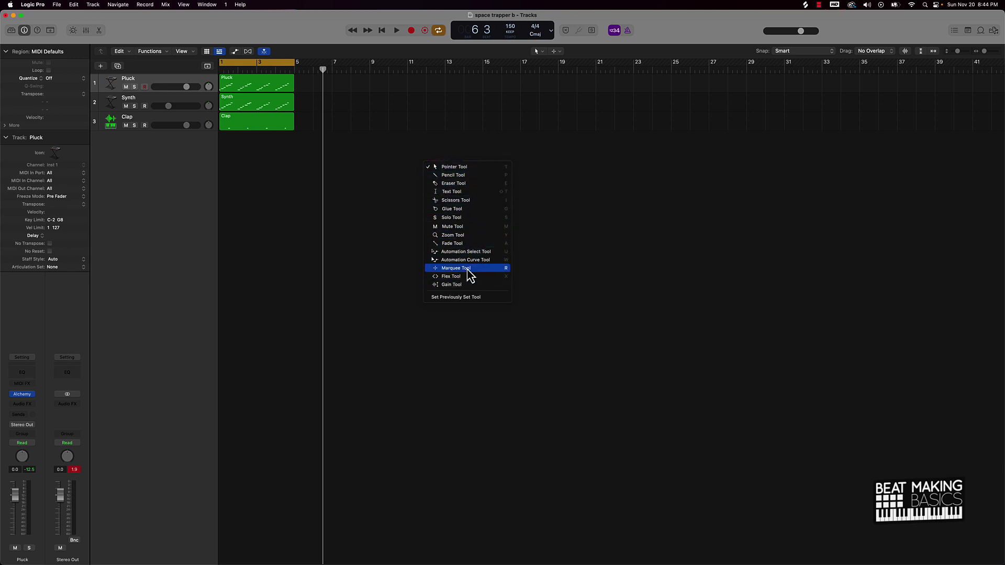
{"action": "key", "text": "Escape"}
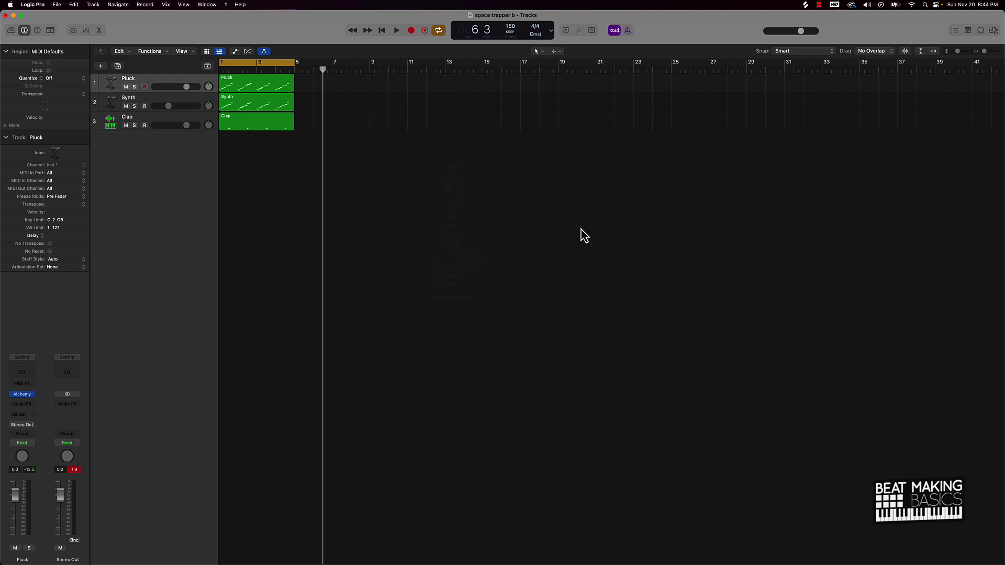
{"action": "key", "text": "t"}
{"action": "key", "text": "a"}
{"action": "key", "text": "t"}
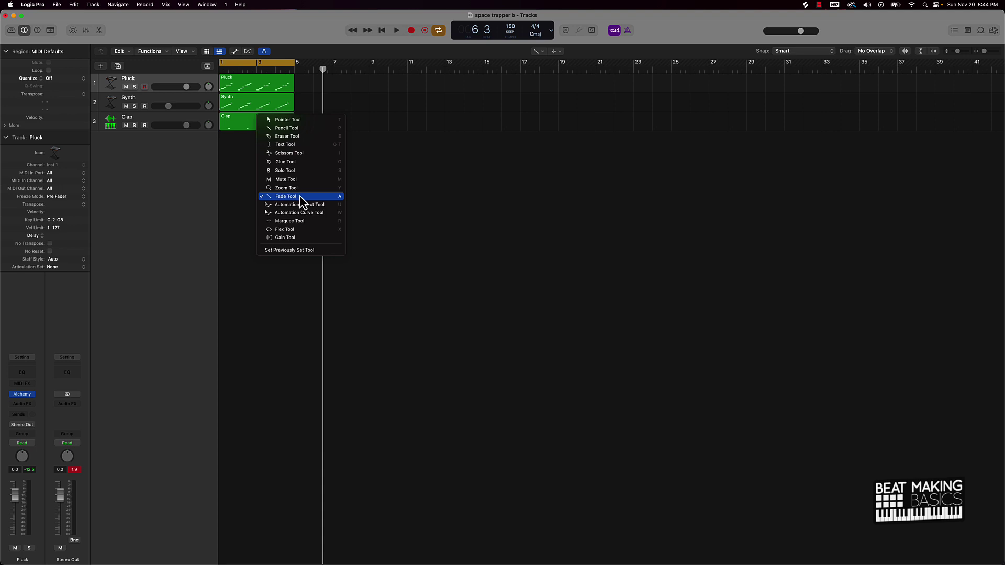
{"action": "key", "text": "t"}
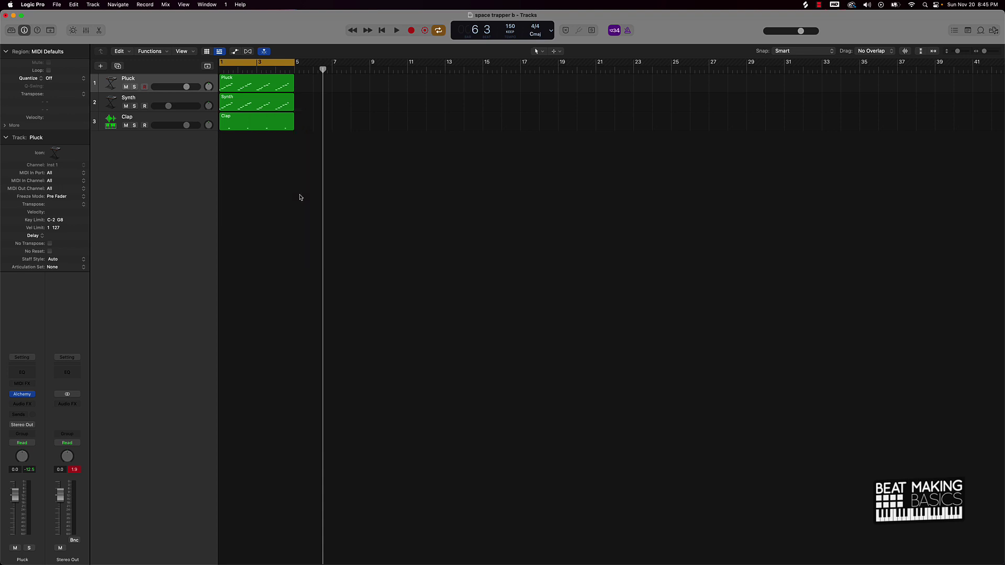
- Switch the editing tool to the Zoom tool and the Mute tool, ending back on the Pointer tool
{"action": "key", "text": "t"}
{"action": "key", "text": "z"}
{"action": "key", "text": "t"}
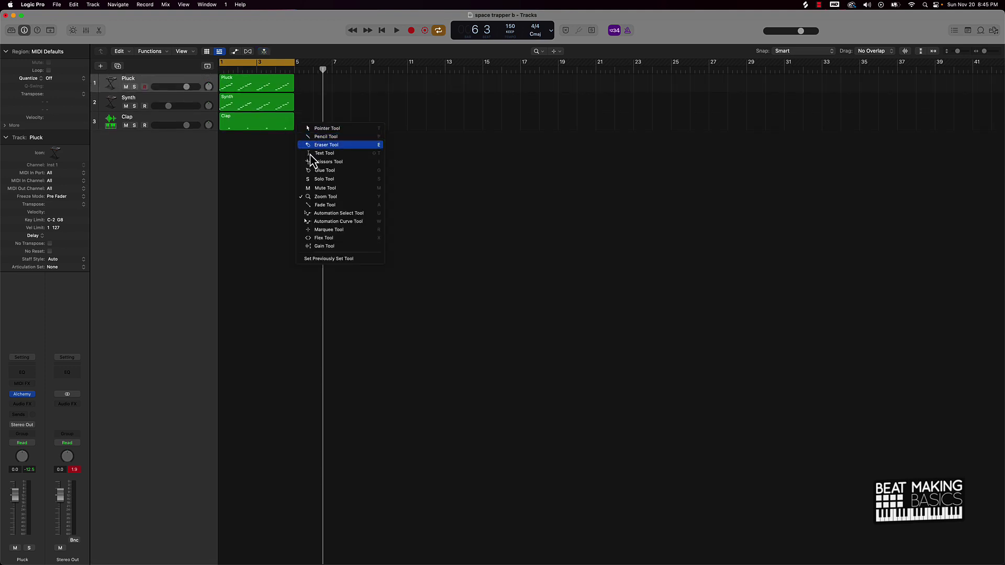
{"action": "left_click", "coordinate": [344, 190]}
{"action": "key", "text": "t"}
{"action": "key", "text": "Escape"}
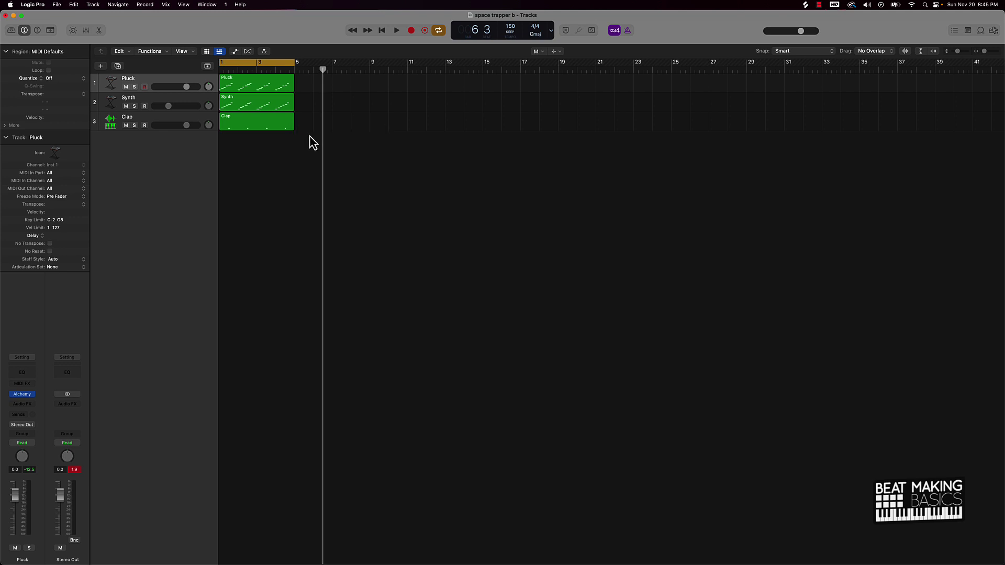
{"action": "key", "text": "t"}
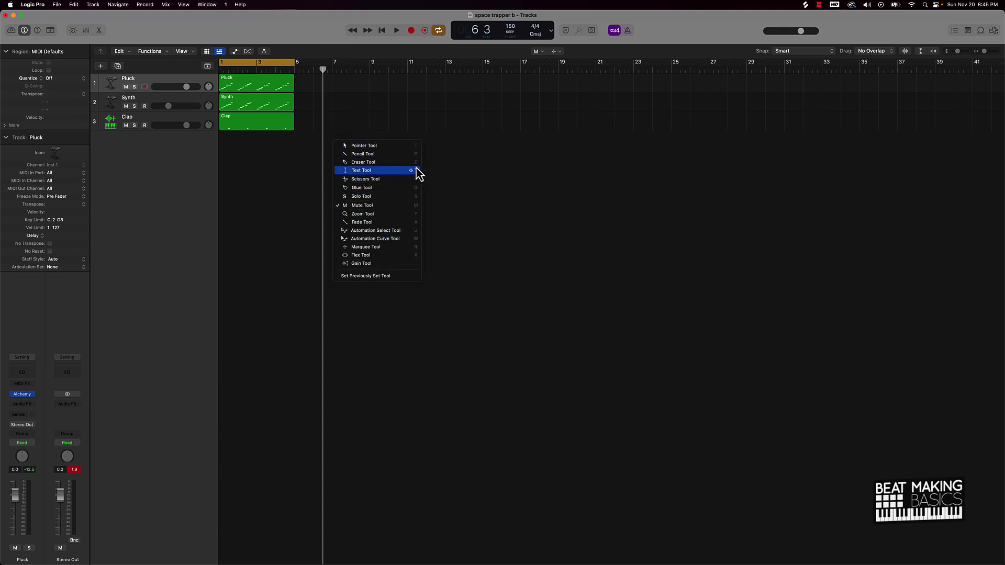
{"action": "key", "text": "t"}
{"action": "key", "text": "t"}
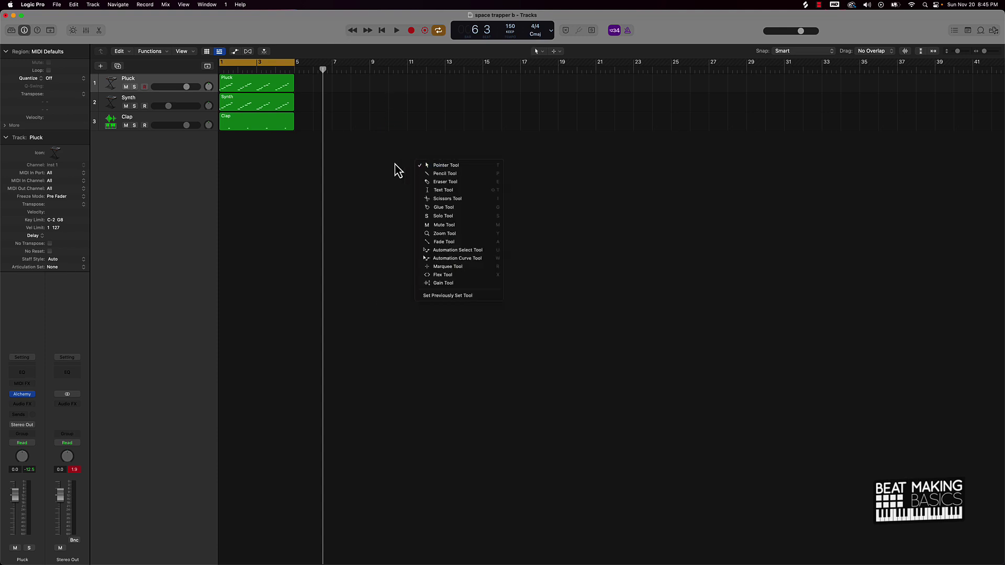
{"action": "left_click", "coordinate": [379, 162]}
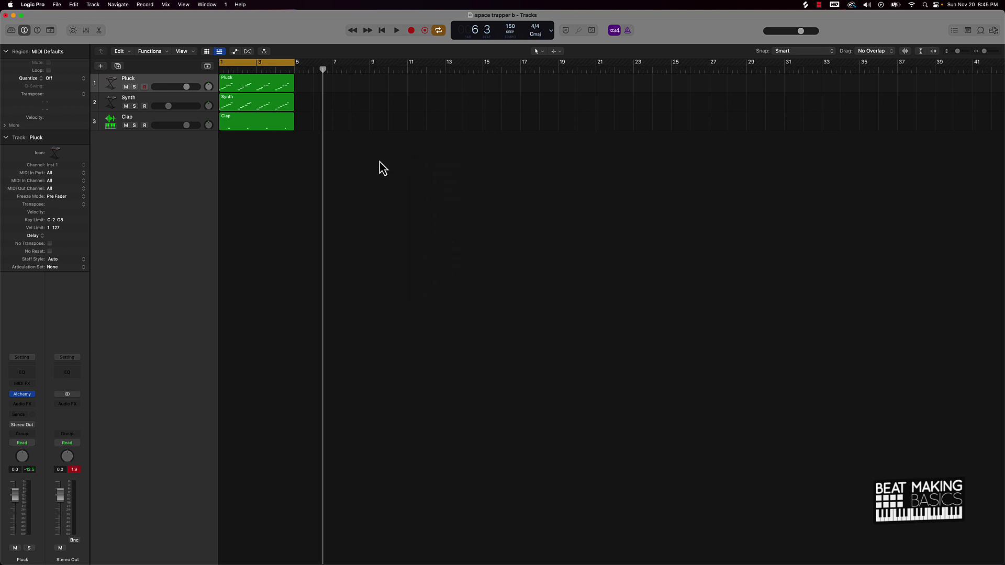
- Clear the peak level readings on the Pluck and Stereo Out channel strips
{"action": "left_click", "coordinate": [74, 470]}
{"action": "scroll", "coordinate": [279, 190], "scroll_direction": "left", "scroll_amount": 1}
{"action": "scroll", "coordinate": [279, 190], "scroll_direction": "left", "scroll_amount": 1}
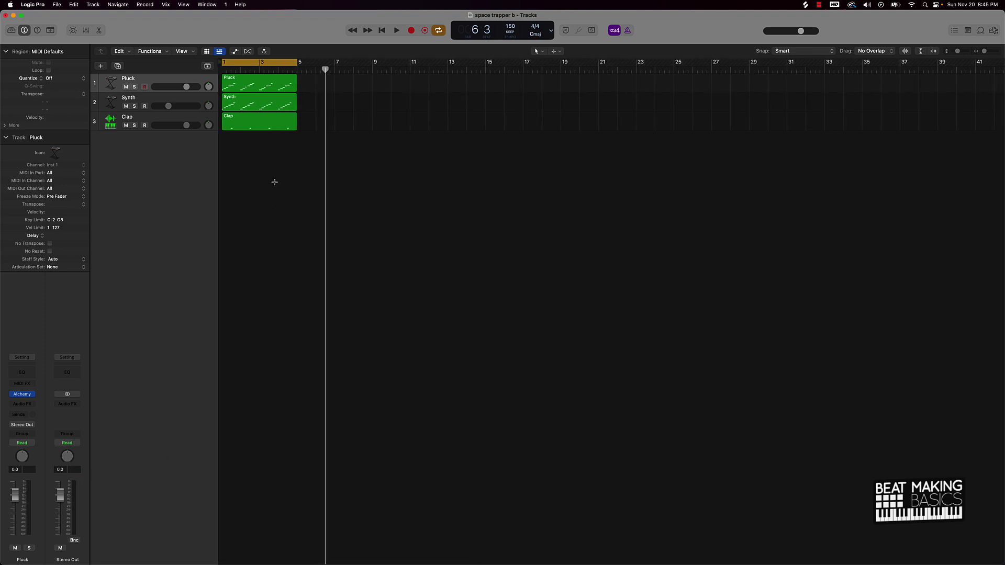
- Set up a PCM bounce of the four-bar cycle as a Wave file with 24 Bit resolution and a 48000 sample rate
{"action": "key", "text": "super+b"}
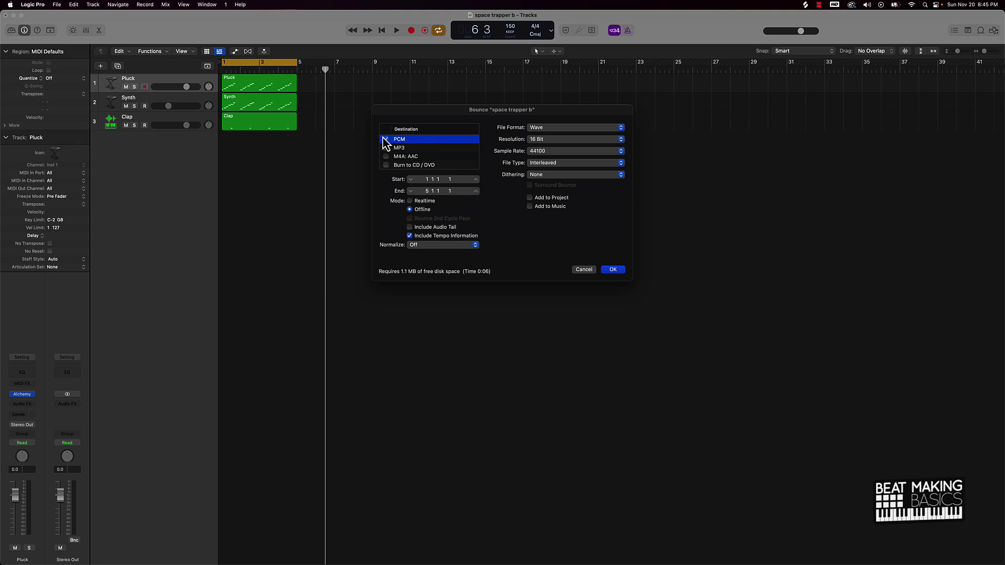
{"action": "left_click", "coordinate": [537, 140]}
{"action": "left_click", "coordinate": [542, 151]}
{"action": "left_click", "coordinate": [542, 151]}
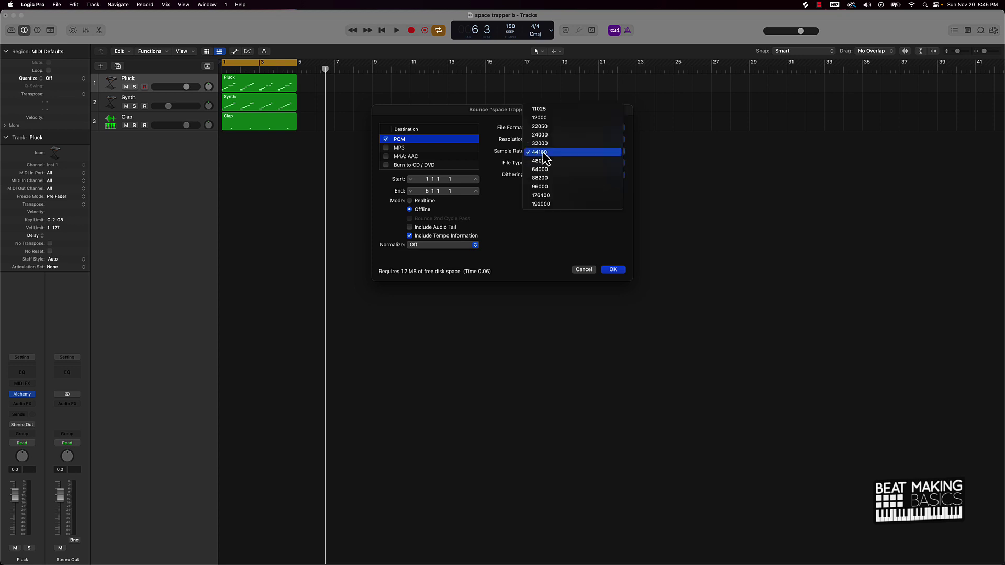
{"action": "left_click", "coordinate": [543, 160]}
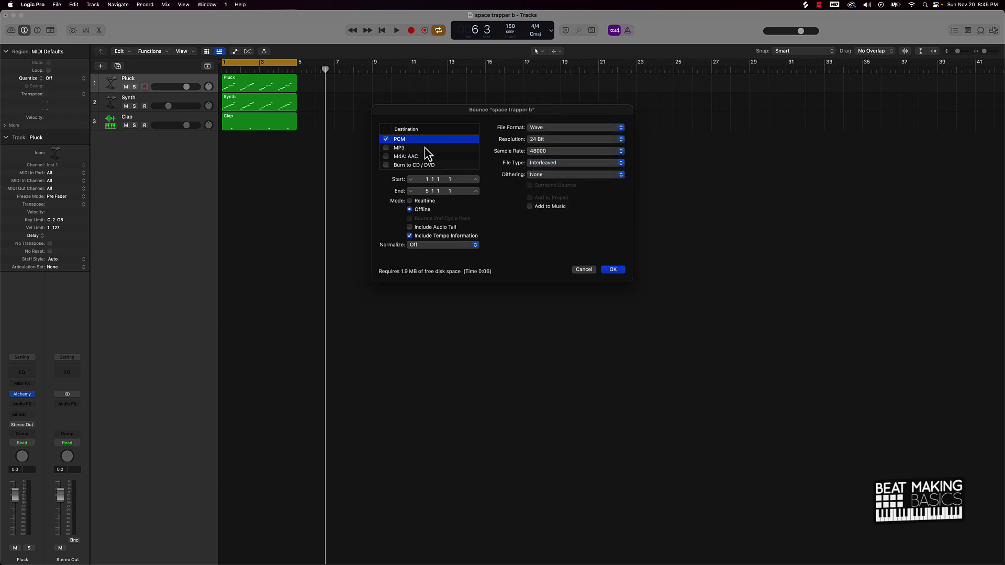
- Try MP3 instead of PCM as the bounce destination and cancel the bounce
{"action": "left_click", "coordinate": [386, 147]}
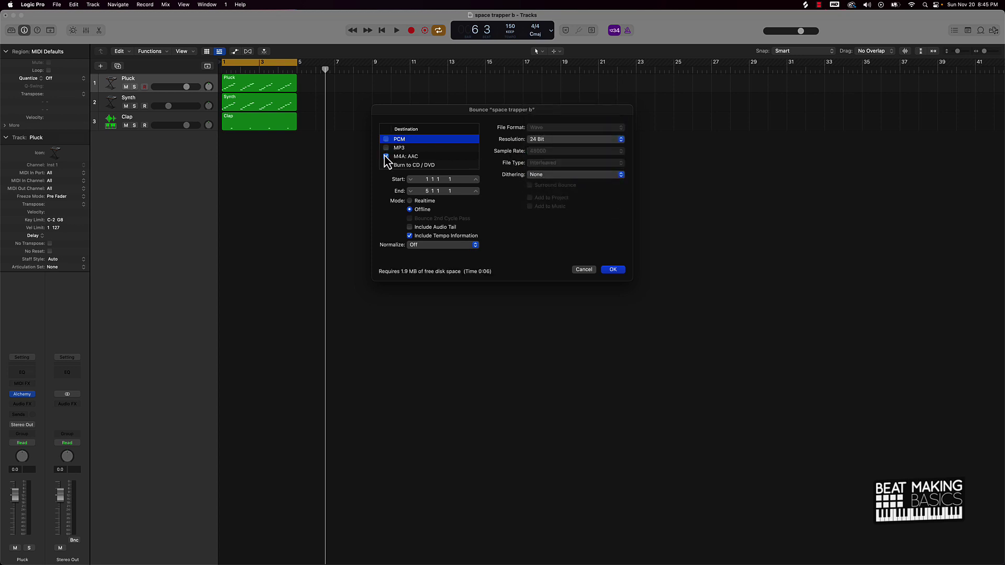
{"action": "left_click", "coordinate": [397, 148]}
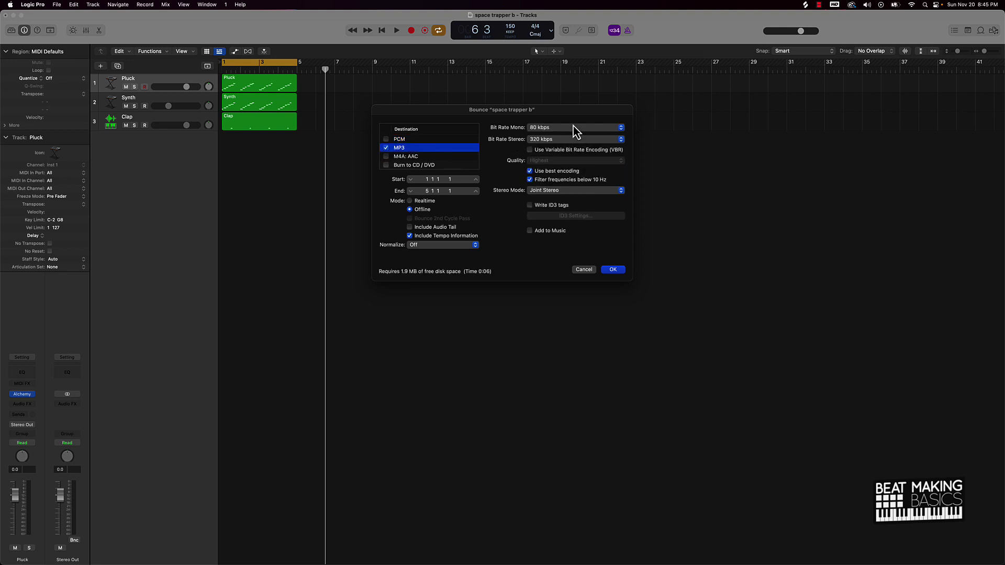
{"action": "left_click", "coordinate": [386, 148]}
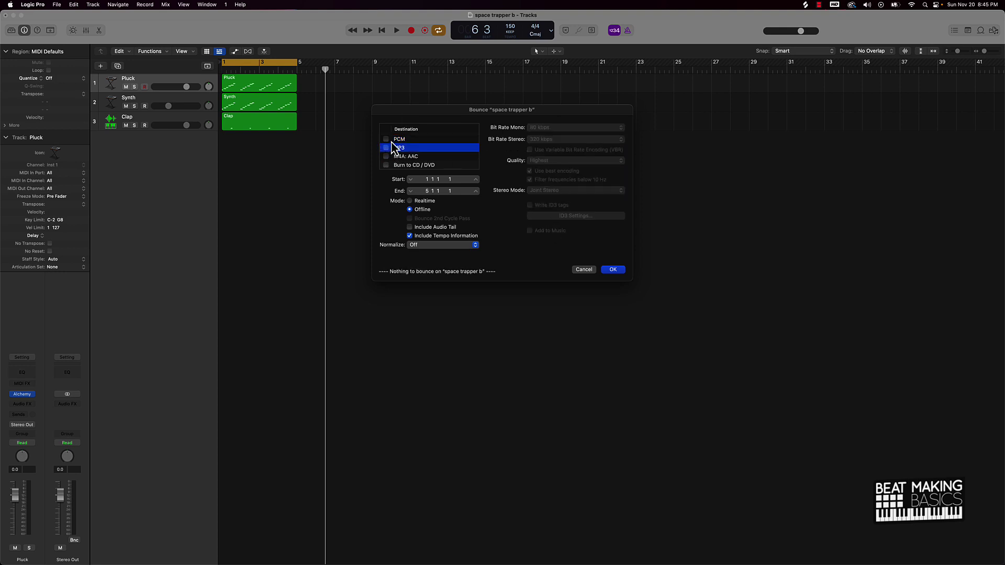
{"action": "left_click", "coordinate": [582, 270]}
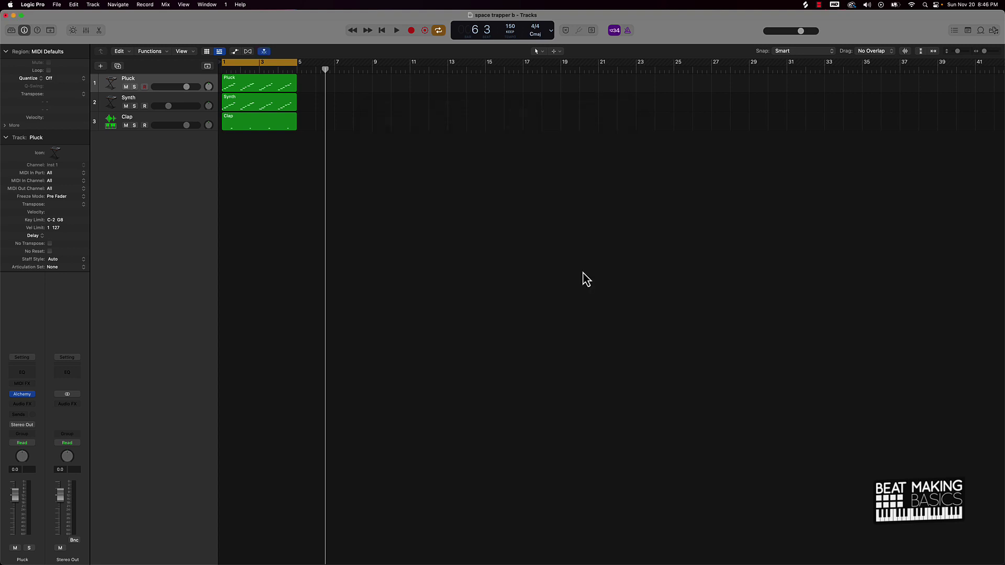
- Export all tracks to the Desktop as 24 Bit WAVE files, trimming silence at the file end
{"action": "left_click", "coordinate": [241, 121]}
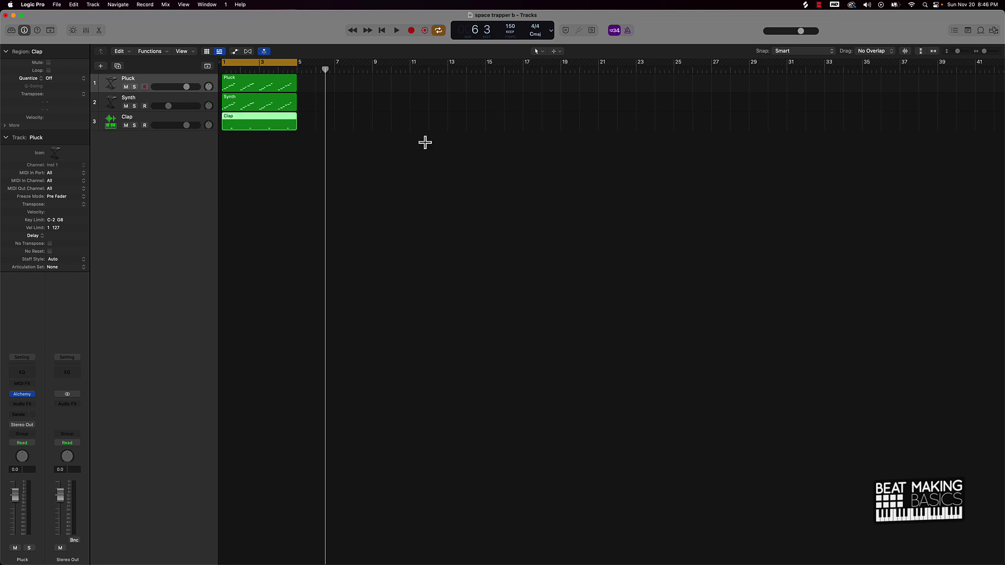
{"action": "key", "text": "super+shift+e"}
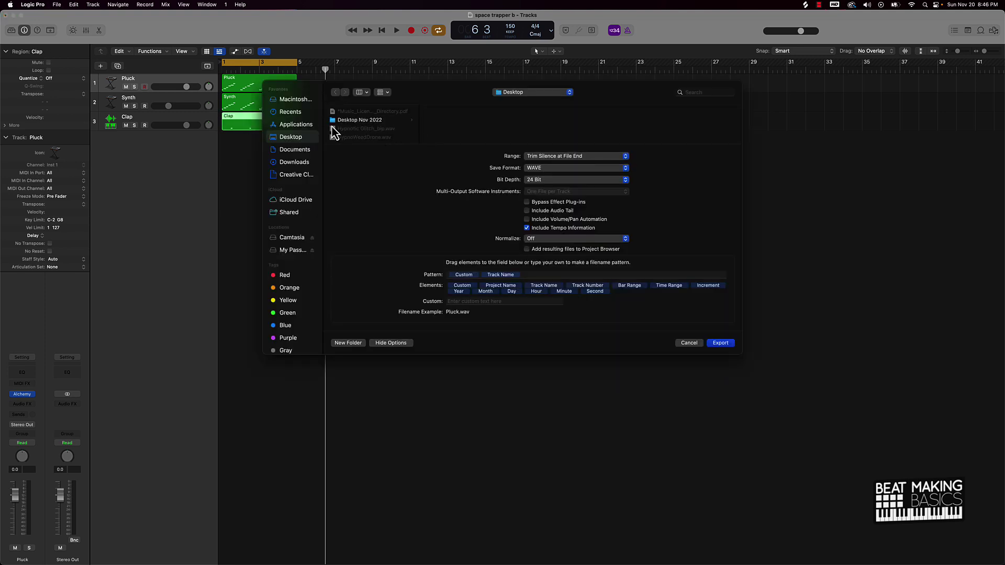
{"action": "left_click_drag", "start_coordinate": [418, 95], "coordinate": [513, 129]}
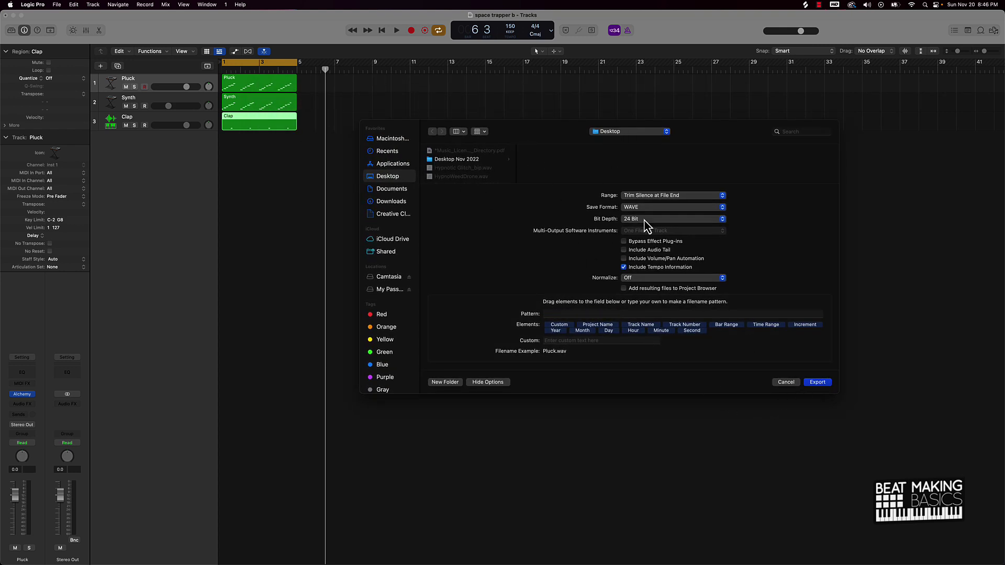
{"action": "left_click", "coordinate": [810, 382]}
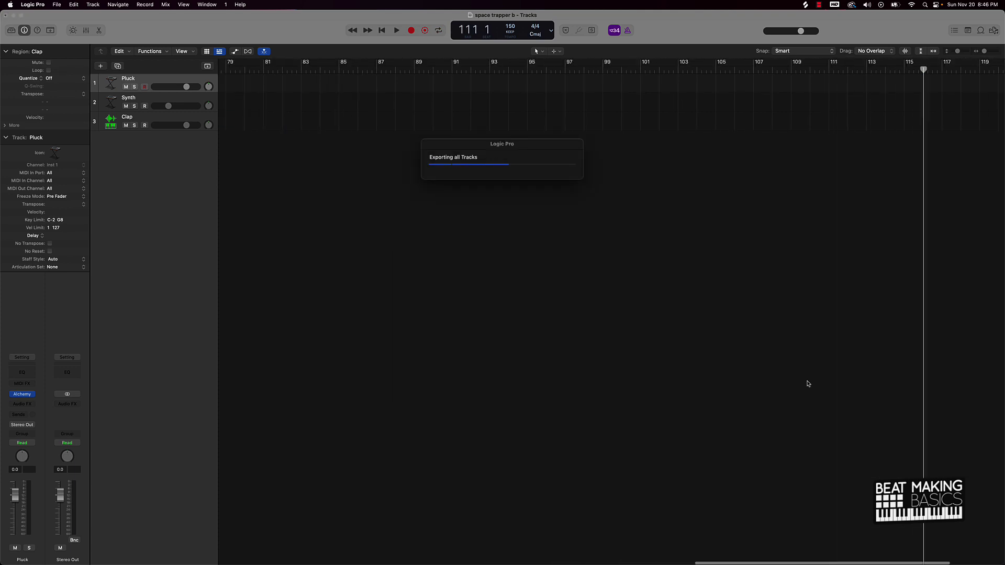
- Shorten the project by moving its end marker to about bar 109
{"action": "scroll", "coordinate": [632, 332], "scroll_direction": "left", "scroll_amount": 5}
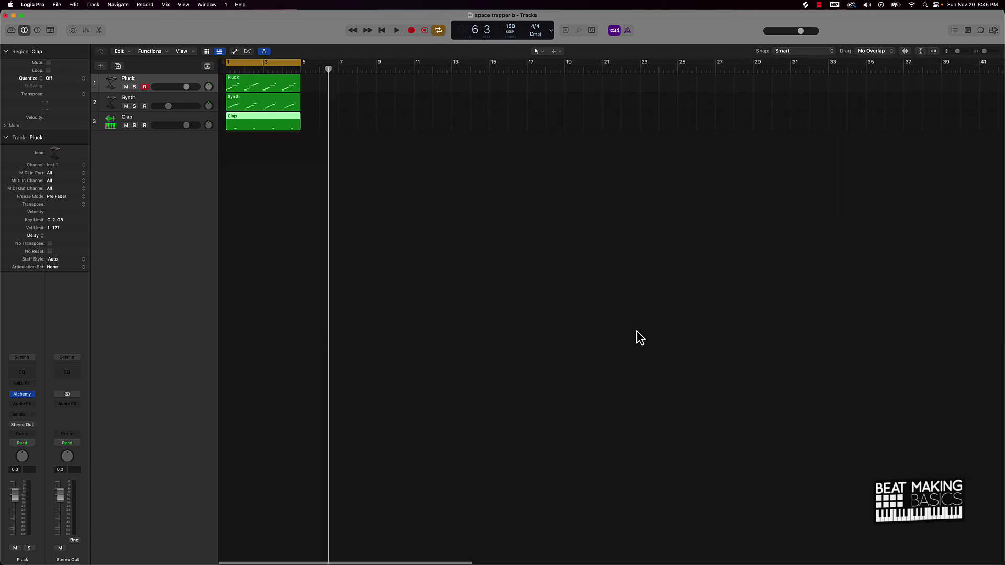
{"action": "scroll", "coordinate": [637, 333], "scroll_direction": "down", "scroll_amount": 5}
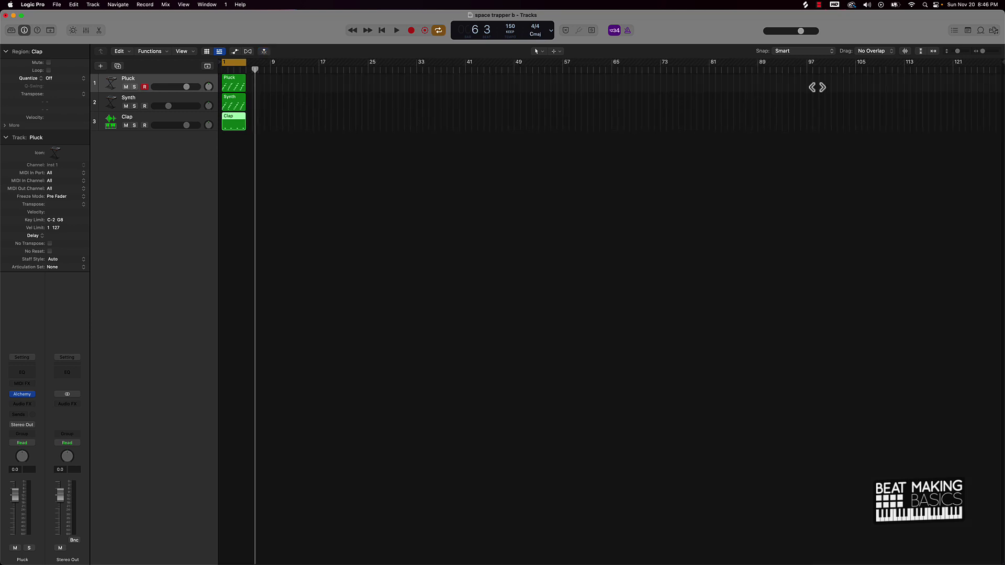
{"action": "mouse_move", "coordinate": [1001, 63]}
{"action": "left_mouse_down"}
{"action": "mouse_move", "coordinate": [377, 72]}
{"action": "mouse_move", "coordinate": [249, 92]}
{"action": "mouse_move", "coordinate": [702, 121]}
{"action": "mouse_move", "coordinate": [880, 119]}
{"action": "left_mouse_up"}
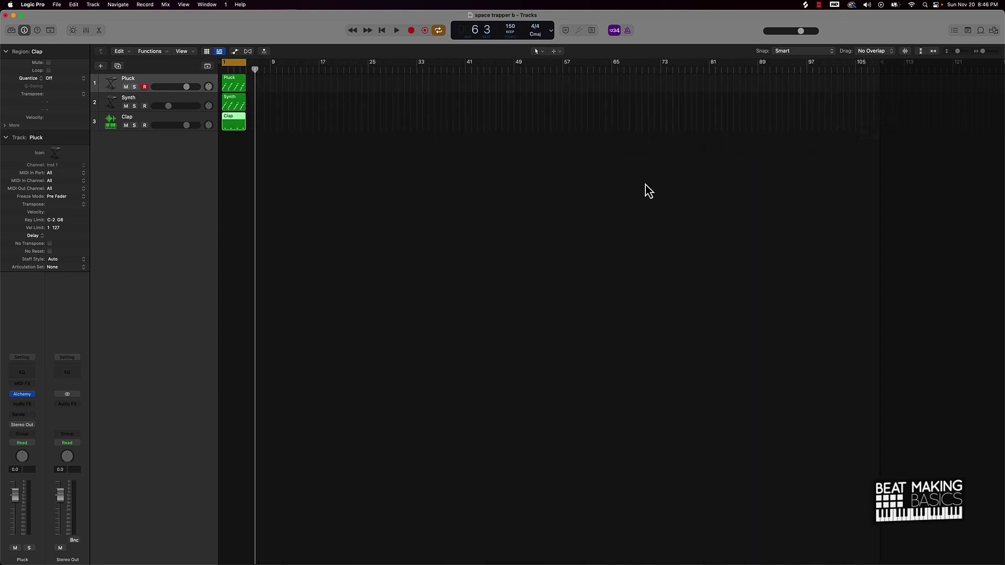
- Find the exported Clap_1.wav in the Desktop folder and import it at bar 1 on a new audio track
{"action": "left_click", "coordinate": [993, 32]}
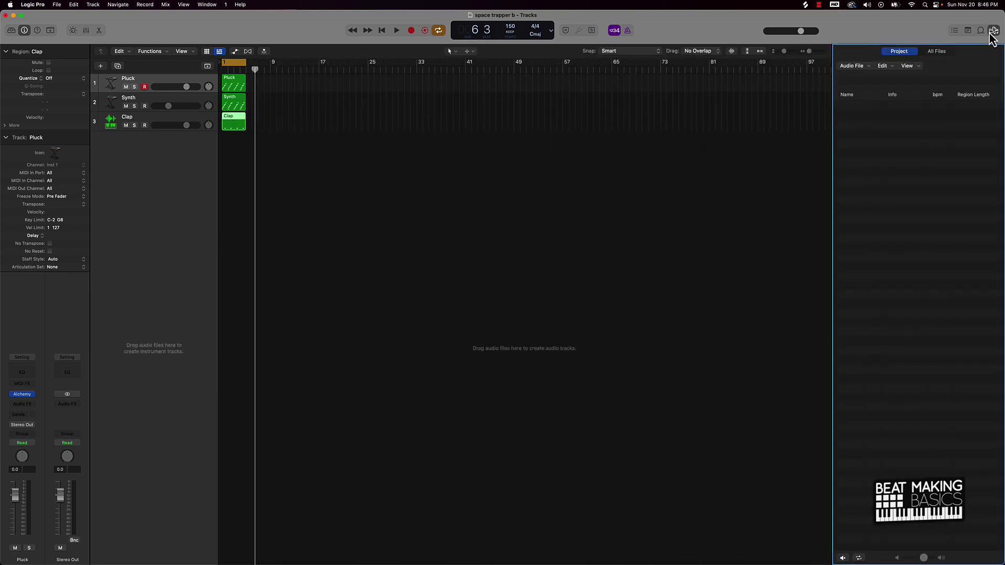
{"action": "left_click", "coordinate": [932, 51]}
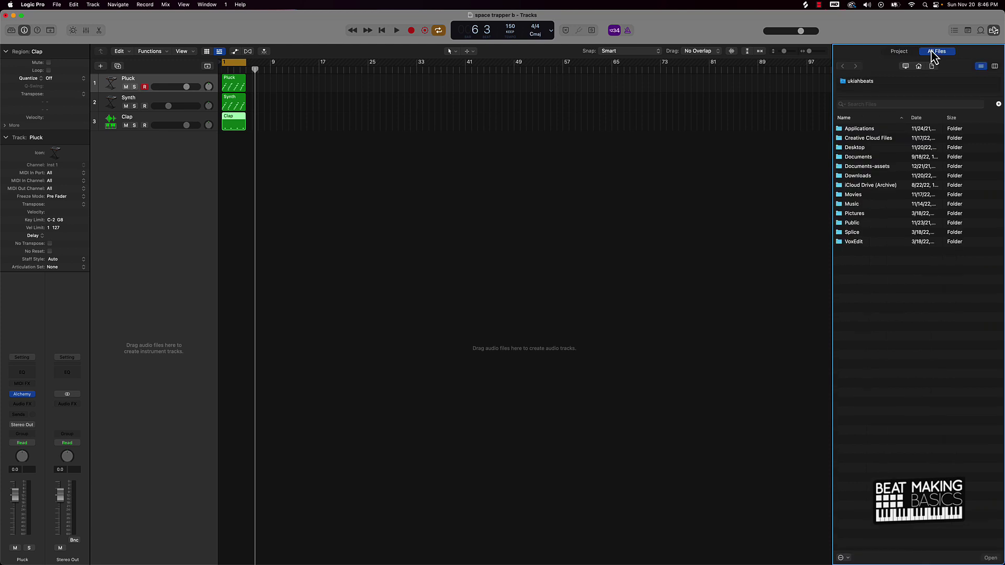
{"action": "left_click", "coordinate": [862, 148]}
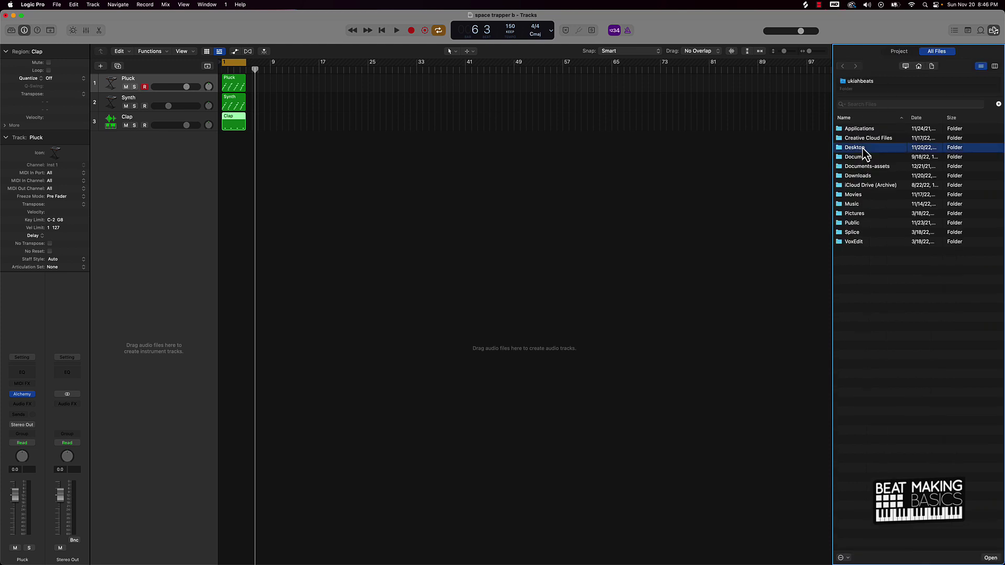
{"action": "double_click", "coordinate": [862, 148]}
{"action": "left_click_drag", "start_coordinate": [854, 133], "coordinate": [225, 174]}
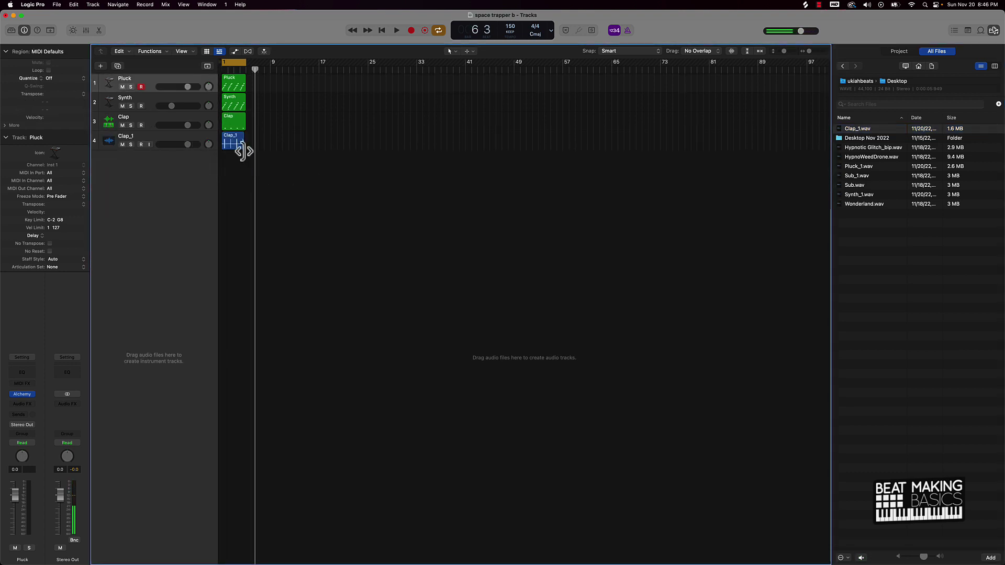
- Try to lengthen the end of the Clap_1 audio region and delete the region
{"action": "key", "text": "super+Right"}
{"action": "key", "text": "super+Right"}
{"action": "key", "text": "super+Right"}
{"action": "key", "text": "super+Right"}
{"action": "key", "text": "super+Right"}
{"action": "scroll", "coordinate": [251, 150], "scroll_direction": "left", "scroll_amount": 5}
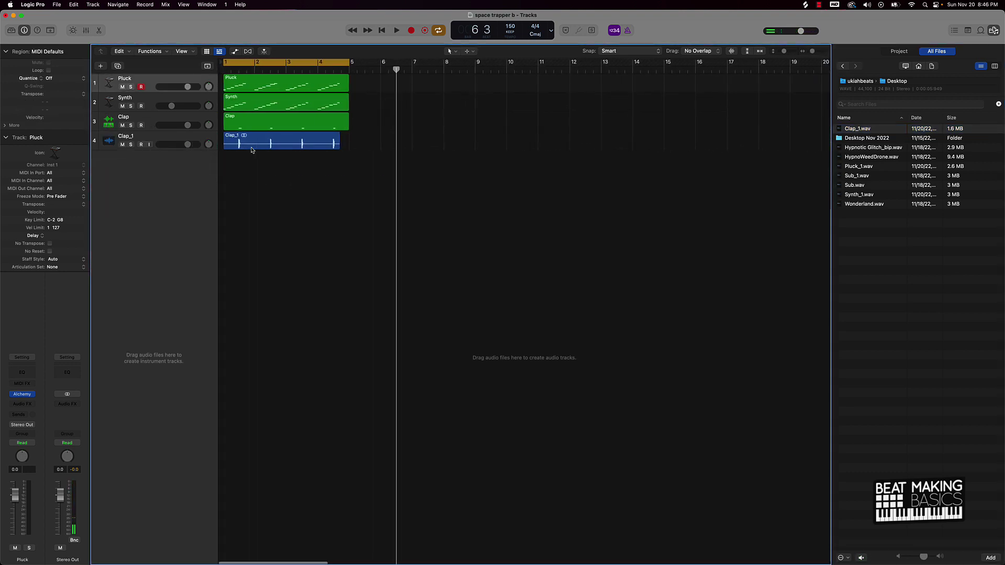
{"action": "left_click", "coordinate": [341, 145]}
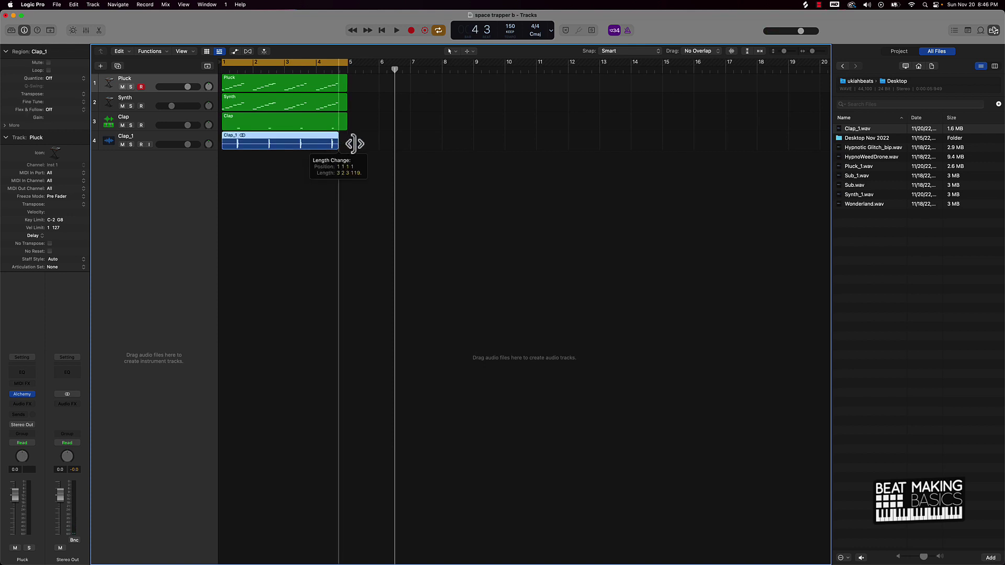
{"action": "key", "text": "Delete"}
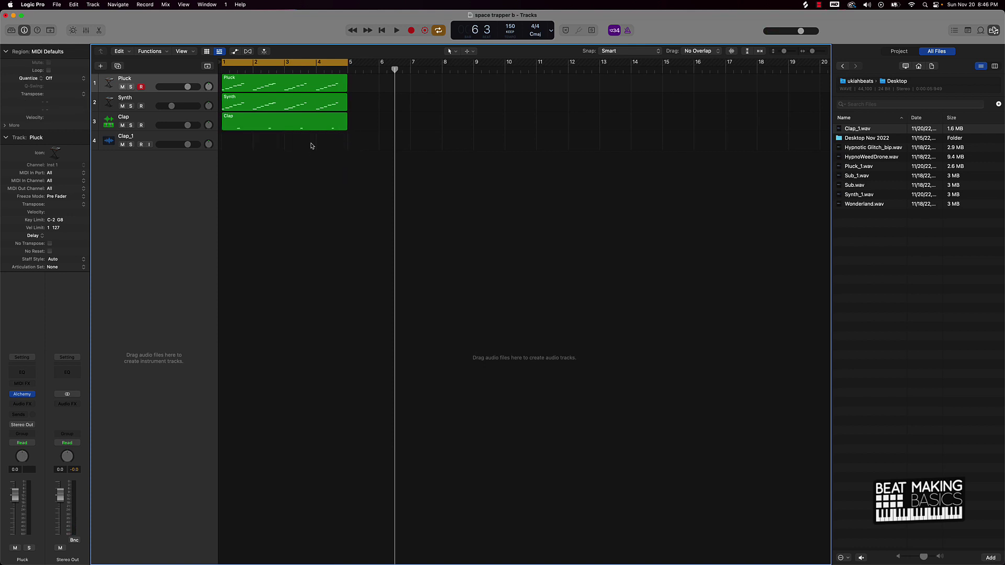
- Delete the empty Clap_1 track, close the file browser and show more bars in the arrangement
{"action": "left_click", "coordinate": [159, 137]}
{"action": "key", "text": "super+BackSpace"}
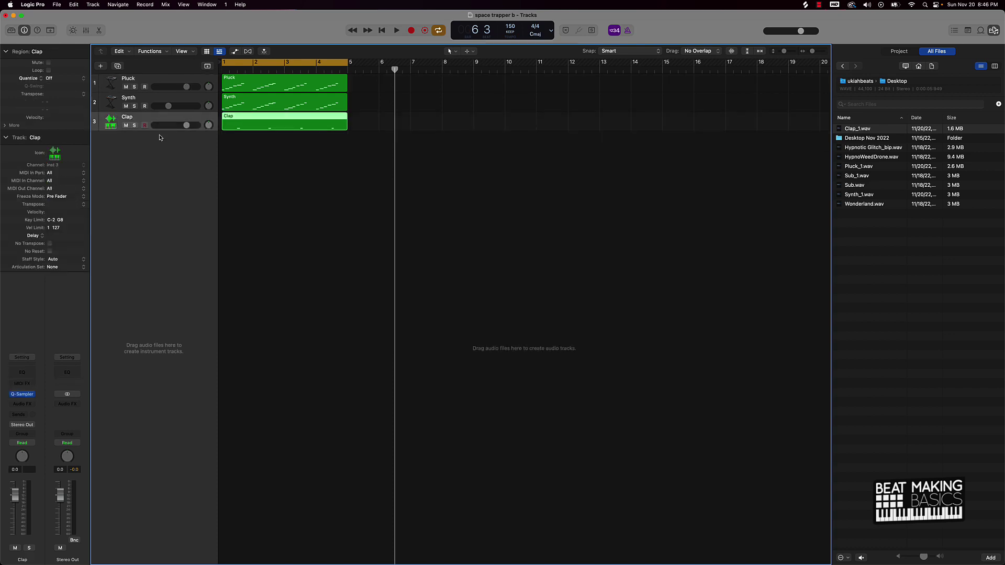
{"action": "left_click", "coordinate": [993, 31]}
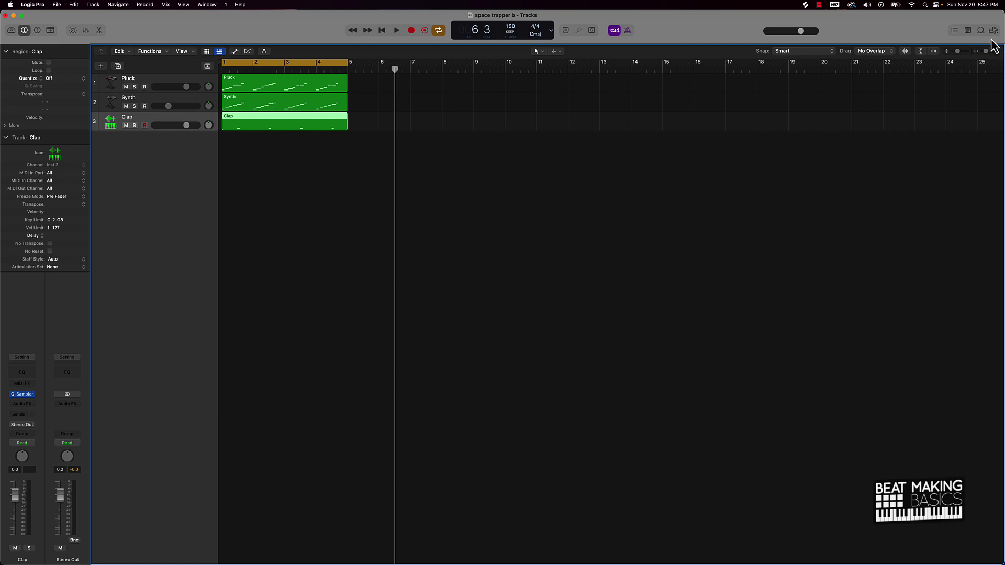
{"action": "scroll", "coordinate": [576, 262], "scroll_direction": "down", "scroll_amount": 5}
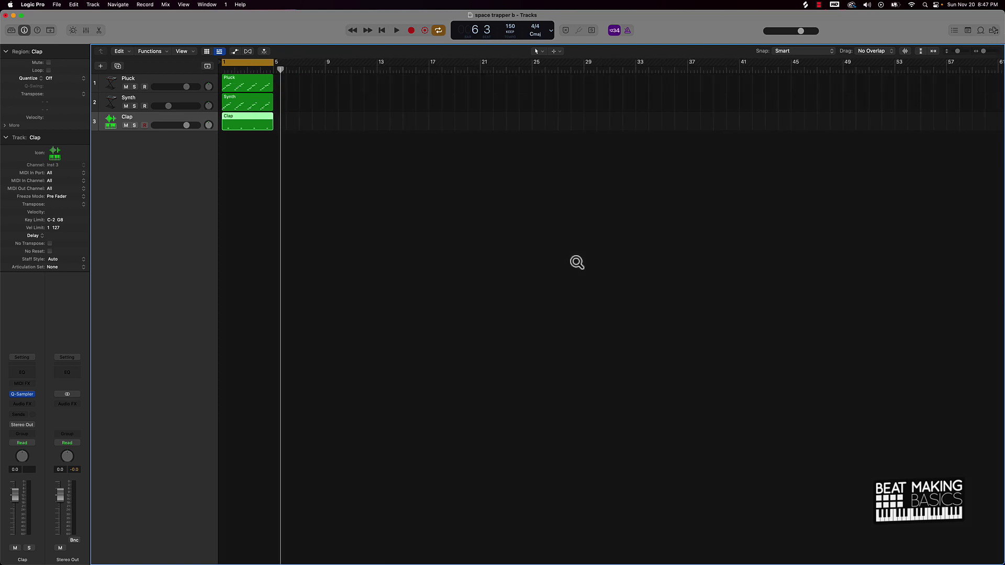
- Show the sound Library for the Clap track and hide it again
{"action": "key", "text": "y"}
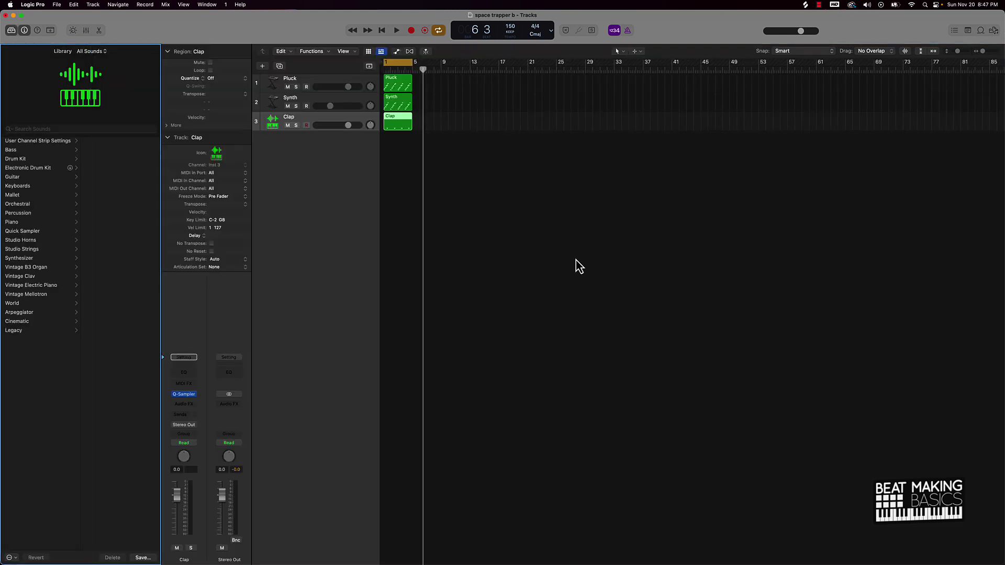
{"action": "key", "text": "y"}
{"action": "key", "text": "y"}
{"action": "key", "text": "y"}
{"action": "key", "text": "y"}
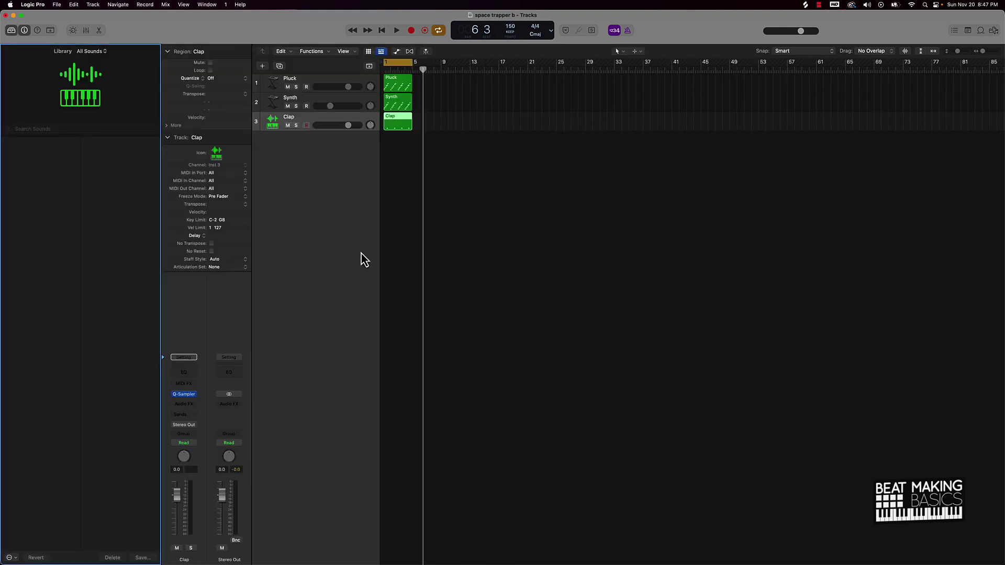
{"action": "key", "text": "y"}
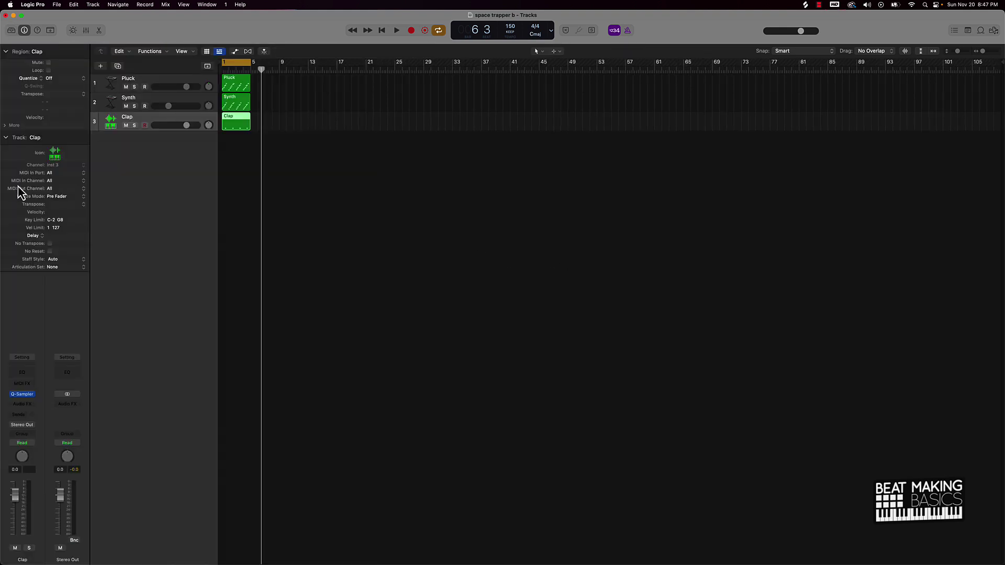
- Show the Clap region's notes in the Piano Roll and hide the editor again
{"action": "key", "text": "p"}
{"action": "key", "text": "p"}
{"action": "key", "text": "p"}
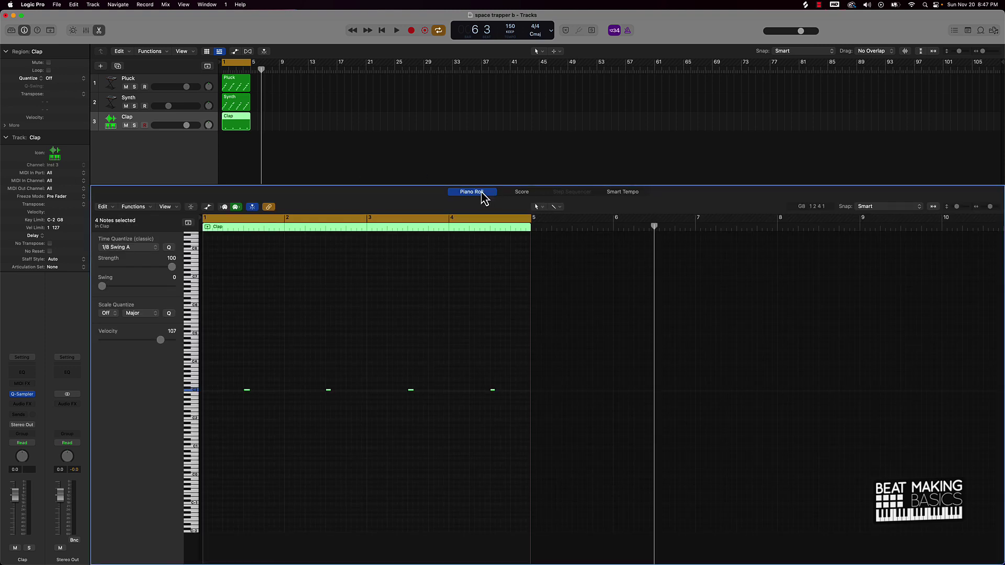
{"action": "key", "text": "p"}
{"action": "key", "text": "p"}
{"action": "key", "text": "p"}
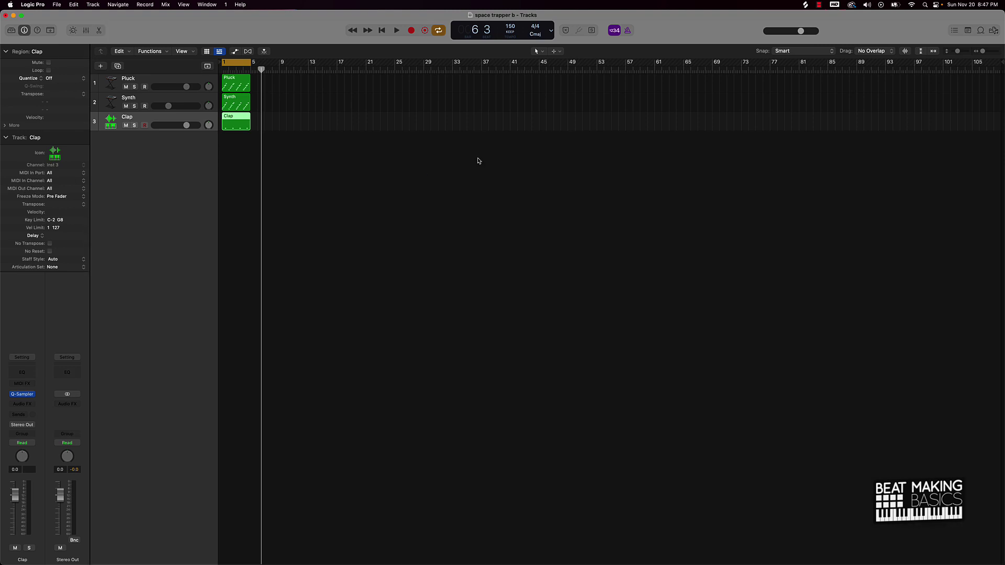
{"action": "key", "text": "p"}
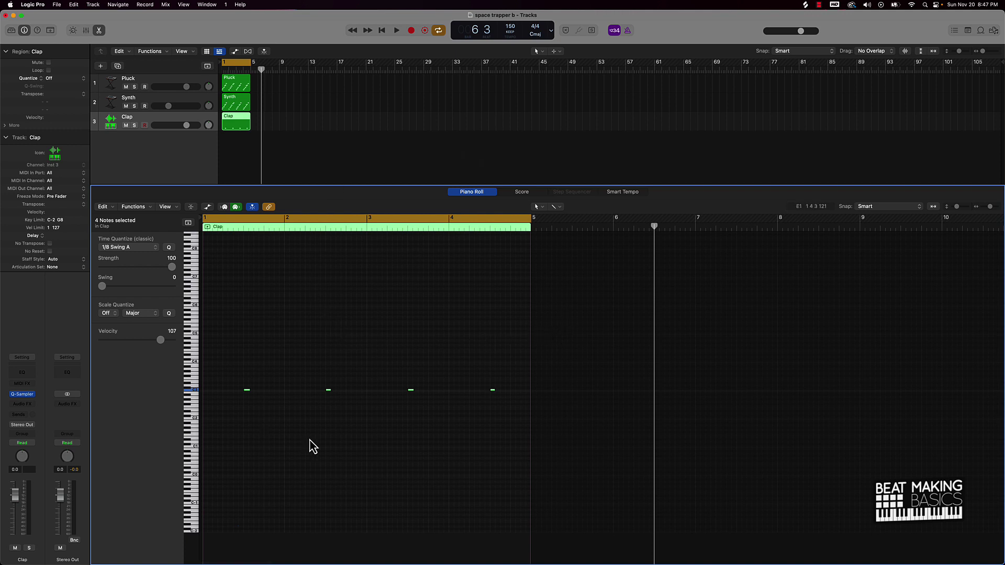
{"action": "key", "text": "p"}
{"action": "key", "text": "p"}
{"action": "key", "text": "p"}
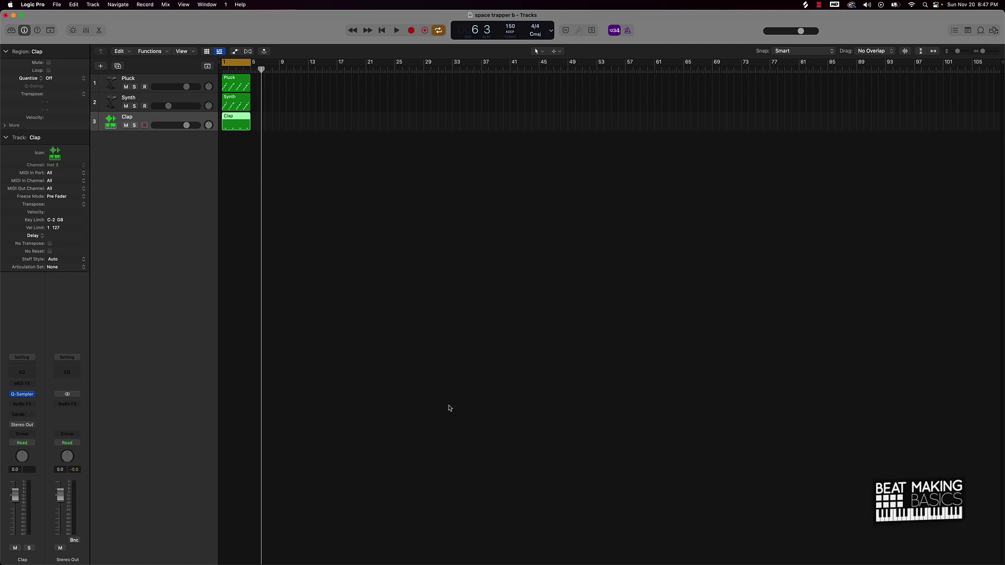
- Quantize the Clap region to 1/16 Note and toggle the zoom between that region and the whole arrangement
{"action": "key", "text": "q"}
{"action": "key", "text": "z"}
{"action": "key", "text": "z"}
{"action": "key", "text": "z"}
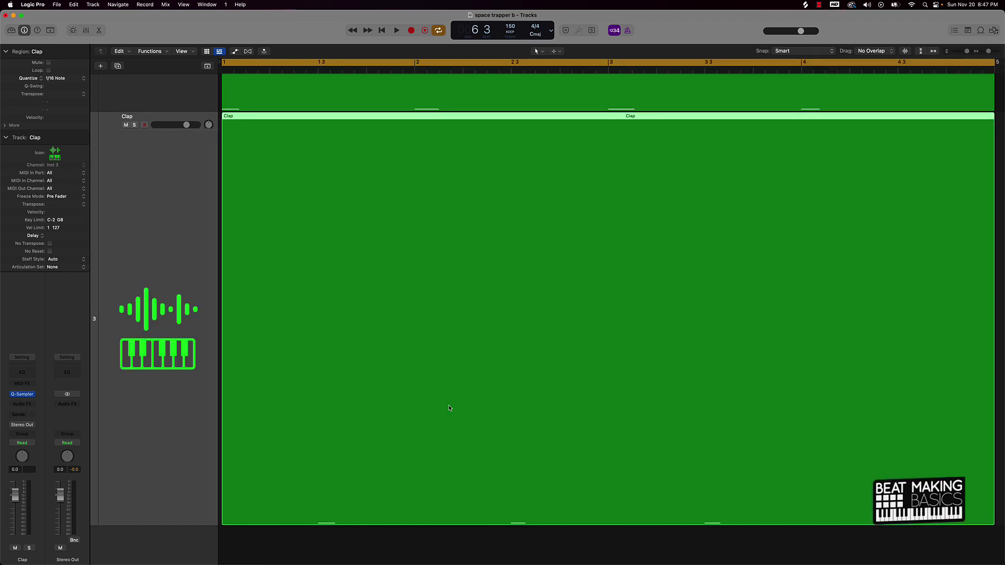
{"action": "key", "text": "z"}
{"action": "key", "text": "z"}
{"action": "key", "text": "z"}
{"action": "key", "text": "z"}
{"action": "key", "text": "z"}
{"action": "key", "text": "z"}
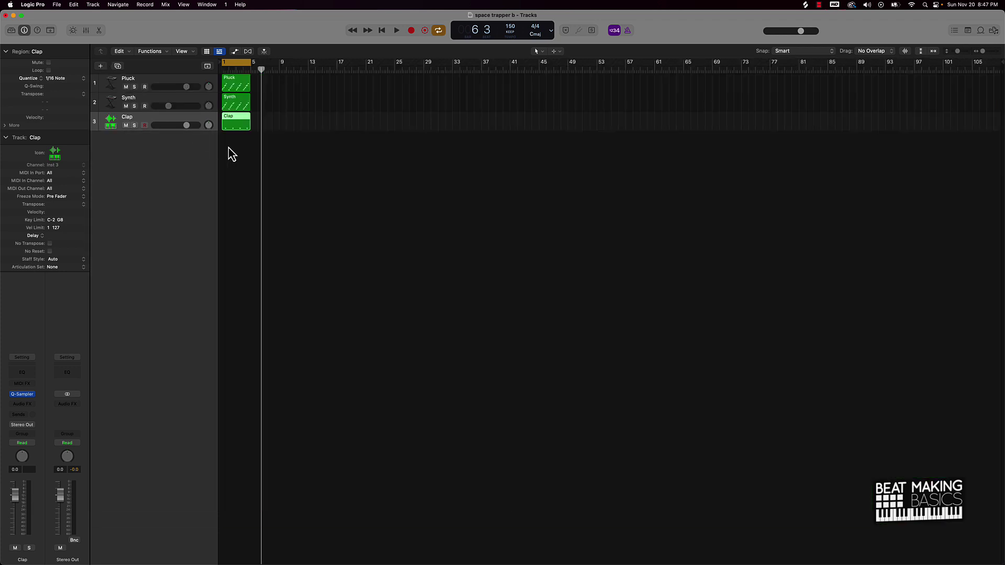
{"action": "key", "text": "z"}
{"action": "key", "text": "z"}
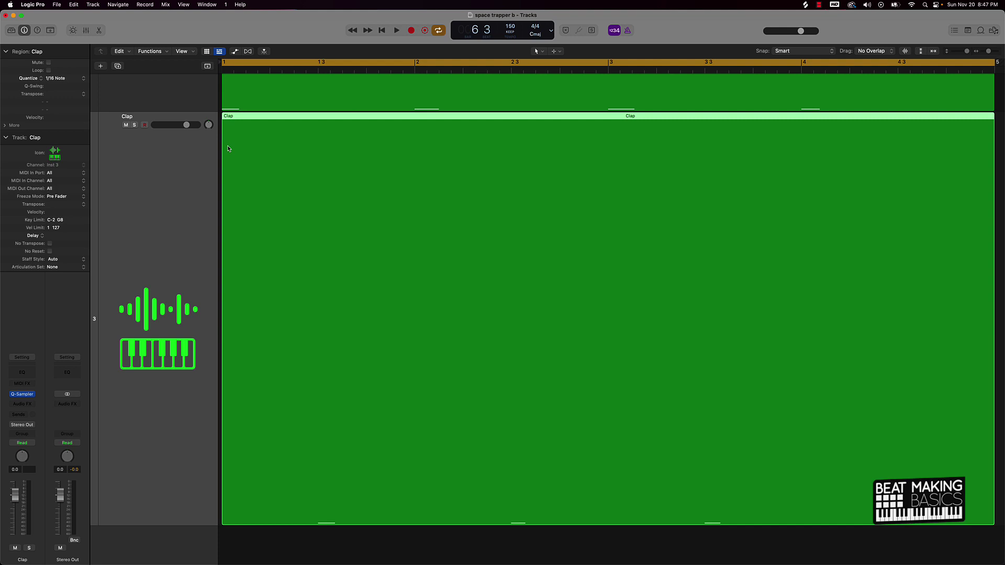
{"action": "key", "text": "z"}
- Zoom to fit the Synth region and back out, and do the same for the Pluck region
{"action": "left_click", "coordinate": [243, 105]}
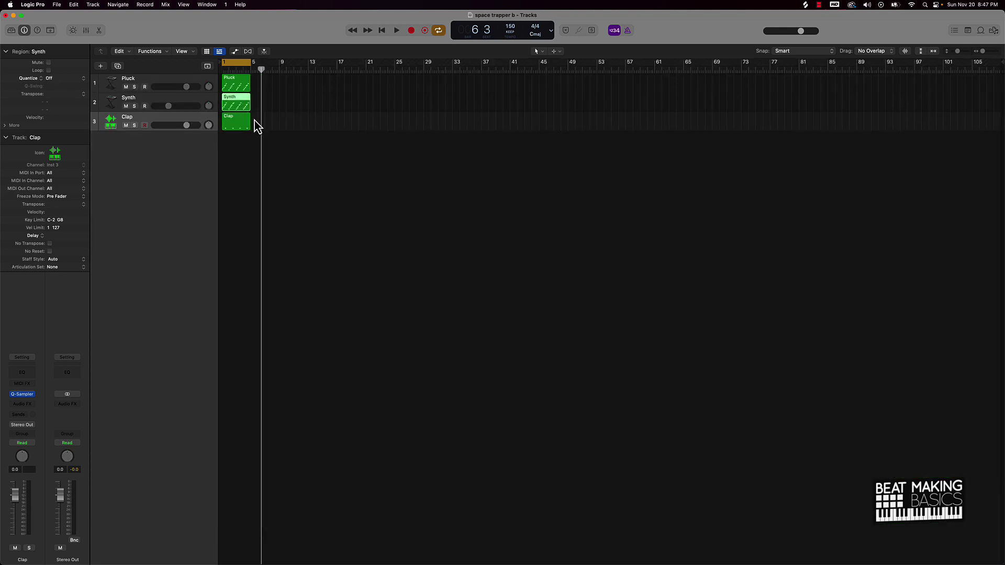
{"action": "key", "text": "z"}
{"action": "key", "text": "z"}
{"action": "left_click", "coordinate": [234, 86]}
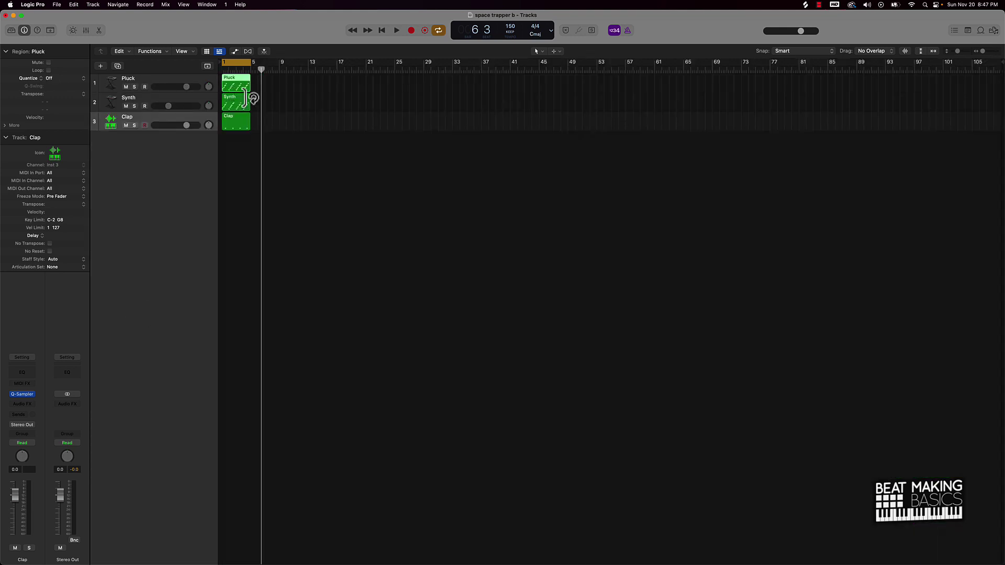
{"action": "key", "text": "z"}
{"action": "key", "text": "z"}
- Open the Synth region in the Piano Roll and select all its notes
{"action": "left_click", "coordinate": [233, 104]}
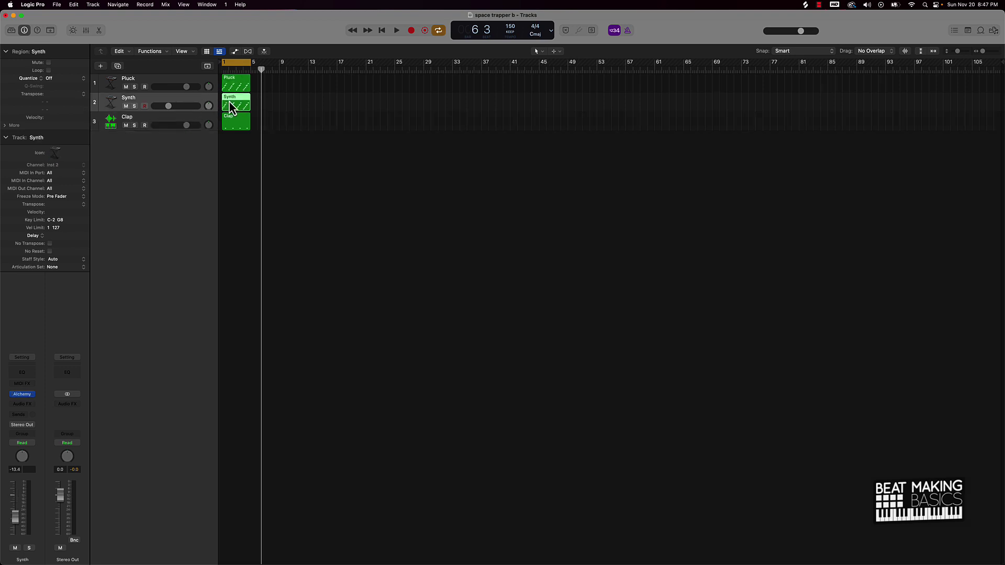
{"action": "double_click", "coordinate": [234, 104]}
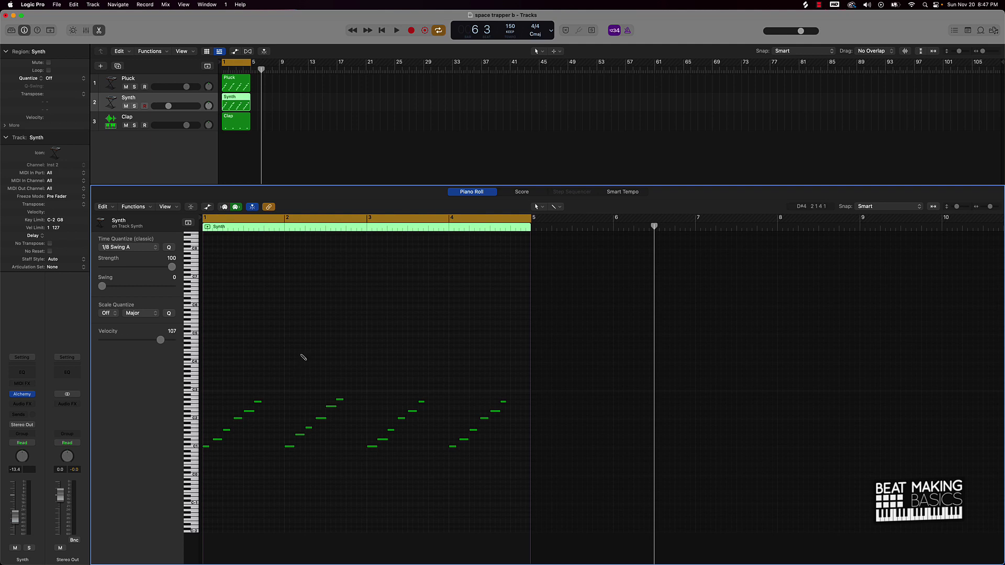
{"action": "key", "text": "super+a"}
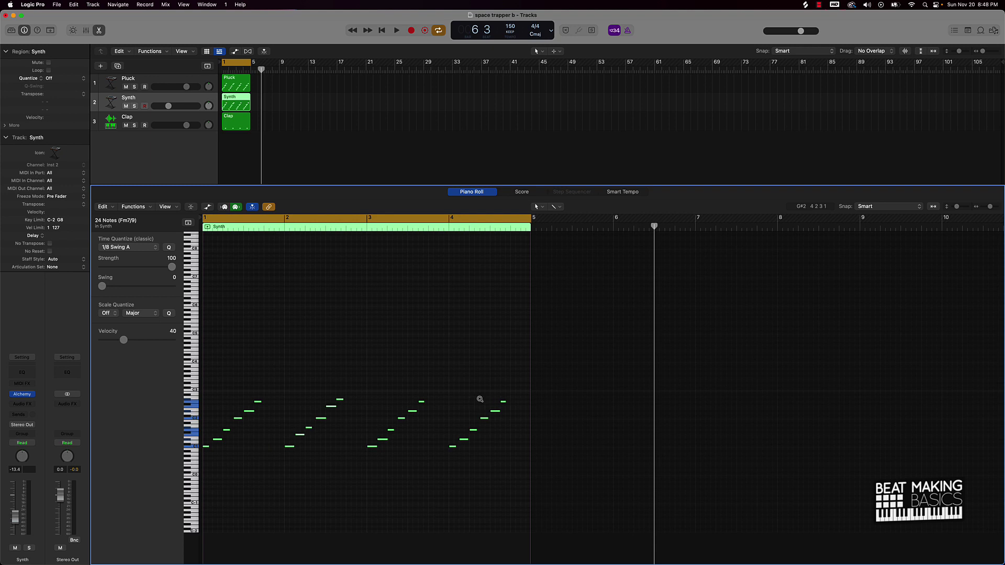
- Transpose all the Synth notes up by five semitones and back down by semitones to their original pitch
{"action": "key", "text": "alt+Up"}
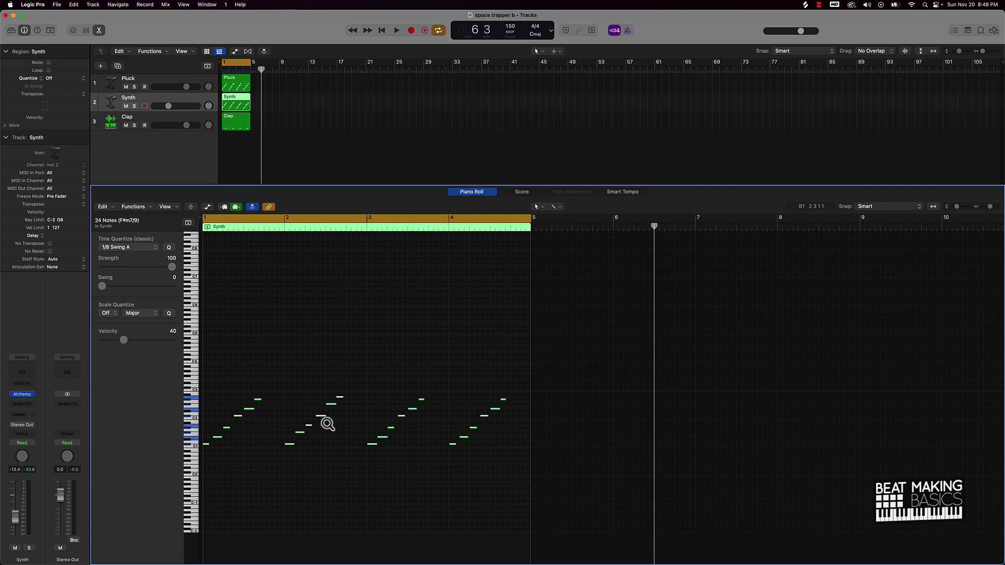
{"action": "key", "text": "alt+Up"}
{"action": "key", "text": "alt+Up"}
{"action": "key", "text": "alt+Up"}
{"action": "key", "text": "alt+Up"}
{"action": "key", "text": "alt+Down"}
{"action": "key", "text": "alt+Down"}
{"action": "key", "text": "alt+Down"}
{"action": "key", "text": "alt+Down"}
{"action": "key", "text": "alt+Down"}
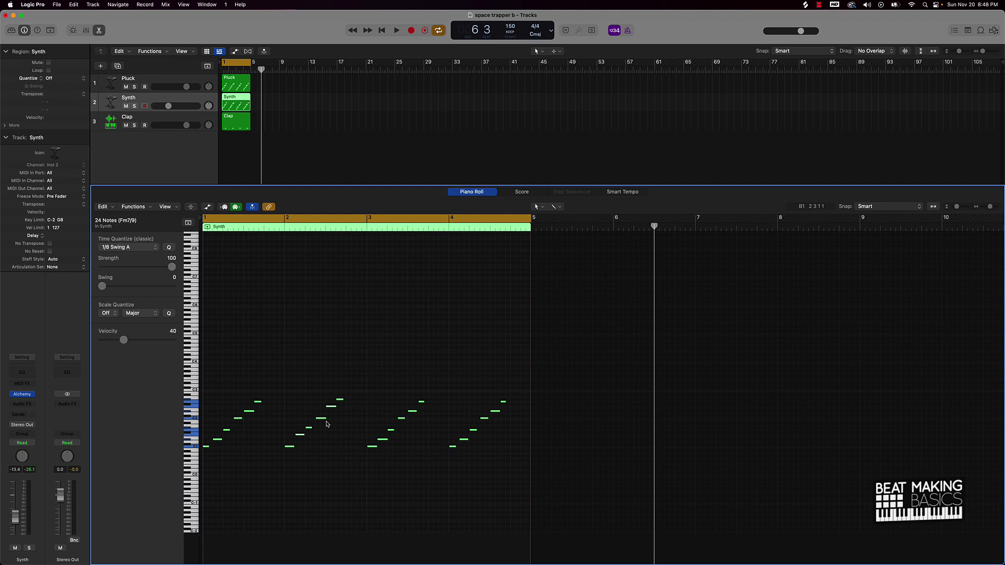
- Transpose all the Synth notes up and down by octaves, return them to their starting octave and deselect them
{"action": "key", "text": "alt+shift+Up"}
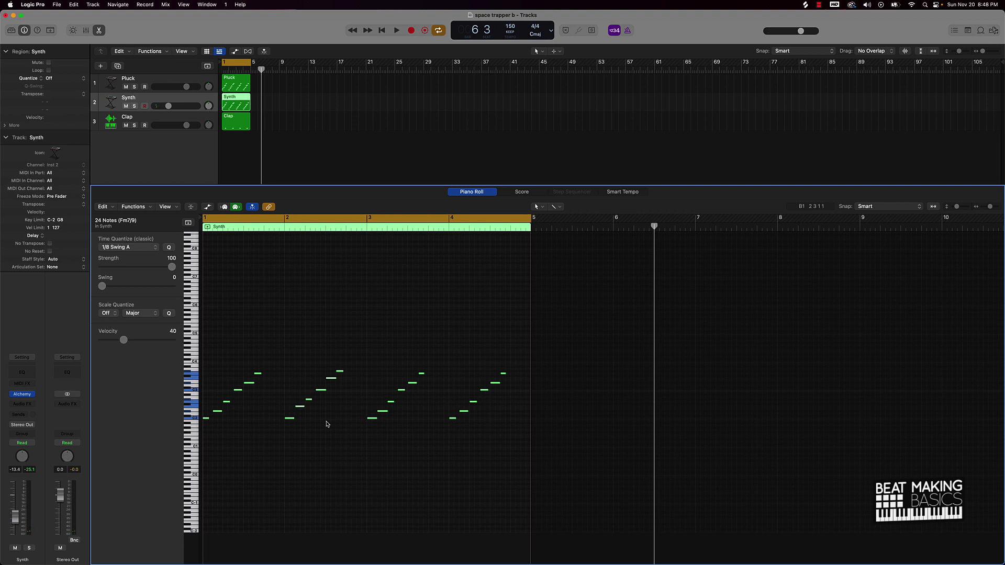
{"action": "key", "text": "alt+shift+Down"}
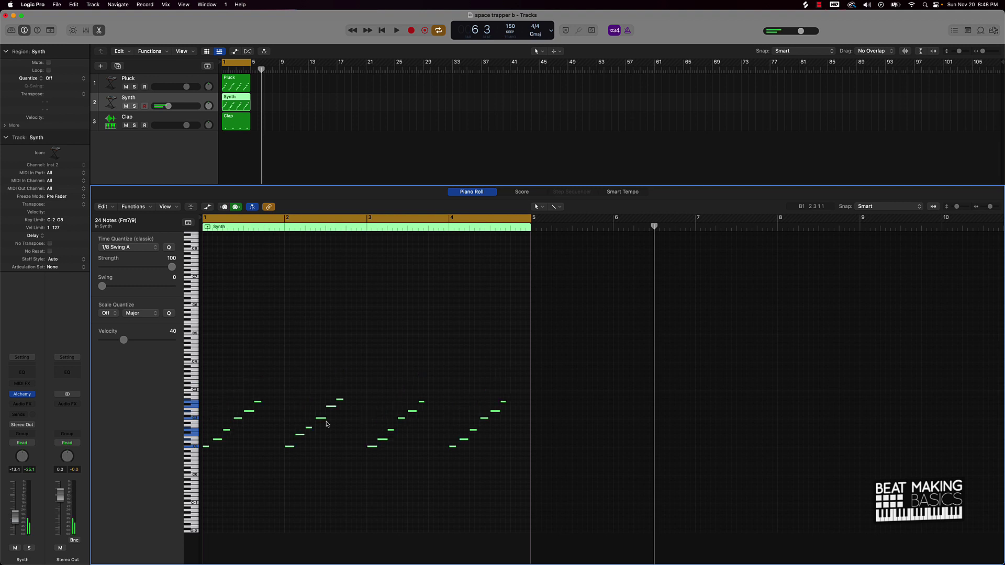
{"action": "key", "text": "alt+shift+Up"}
{"action": "key", "text": "alt+shift+Up"}
{"action": "key", "text": "alt+shift+Up"}
{"action": "key", "text": "alt+shift+Up"}
{"action": "key", "text": "alt+shift+Up"}
{"action": "key", "text": "alt+shift+Up"}
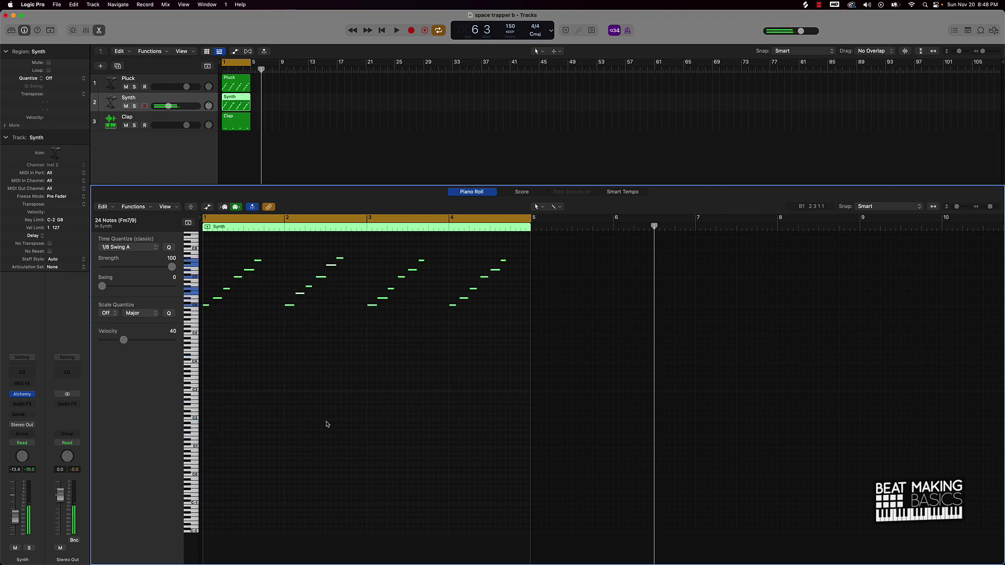
{"action": "key", "text": "alt+shift+Down"}
{"action": "key", "text": "alt+shift+Down"}
{"action": "key", "text": "alt+shift+Down"}
{"action": "key", "text": "alt+shift+Down"}
{"action": "key", "text": "alt+shift+Down"}
{"action": "key", "text": "alt+shift+Down"}
{"action": "key", "text": "alt+shift+Up"}
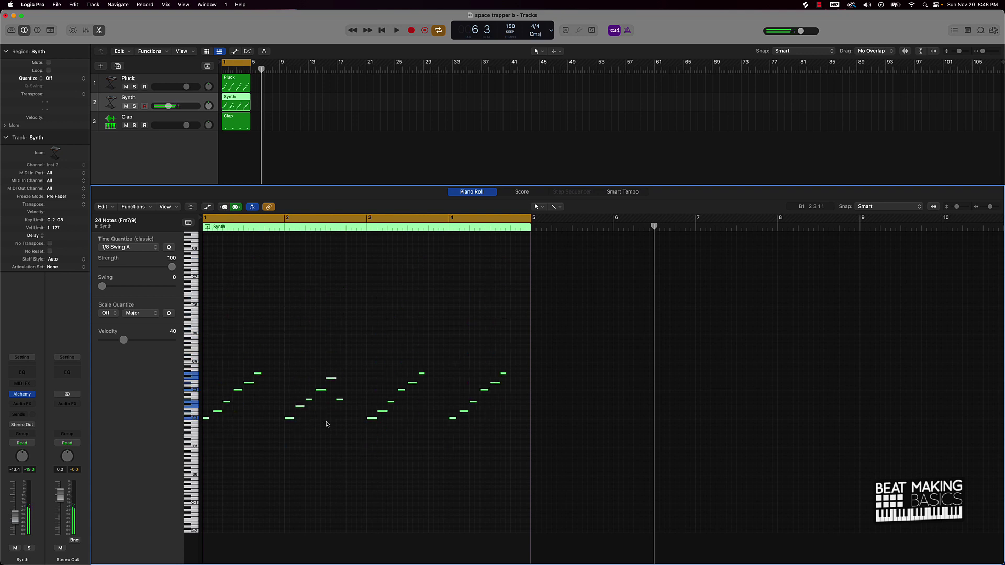
{"action": "key", "text": "alt+shift+Up"}
{"action": "key", "text": "alt+shift+Up"}
{"action": "key", "text": "alt+shift+Up"}
{"action": "key", "text": "alt+shift+Up"}
{"action": "key", "text": "alt+shift+Up"}
{"action": "key", "text": "alt+shift+Down"}
{"action": "key", "text": "alt+shift+Down"}
{"action": "key", "text": "alt+shift+Down"}
{"action": "key", "text": "alt+shift+Down"}
{"action": "key", "text": "alt+shift+Down"}
{"action": "key", "text": "alt+shift+Down"}
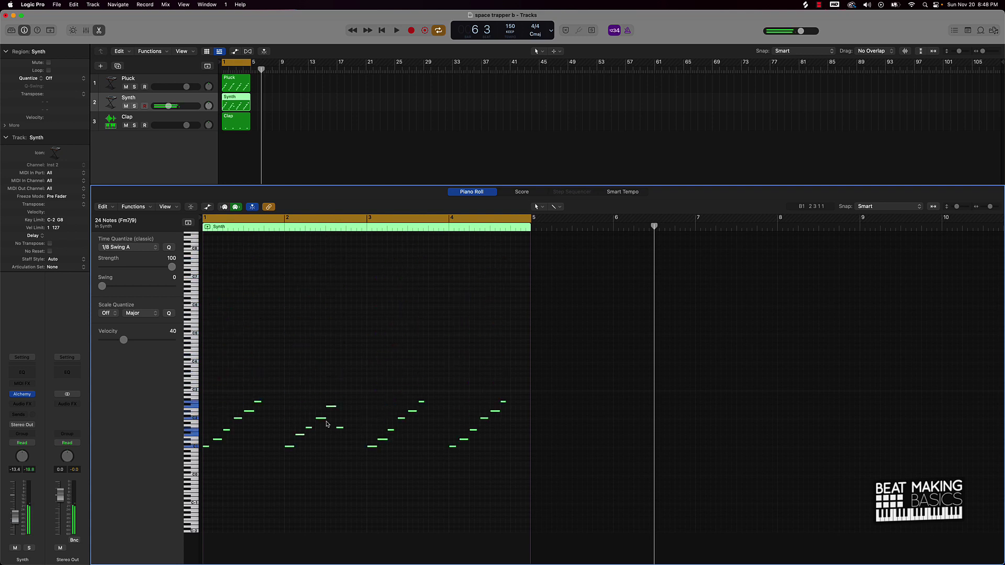
{"action": "left_click", "coordinate": [411, 373]}
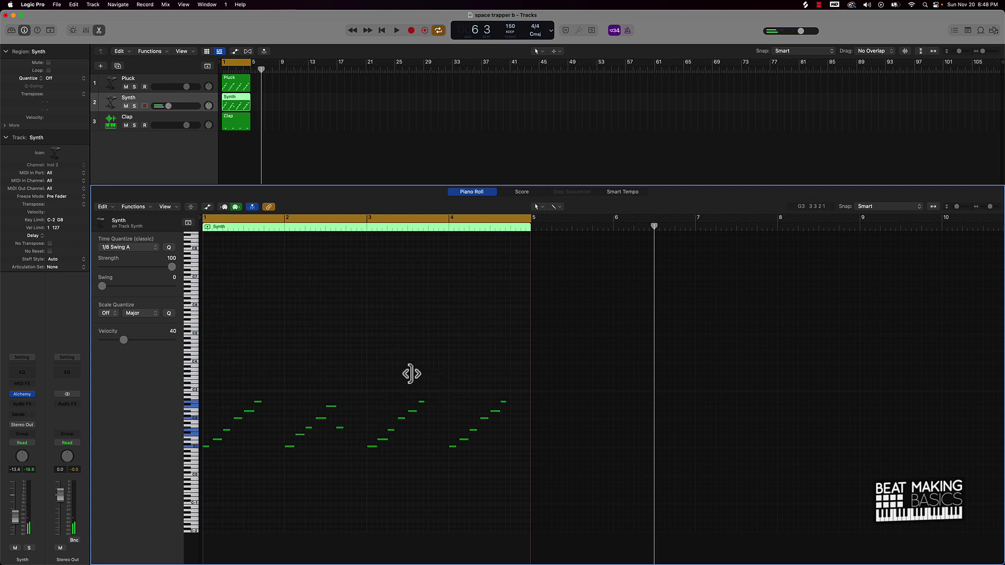